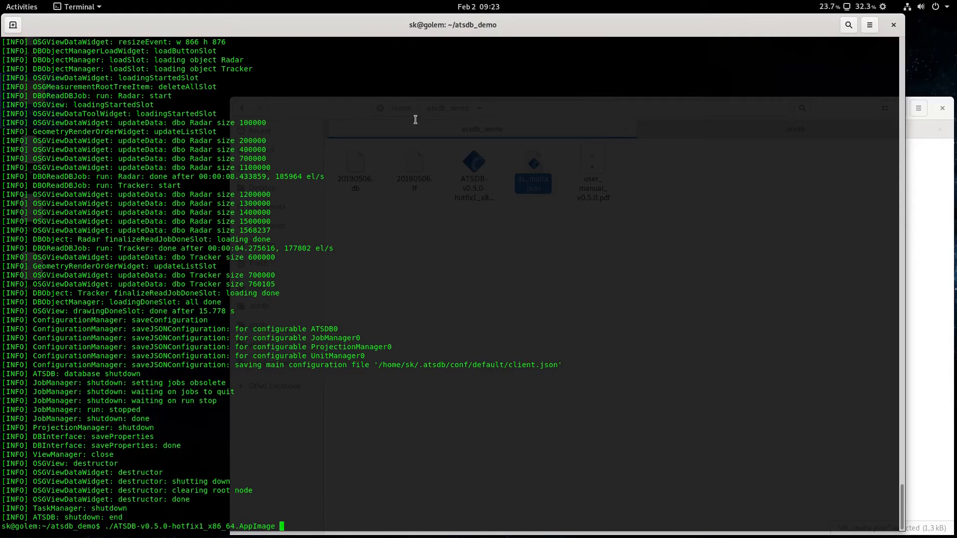
- Launch ATSDB-v0.5.0-hotfix1_x86_64.AppImage, open the SQLite database 20190506.db and start the data views
key(Return)
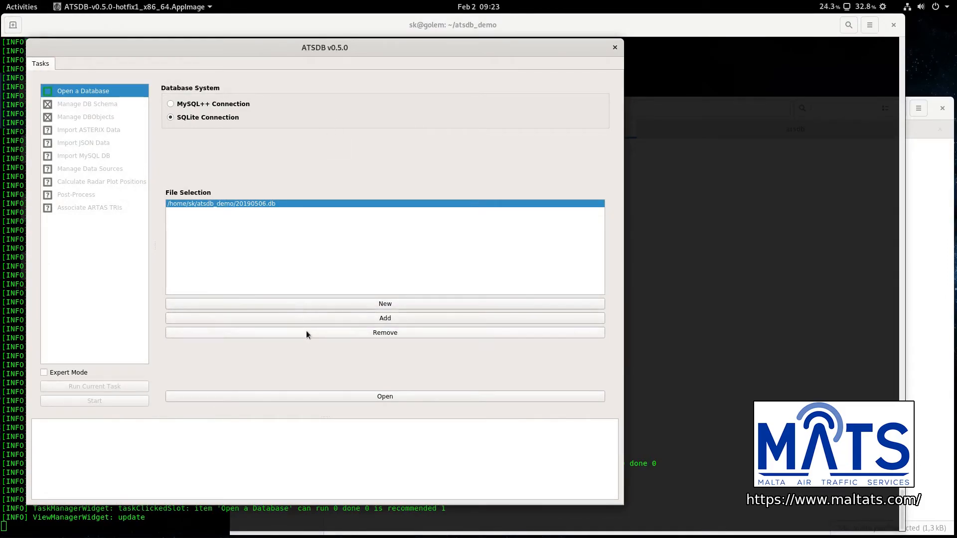
click(372, 396)
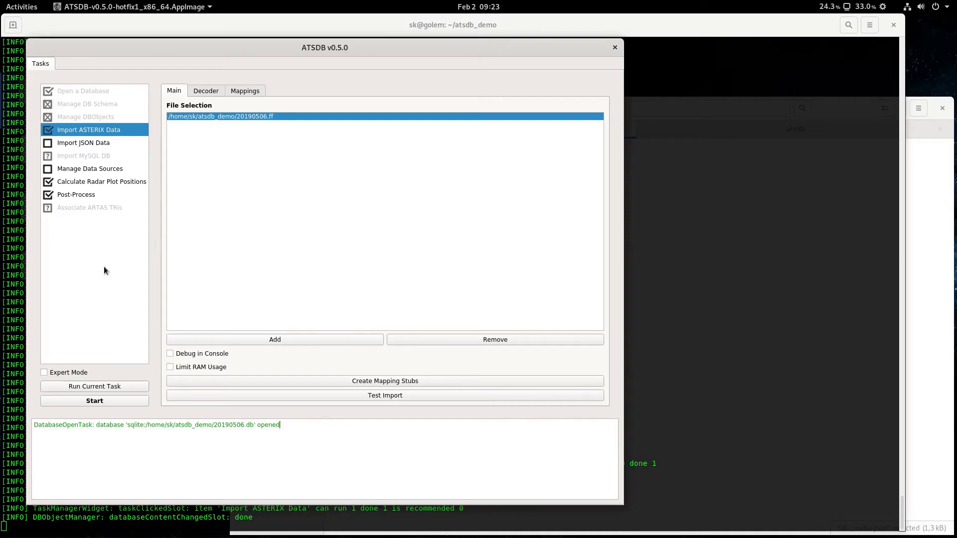
click(116, 403)
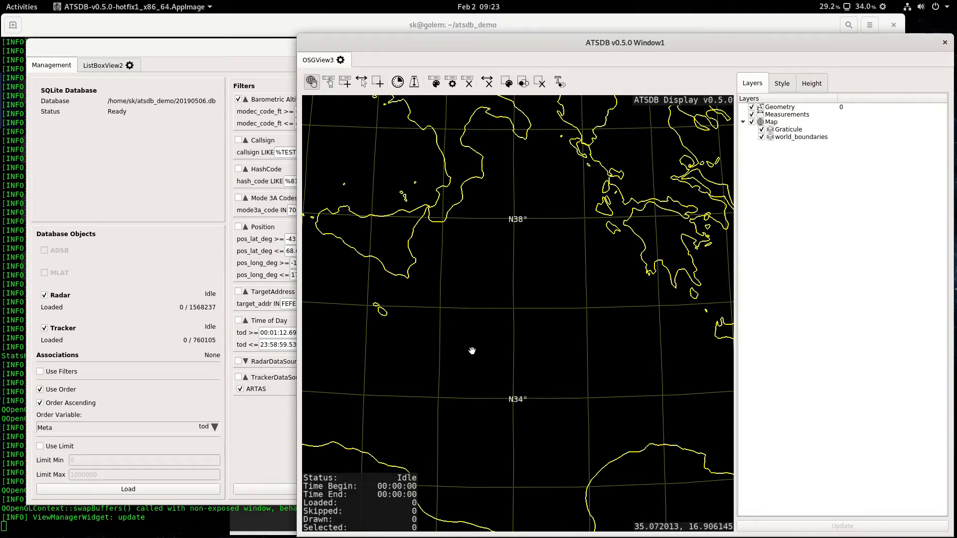
- Load the Radar and Tracker data from the database and bring the map window to the front
scroll(472, 348, down, 2)
scroll(472, 351, down, 3)
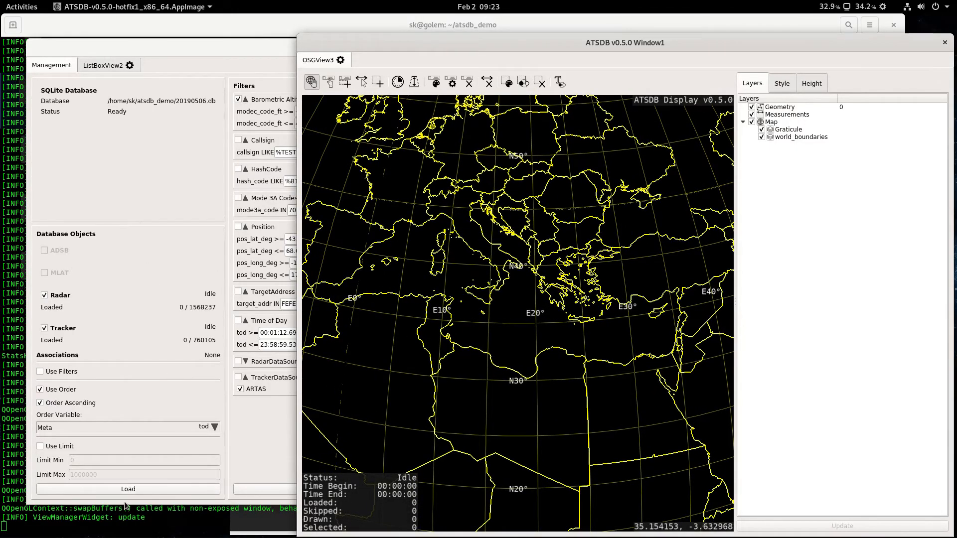
click(133, 490)
click(133, 490)
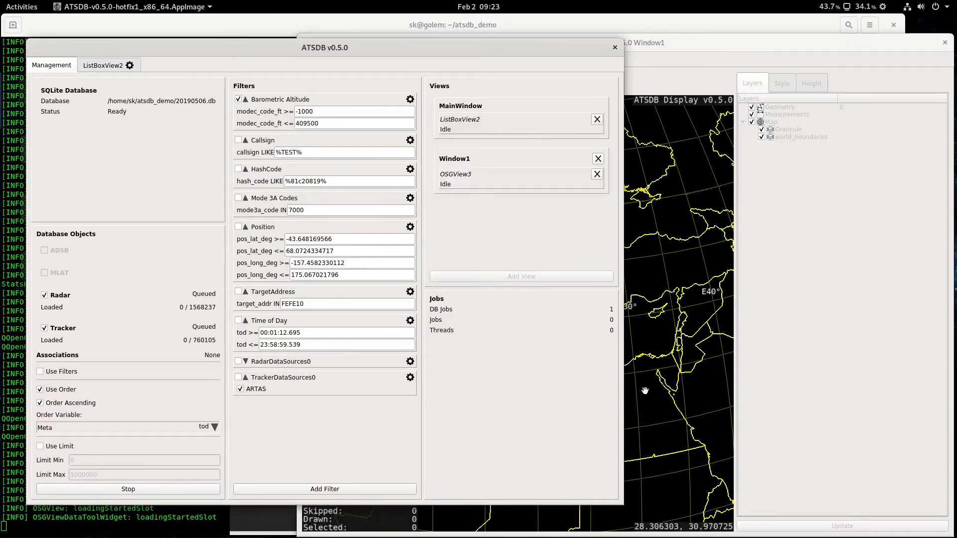
click(645, 390)
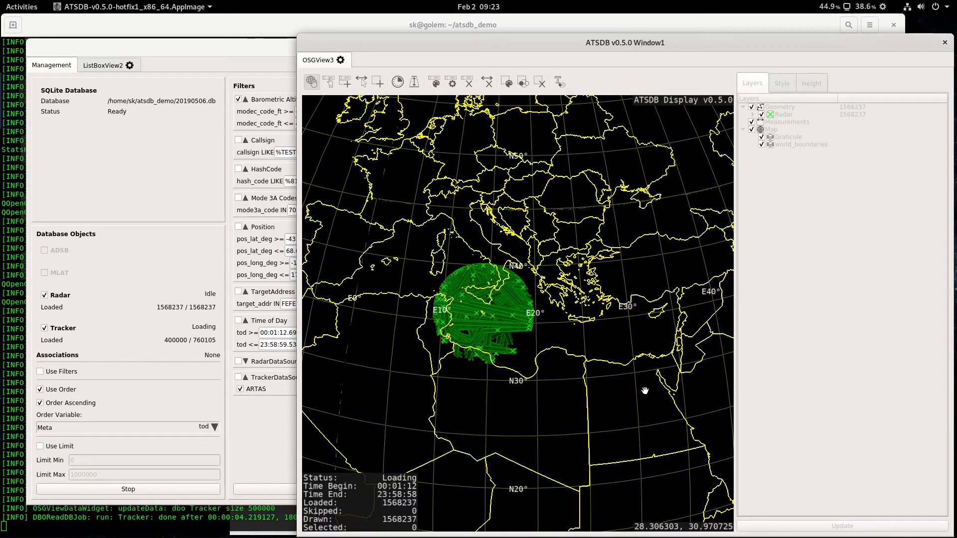
- Expand the Radar and Tracker groups in the map's layer tree down to their data sources
click(752, 115)
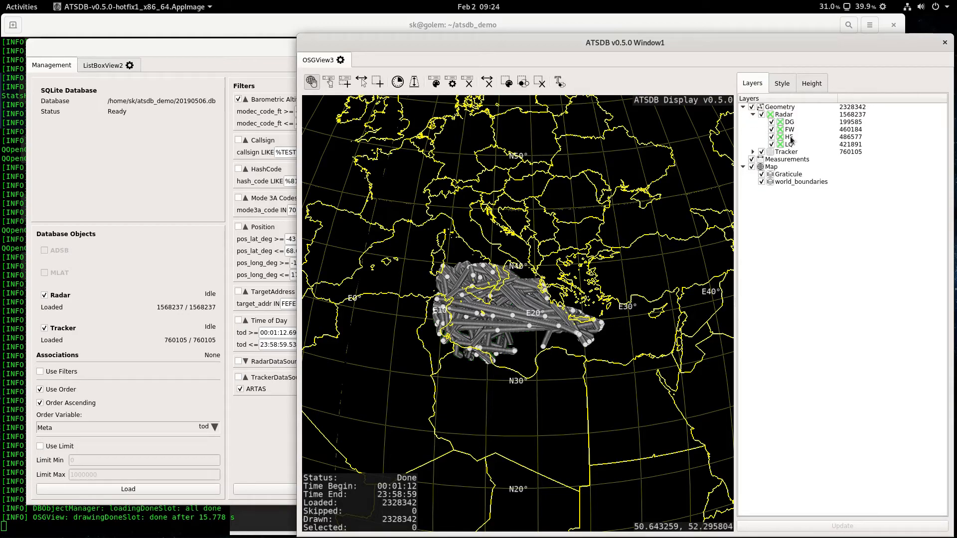
click(753, 152)
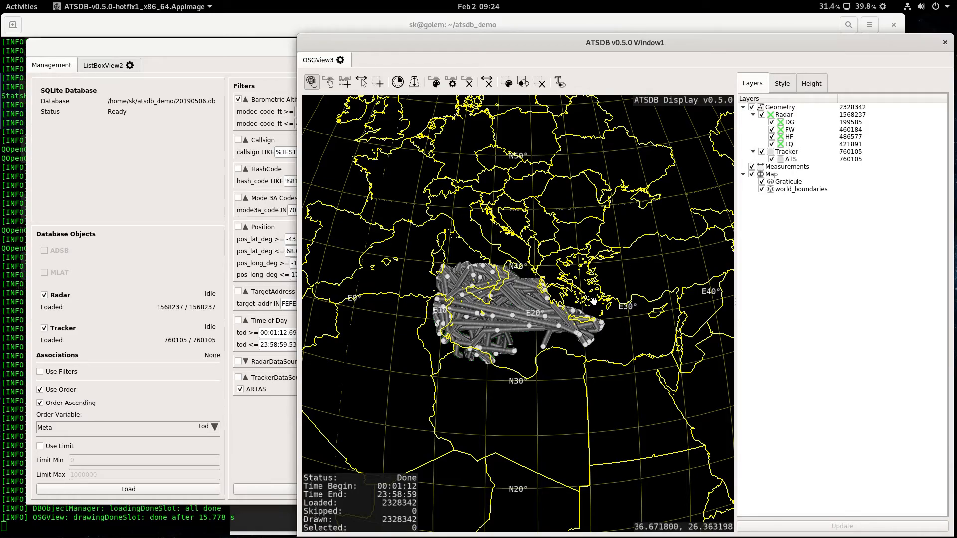
click(186, 166)
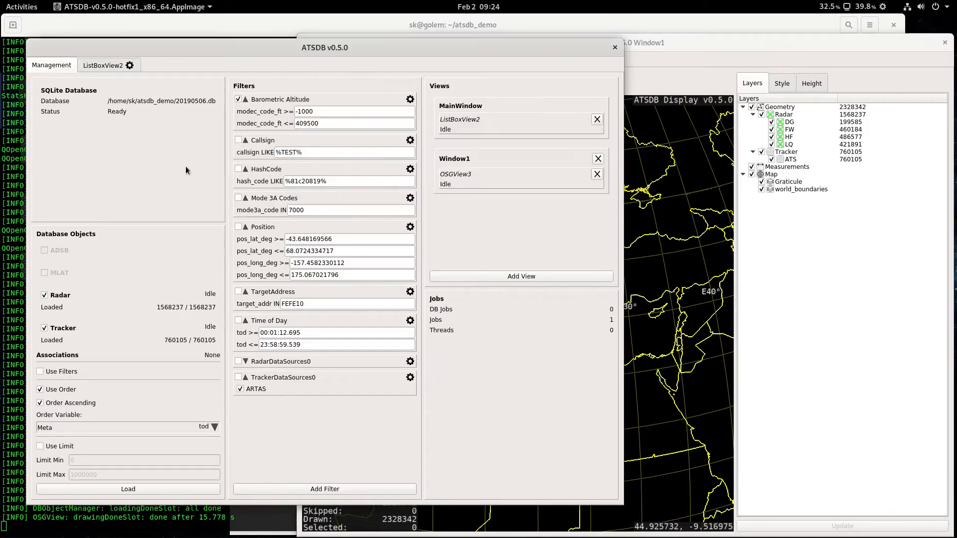
click(673, 194)
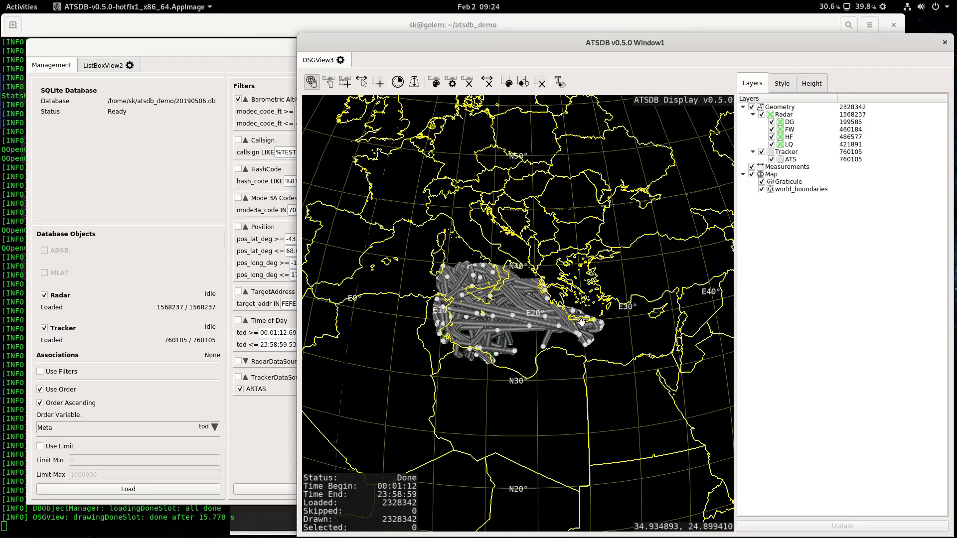
- Review the loaded records in ListBoxView2 and the management overview, and return to the map window
click(133, 198)
click(98, 68)
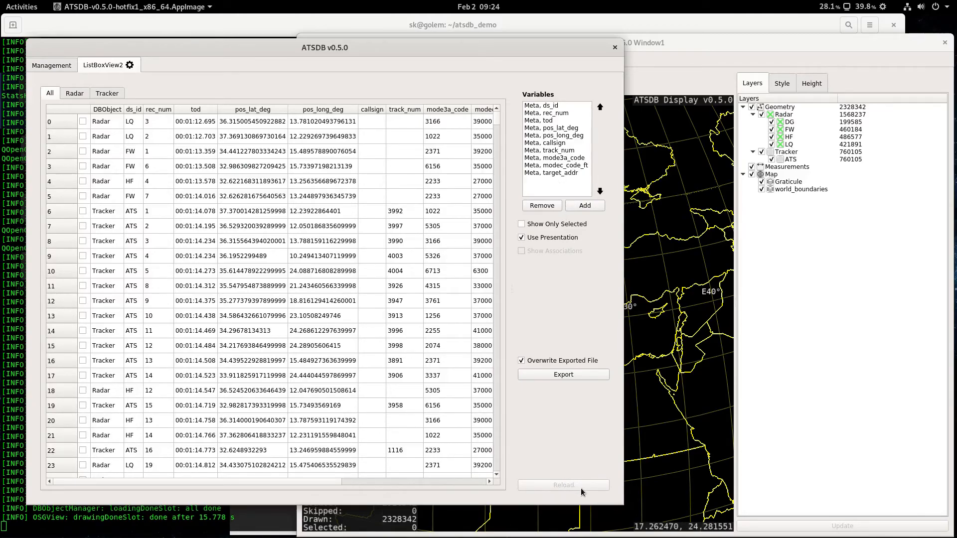
click(56, 66)
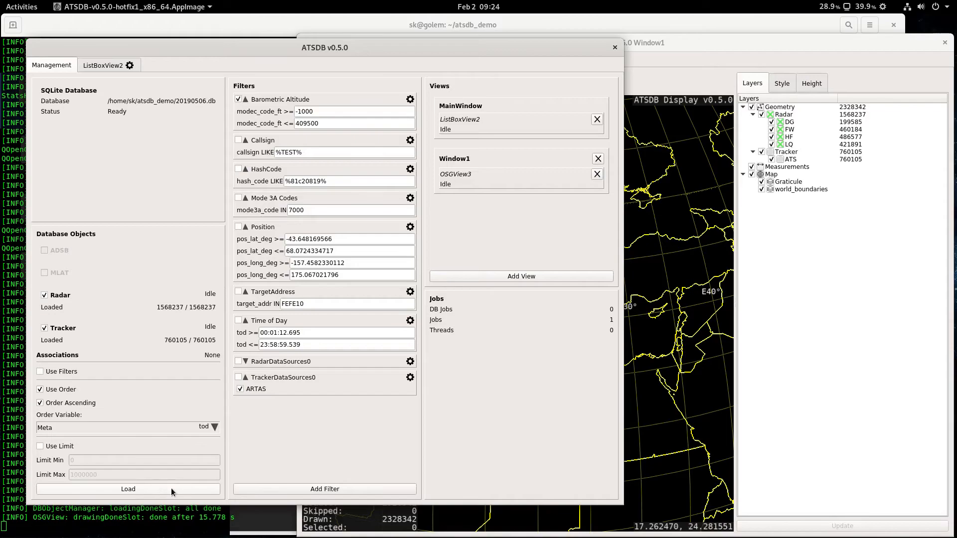
click(88, 69)
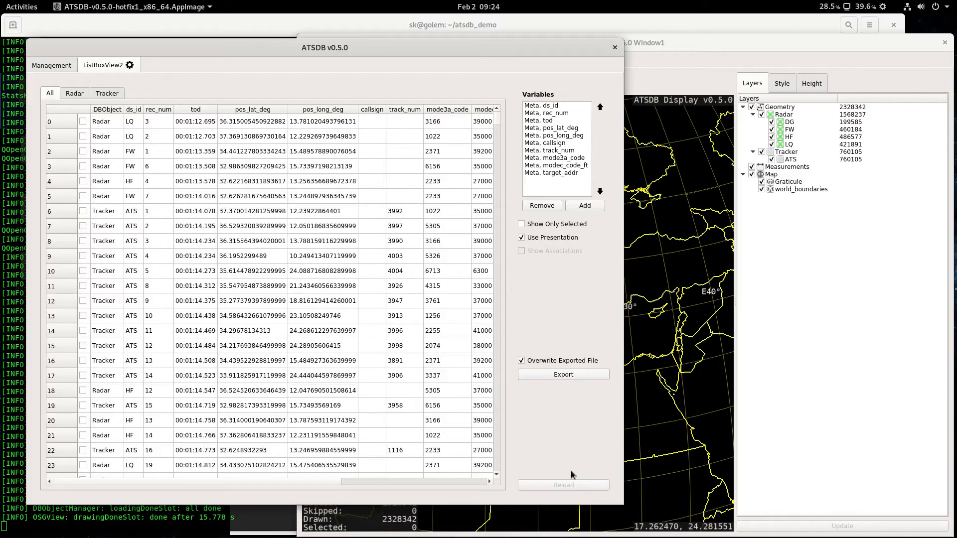
click(655, 43)
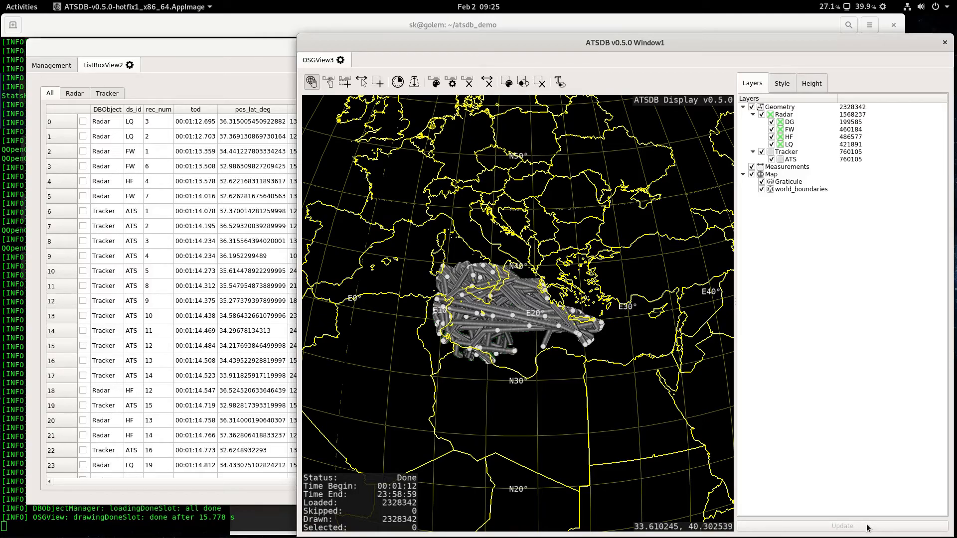
click(62, 67)
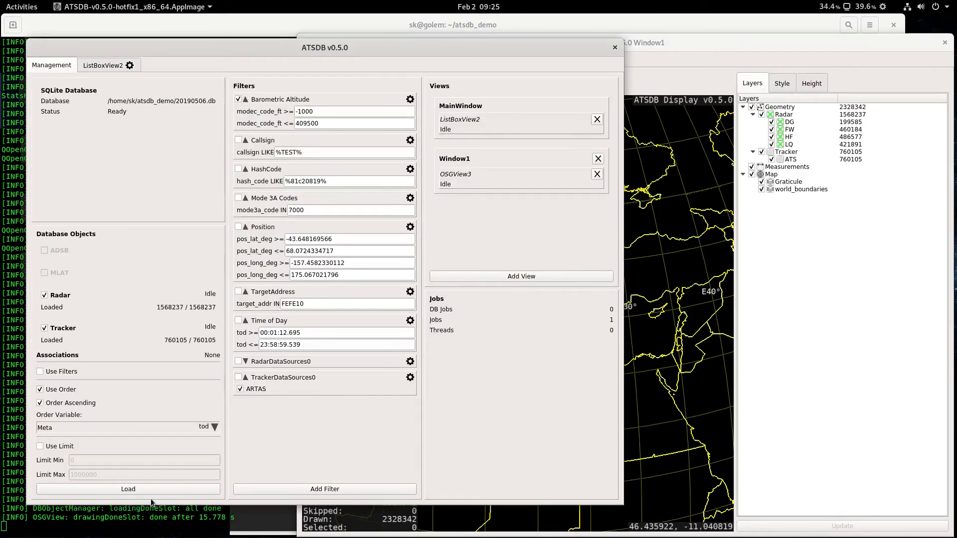
click(757, 46)
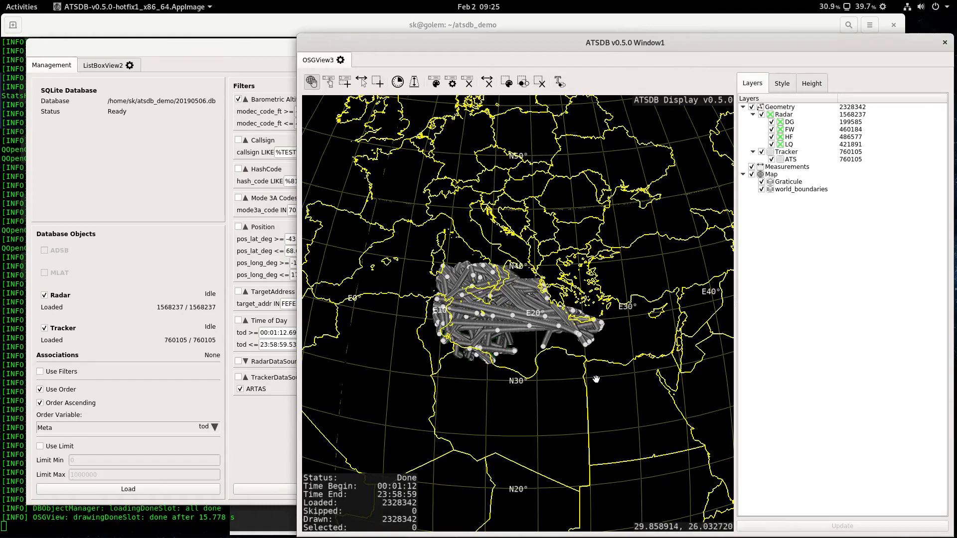
- Label the isolated radar plot just south of the E16° and N34° grid labels
drag(535, 334, 526, 326)
scroll(526, 326, up, 6)
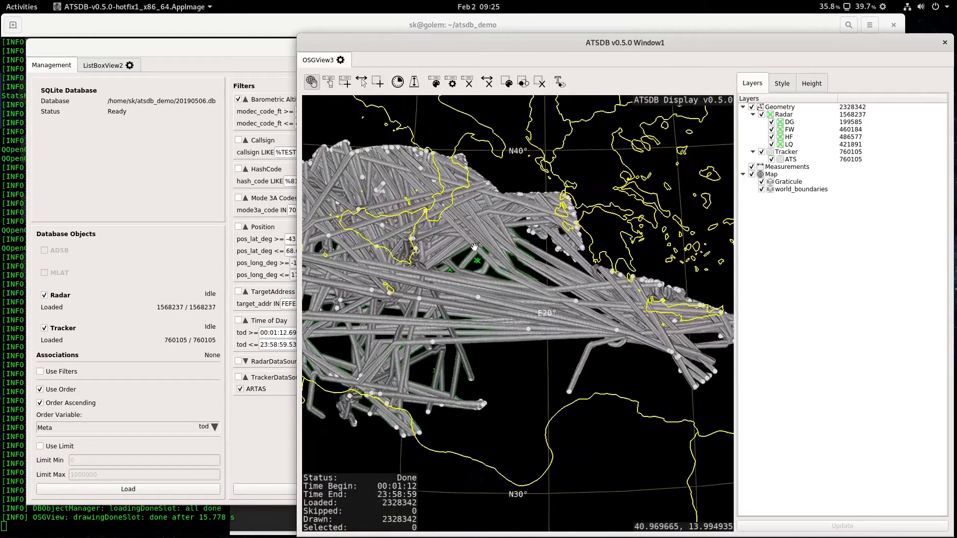
scroll(423, 297, up, 6)
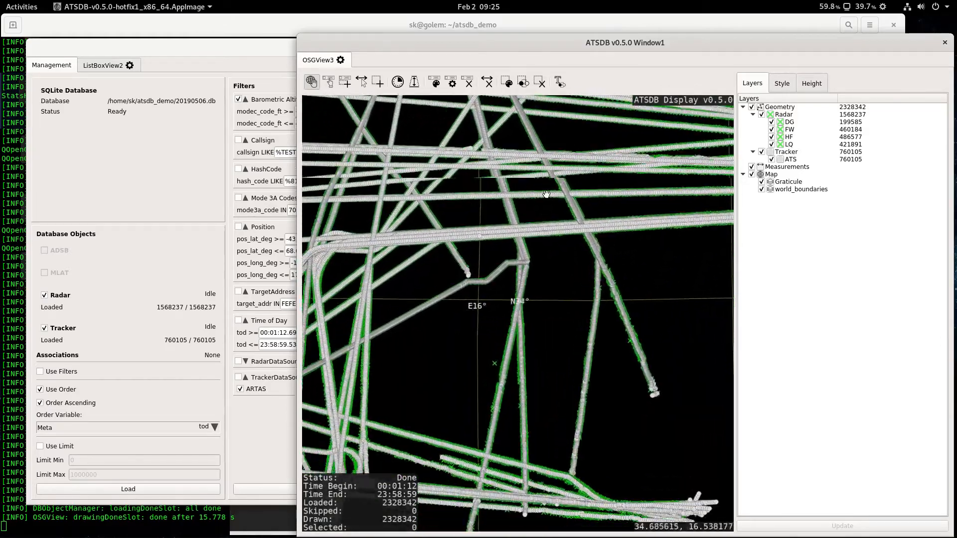
drag(544, 194, 545, 230)
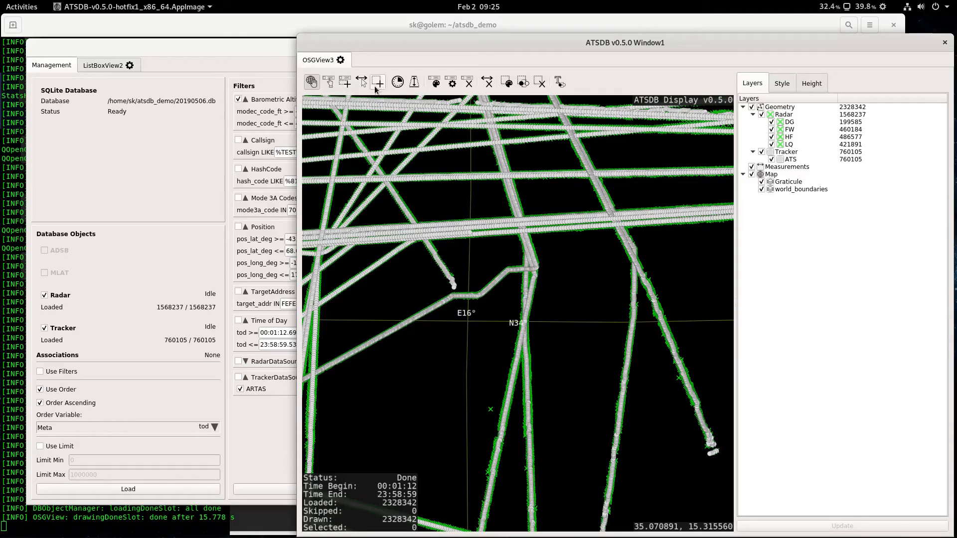
click(348, 82)
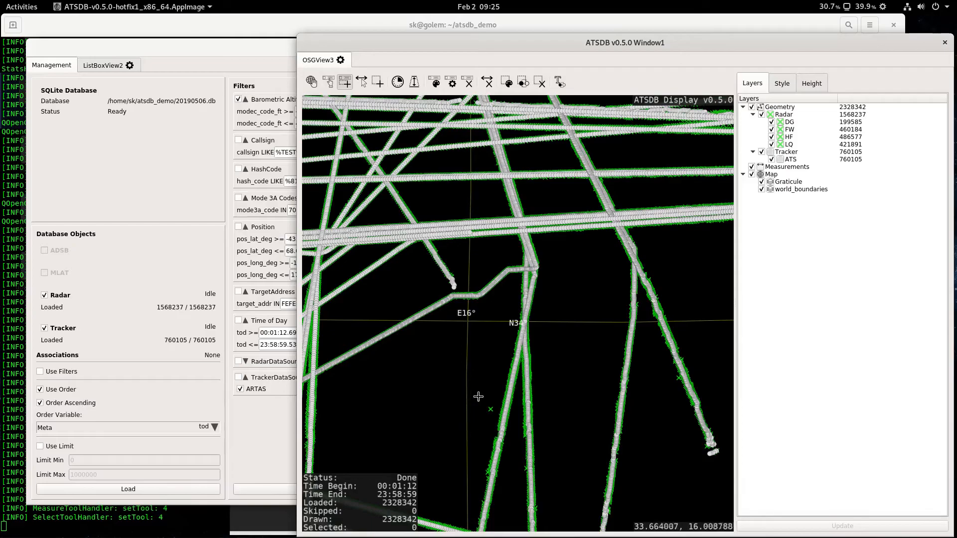
drag(477, 396, 491, 418)
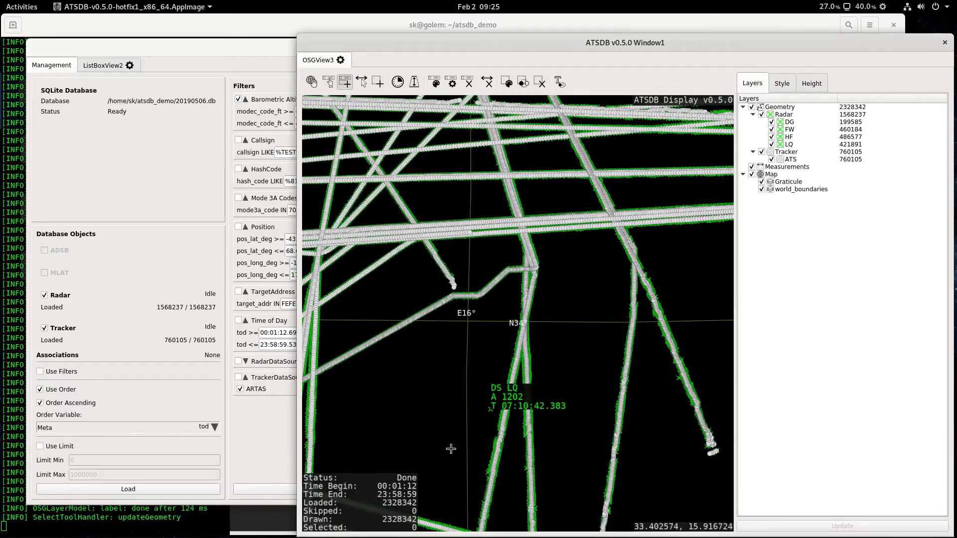
- Label the radar and tracker plots on a short section of the diagonal track and inspect the labels up close
drag(584, 324, 472, 272)
scroll(475, 276, up, 3)
scroll(475, 277, up, 5)
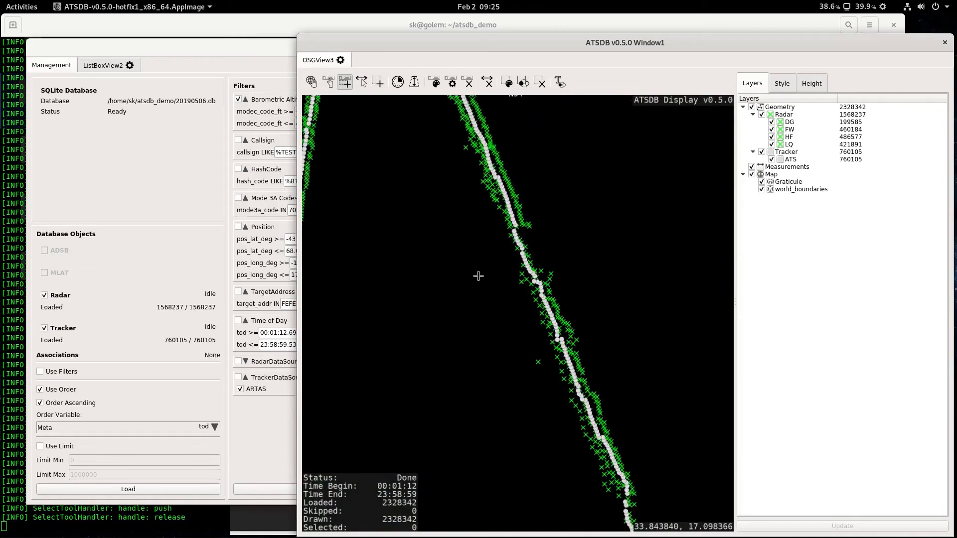
drag(590, 231, 499, 293)
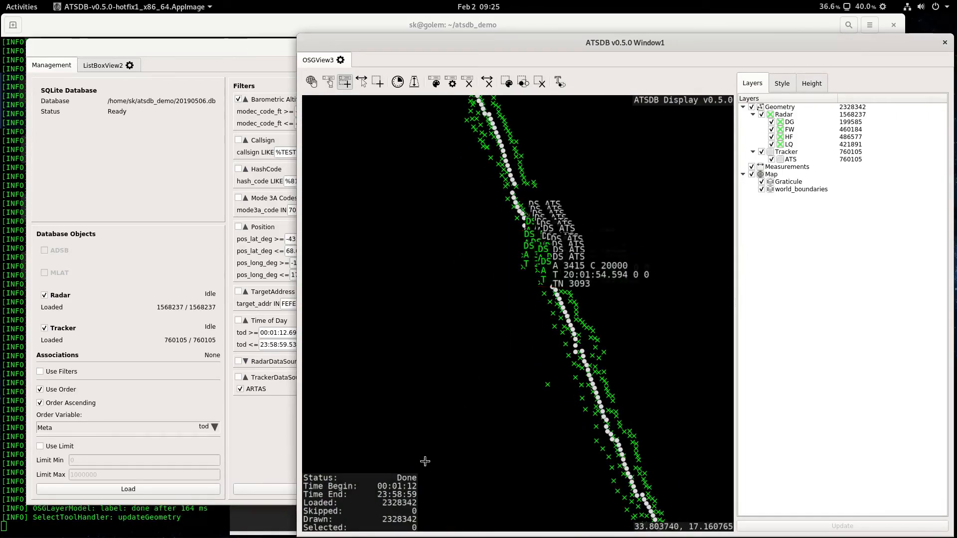
scroll(467, 288, up, 3)
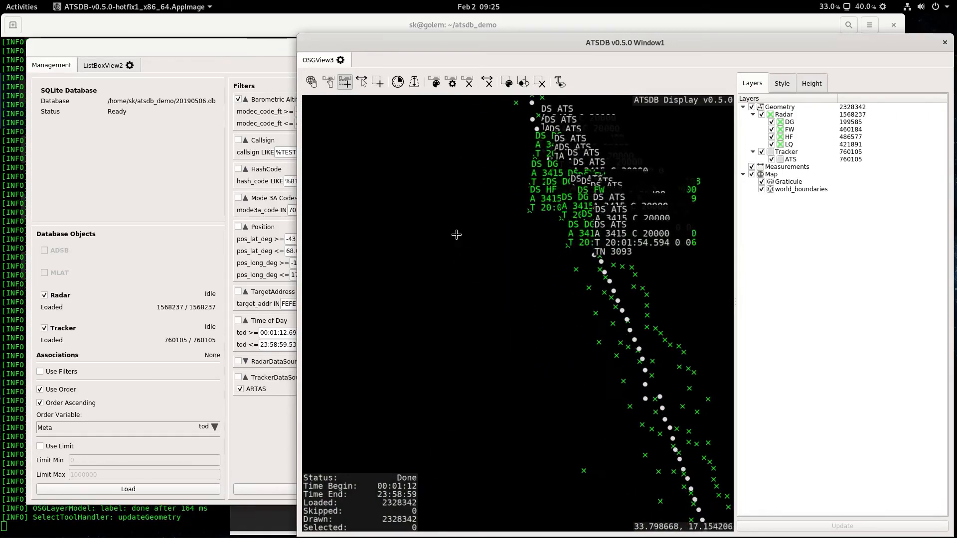
click(312, 82)
drag(552, 347, 471, 418)
scroll(465, 260, up, 4)
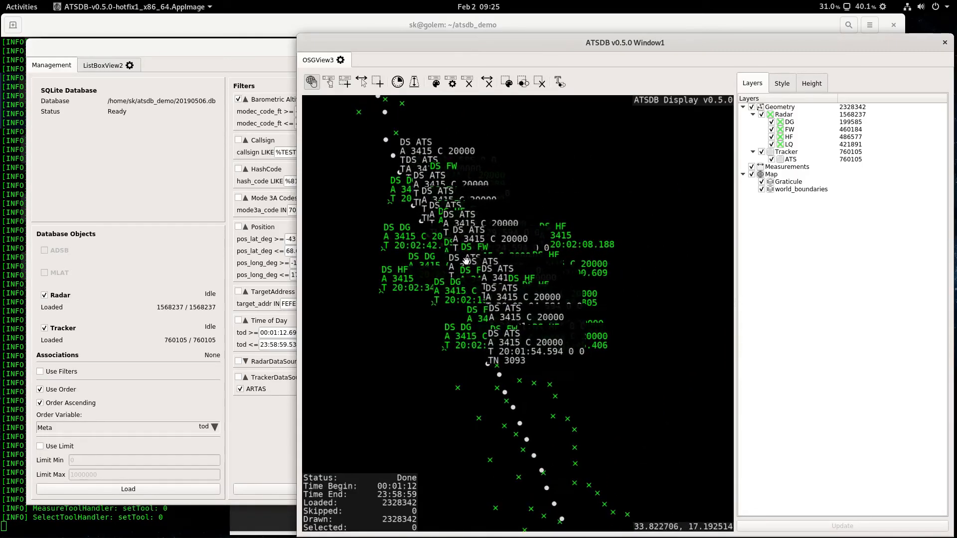
- Try to label all plots on a long section of the neighbouring near-vertical track around N34°, and dismiss the warning
scroll(466, 260, down, 5)
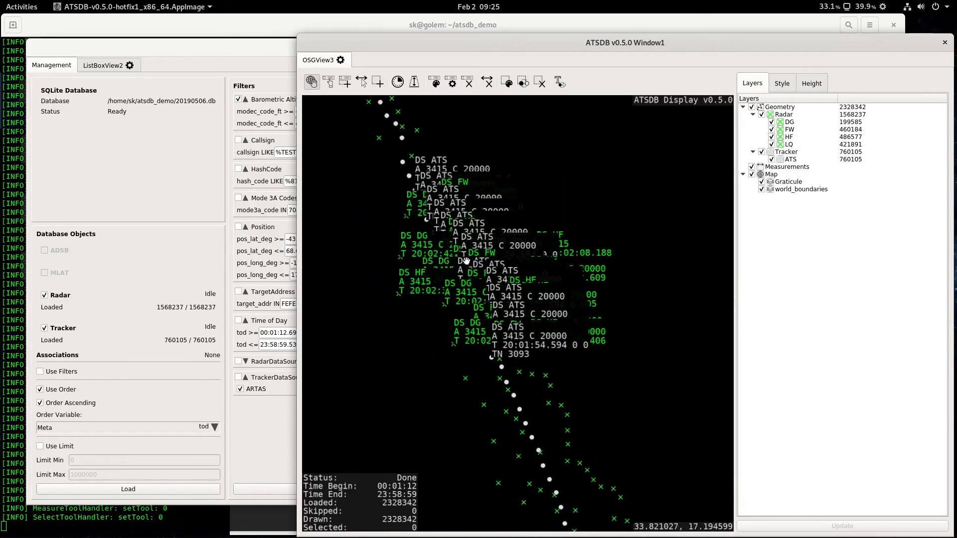
scroll(469, 280, down, 3)
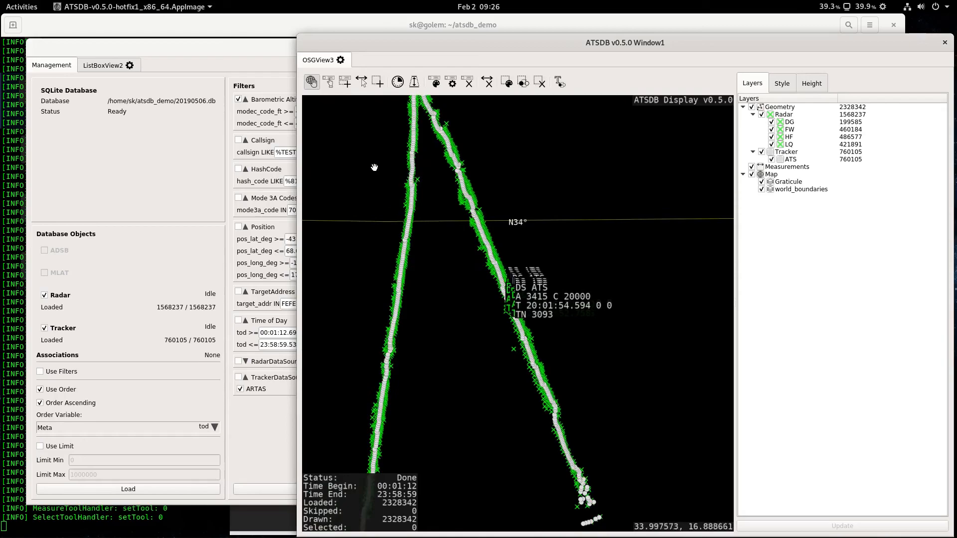
click(345, 82)
drag(439, 318, 368, 192)
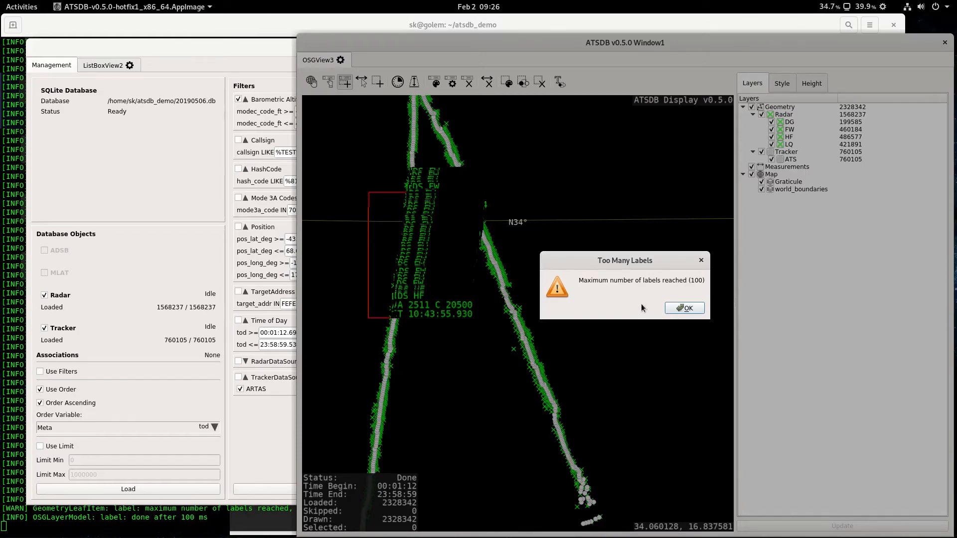
click(683, 309)
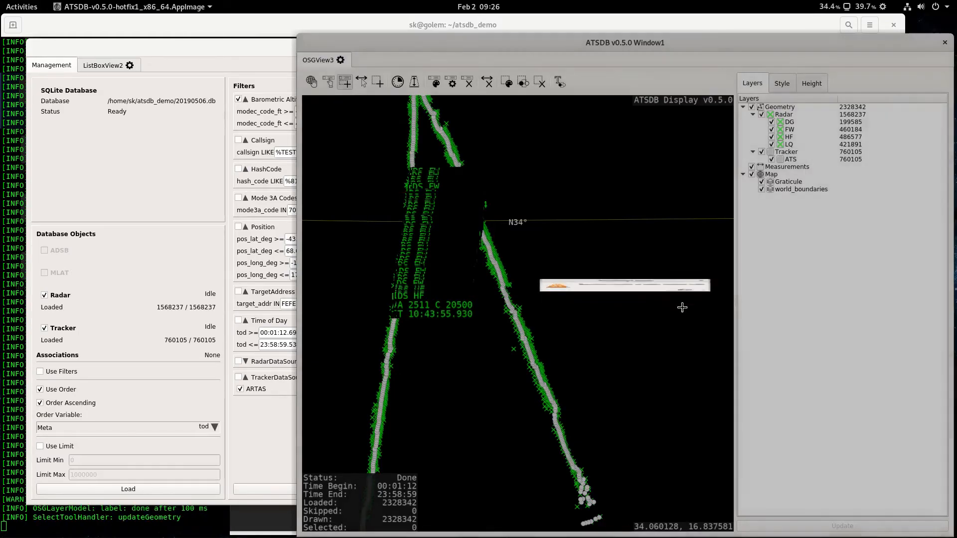
- Delete all labels from the map
click(468, 82)
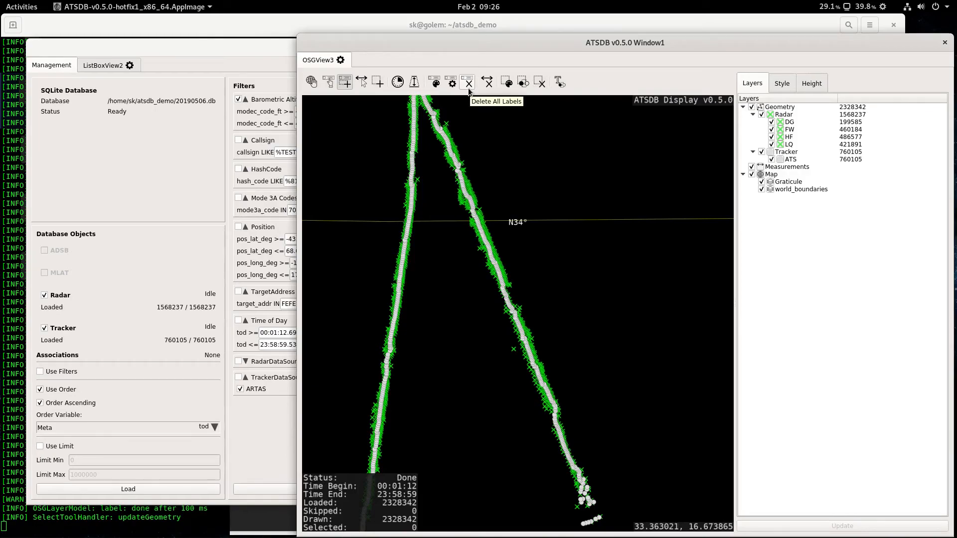
scroll(479, 379, down, 1)
scroll(480, 380, down, 5)
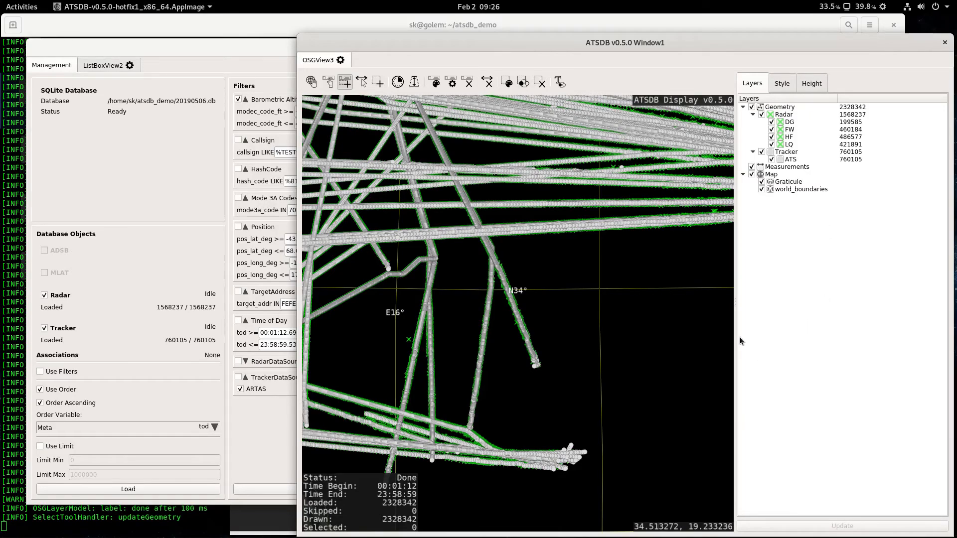
- Collapse the layer panel so the map fills the whole window, and restore the panel beside the map
drag(736, 331, 794, 339)
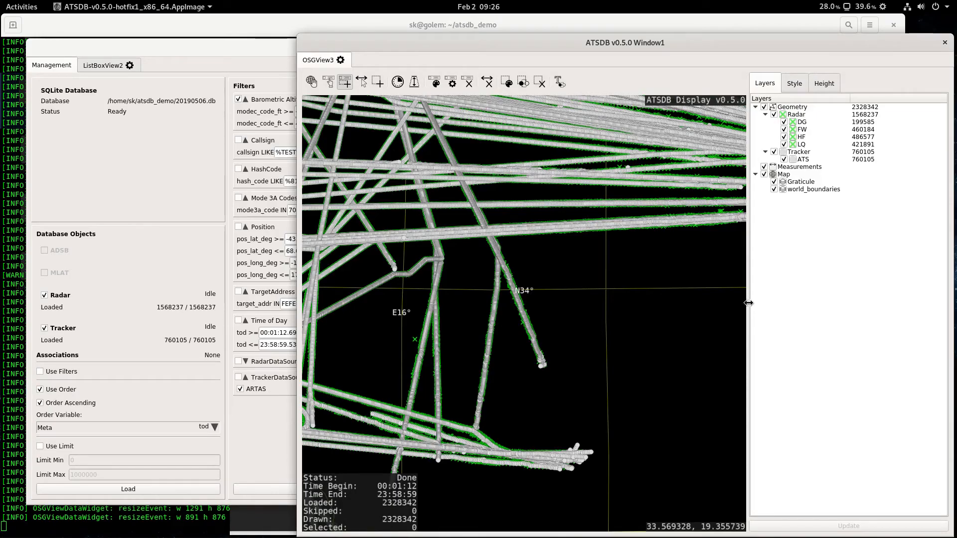
drag(747, 303, 928, 305)
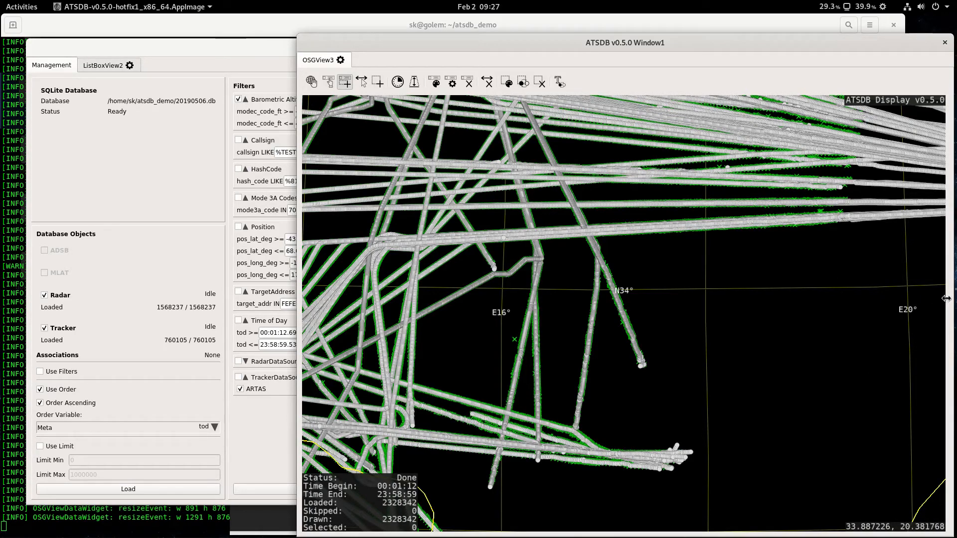
drag(863, 296, 839, 294)
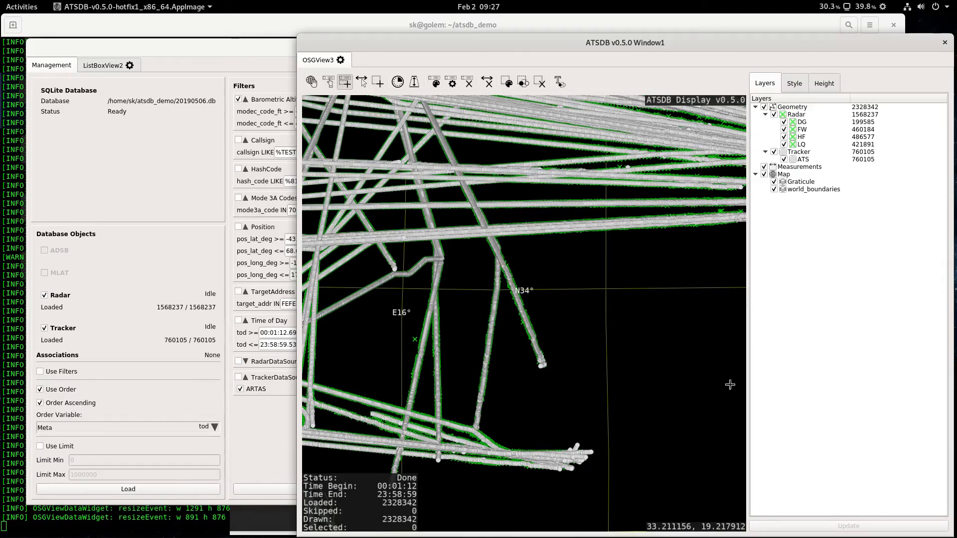
- Review the map view's style and height settings and the layer tree of radar and tracker sources
click(794, 83)
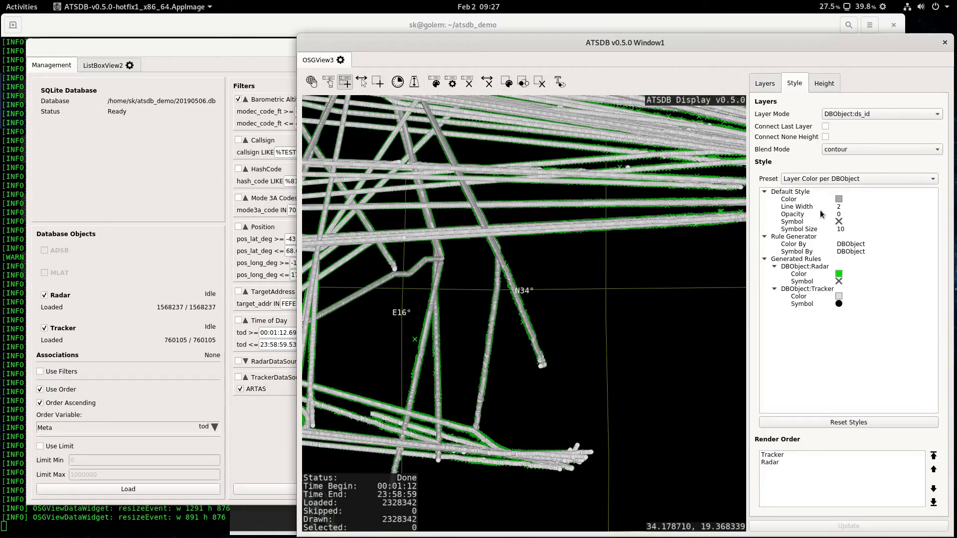
click(822, 81)
click(794, 86)
click(811, 86)
click(798, 85)
click(773, 83)
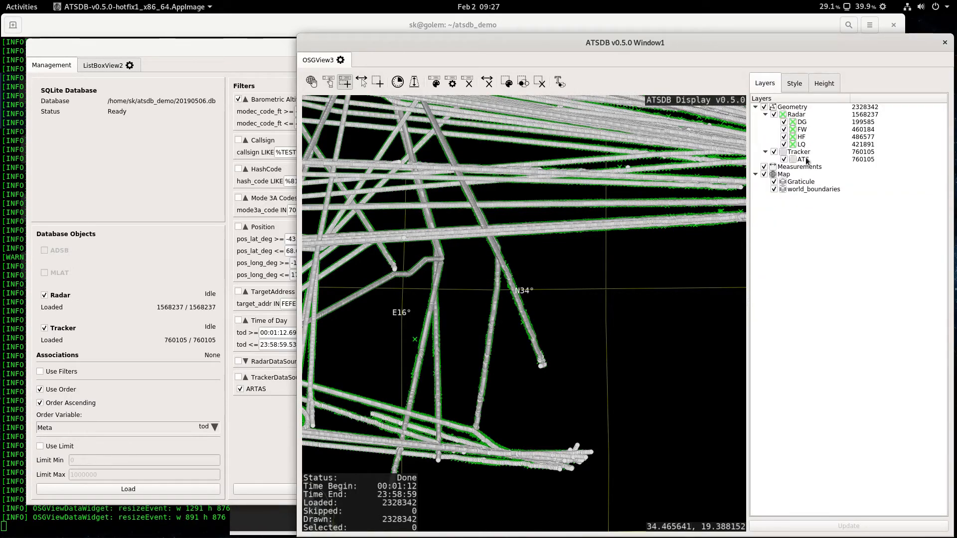
- Compare the style settings with the layer tree and examine the available layer modes without changing the current one
click(793, 83)
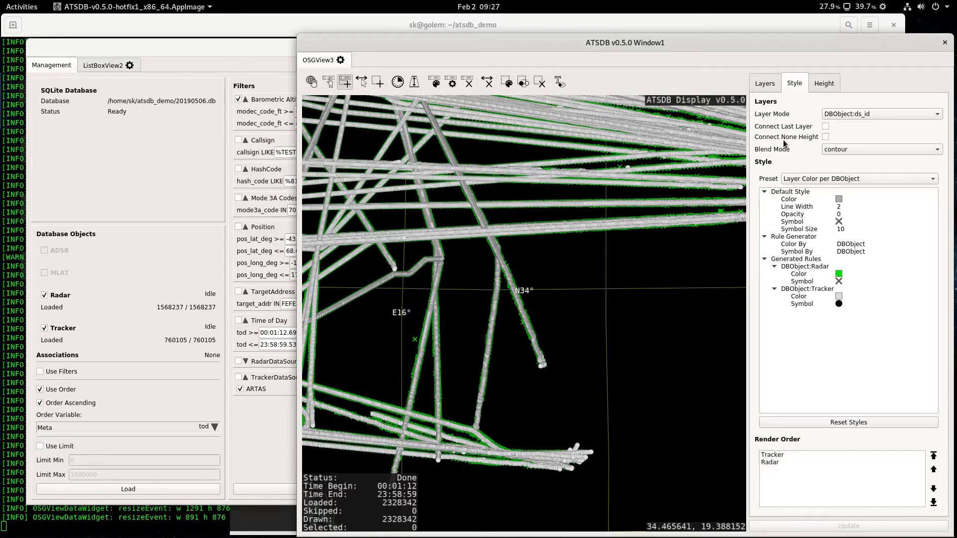
click(766, 85)
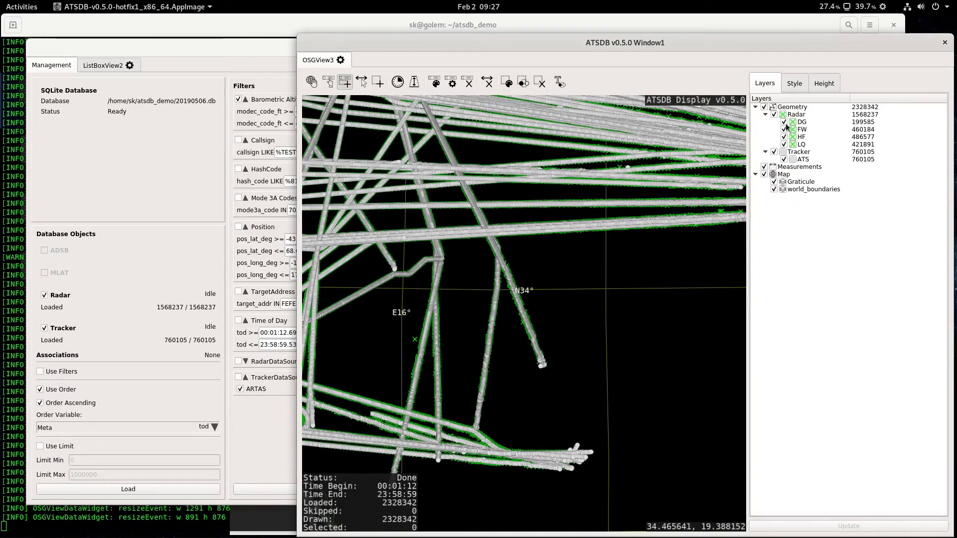
click(793, 83)
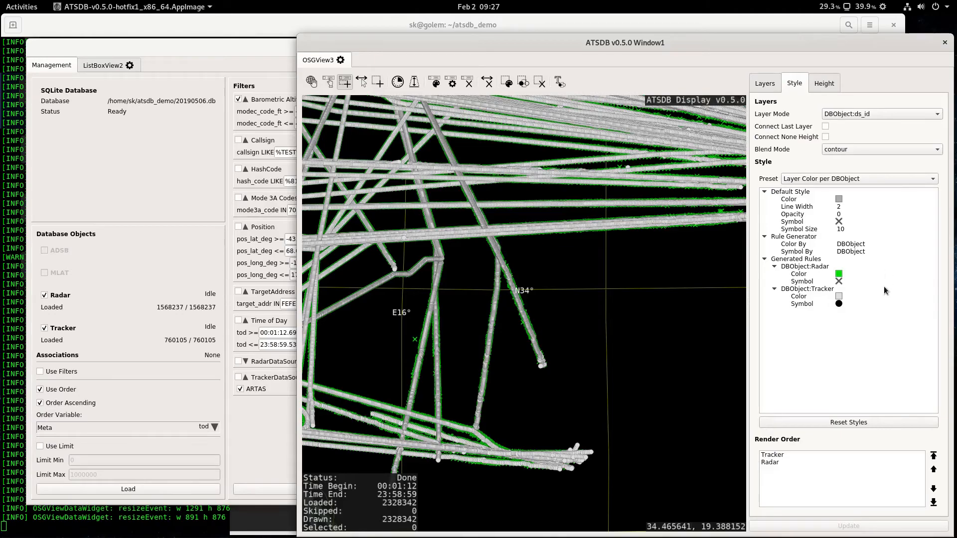
click(939, 115)
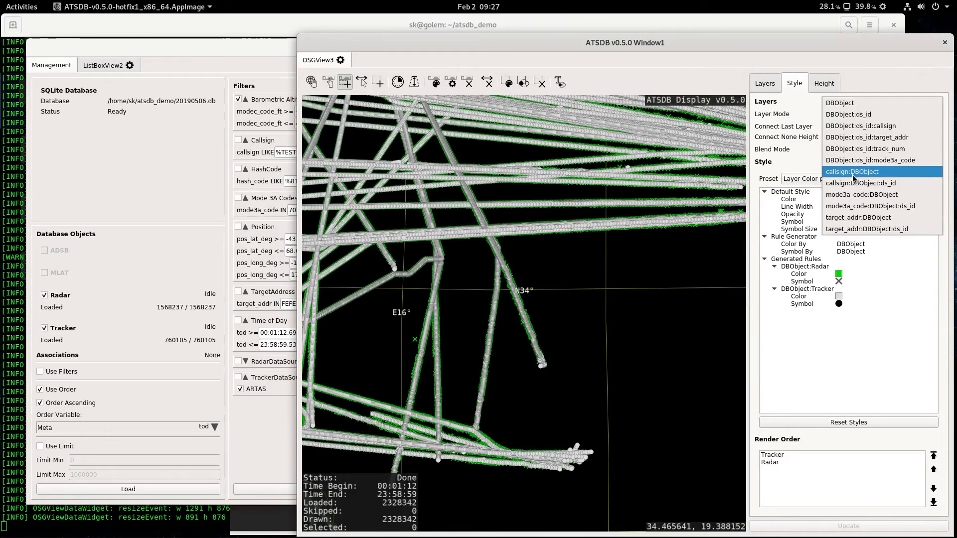
click(886, 58)
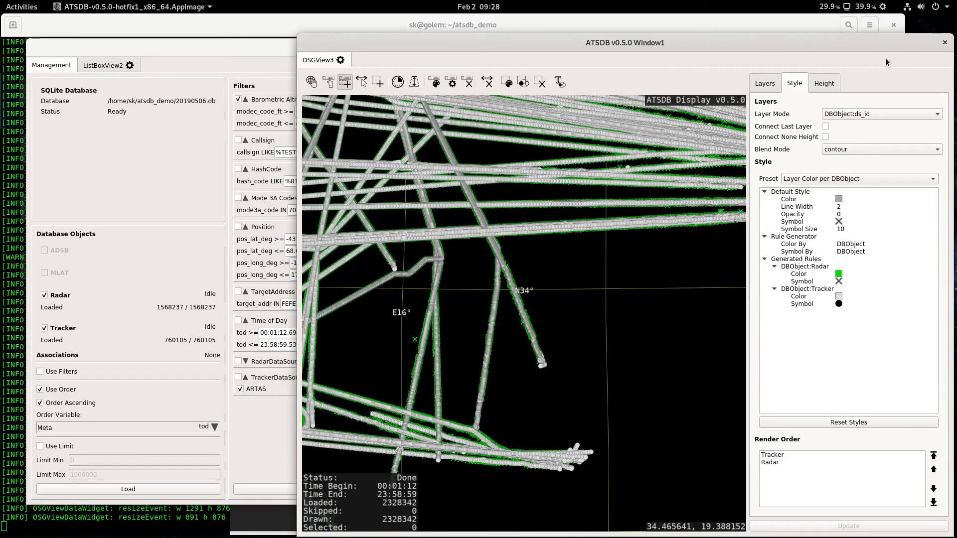
- Examine the dense overlapping tracks around eastern Sicily in the current contour blend mode
click(311, 81)
scroll(500, 347, down, 5)
drag(440, 152, 517, 323)
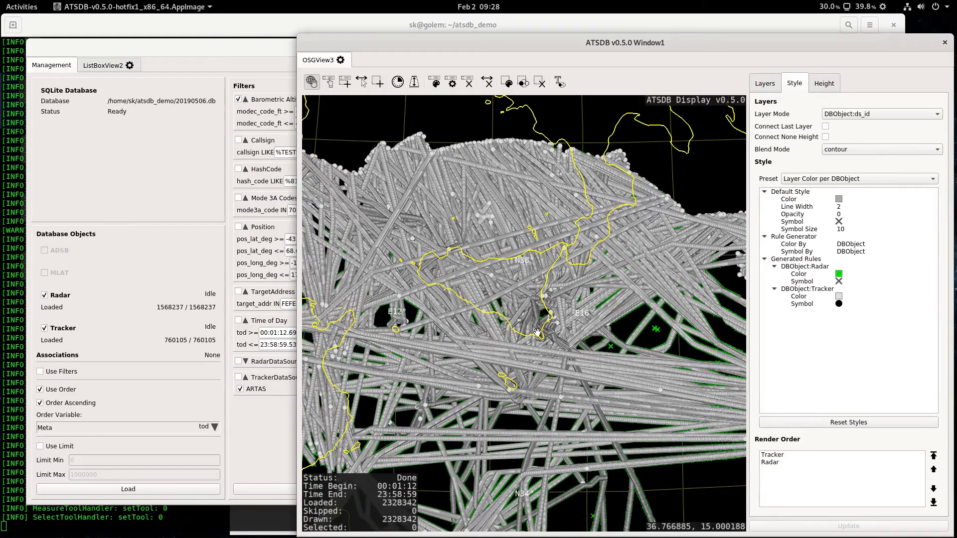
scroll(537, 332, up, 10)
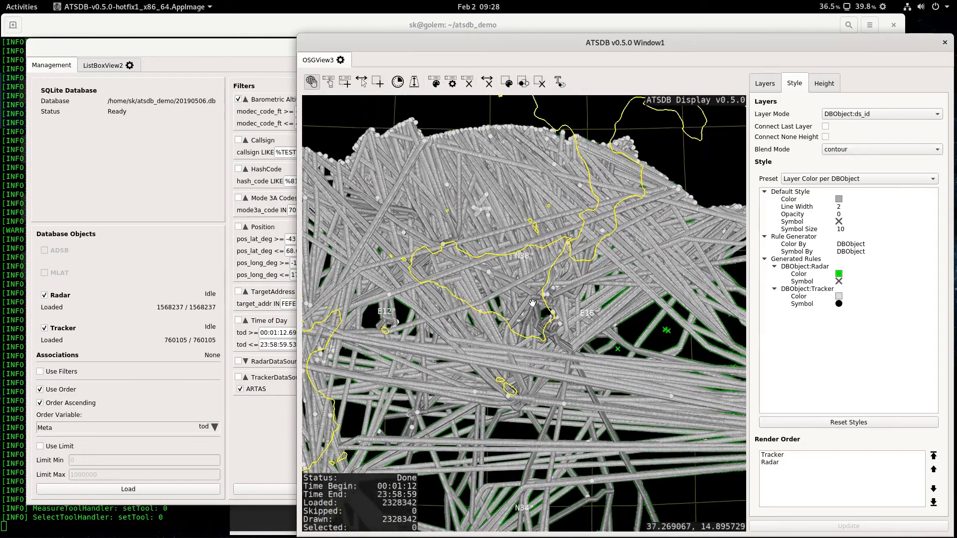
scroll(544, 303, up, 8)
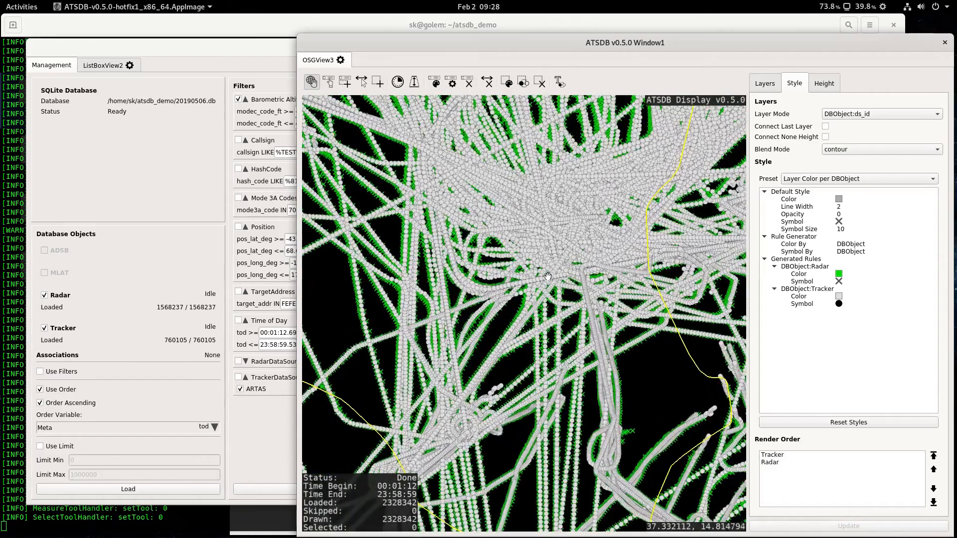
scroll(543, 365, up, 1)
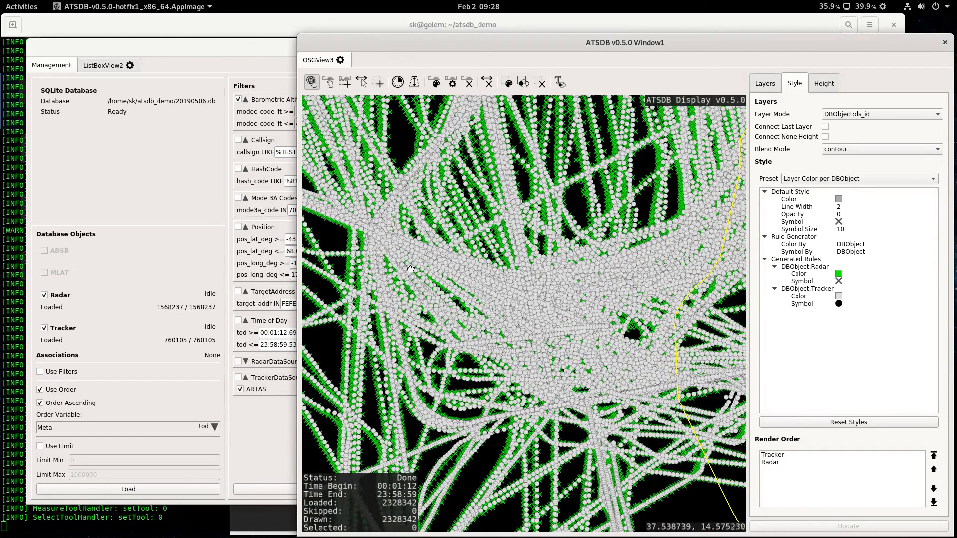
scroll(559, 374, up, 6)
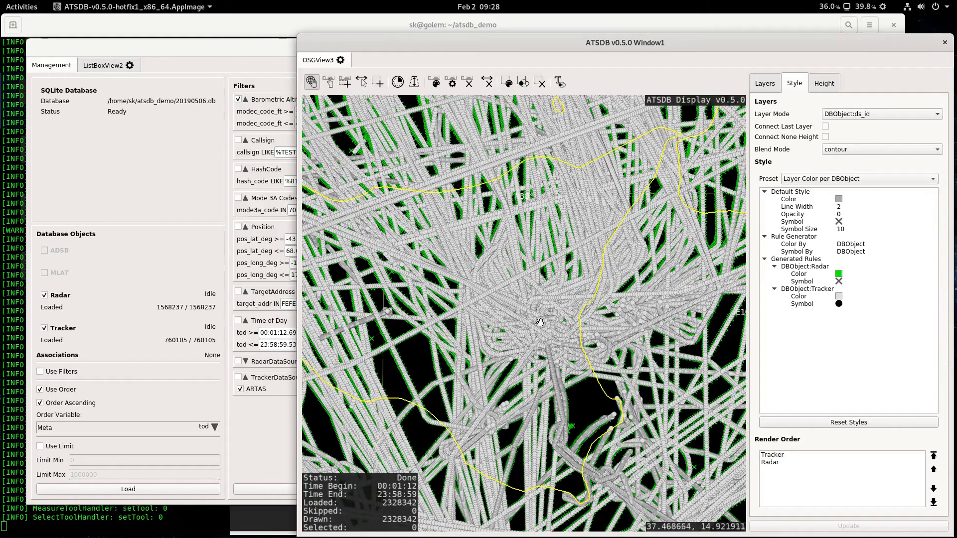
scroll(538, 305, up, 2)
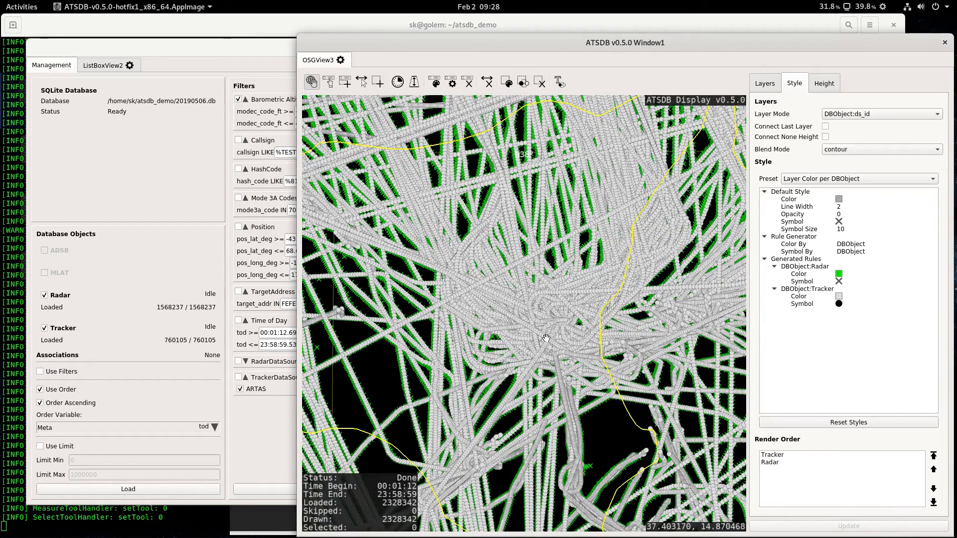
scroll(546, 338, down, 2)
- Try the src-over blend mode on the dense tracks around eastern Sicily, and restore the contour mode
click(882, 150)
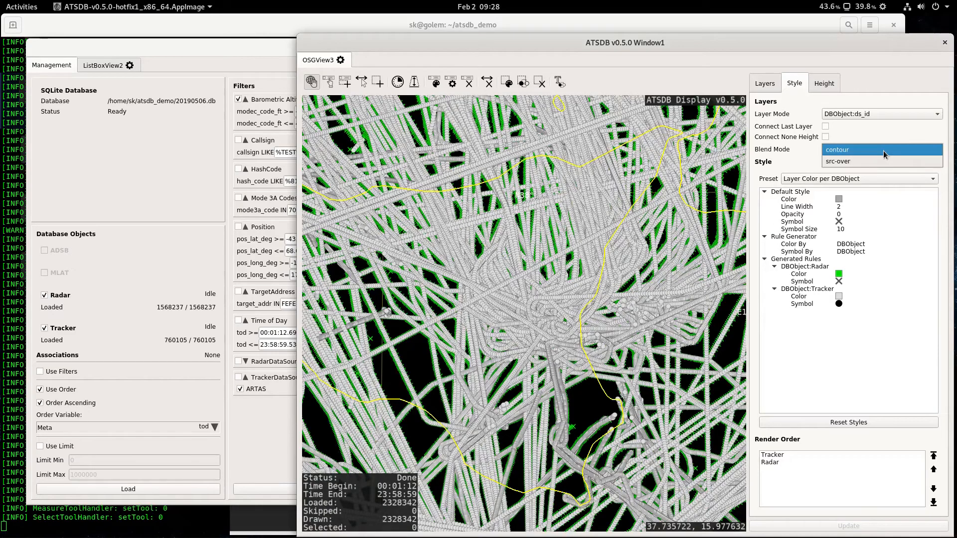
click(880, 166)
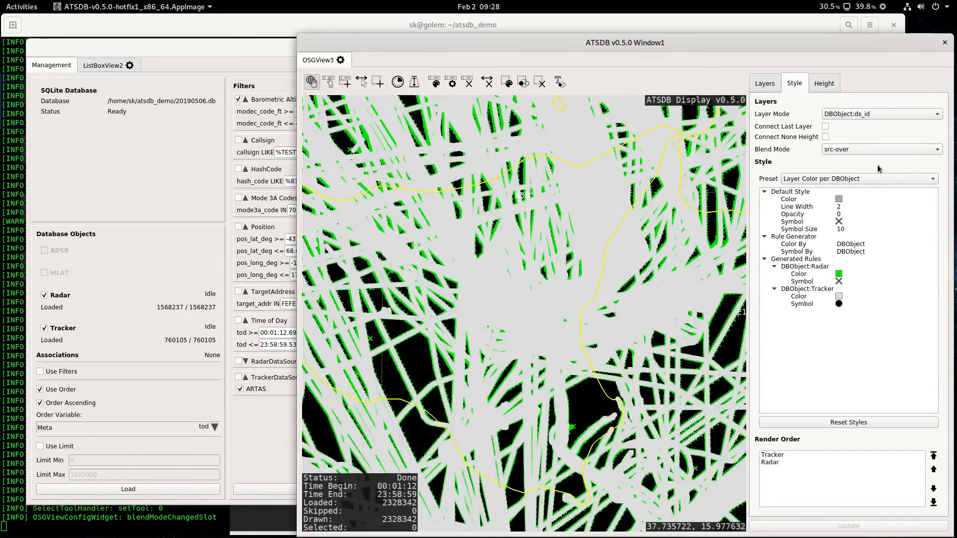
scroll(503, 332, up, 2)
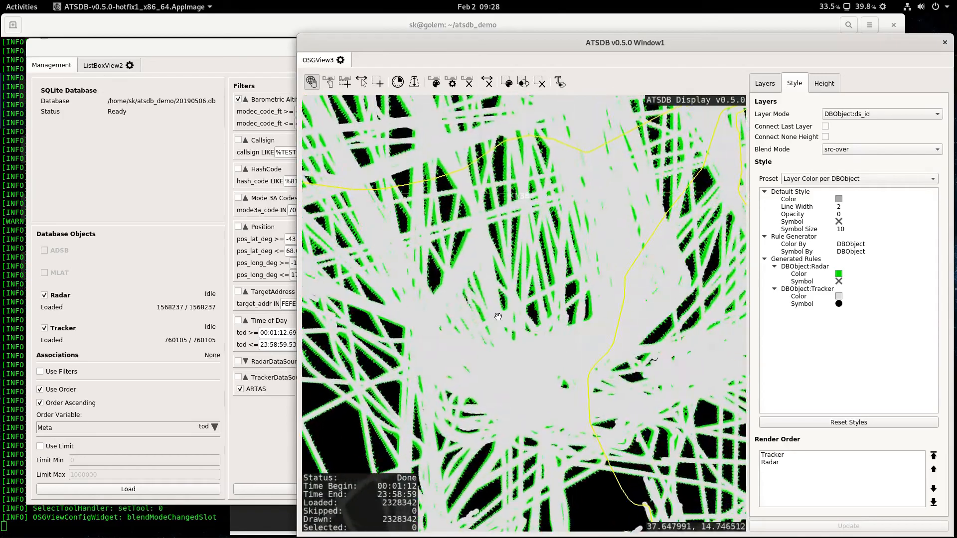
scroll(498, 317, up, 3)
drag(468, 397, 540, 277)
scroll(549, 294, down, 2)
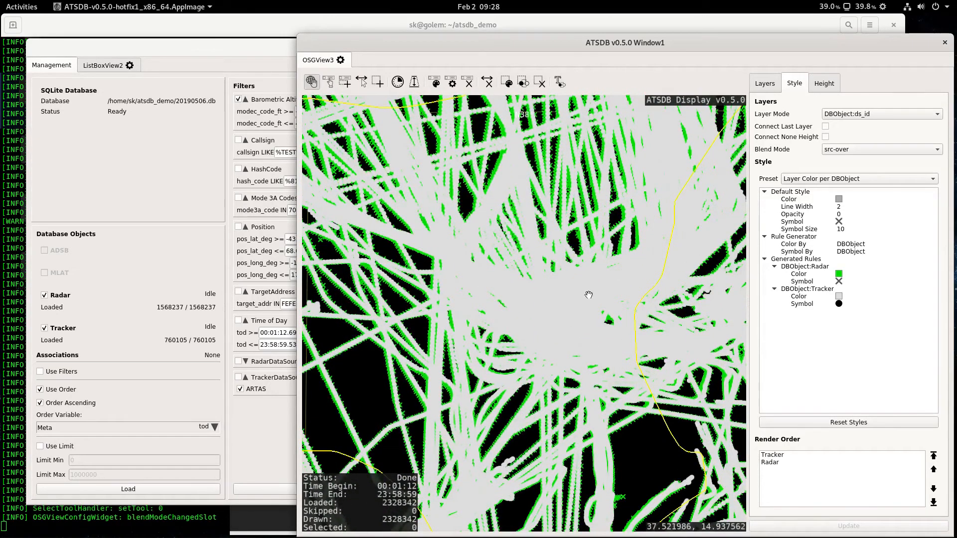
drag(568, 301, 548, 315)
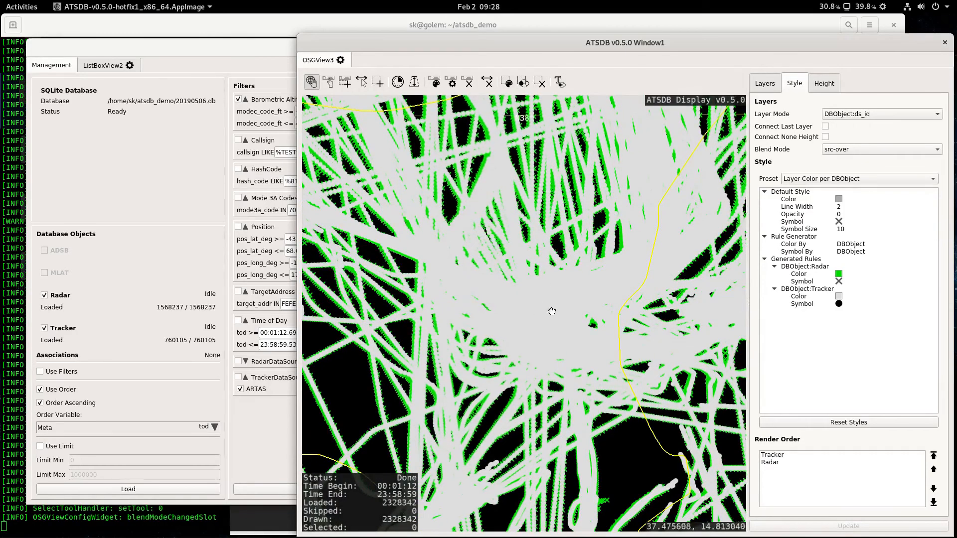
scroll(568, 301, up, 2)
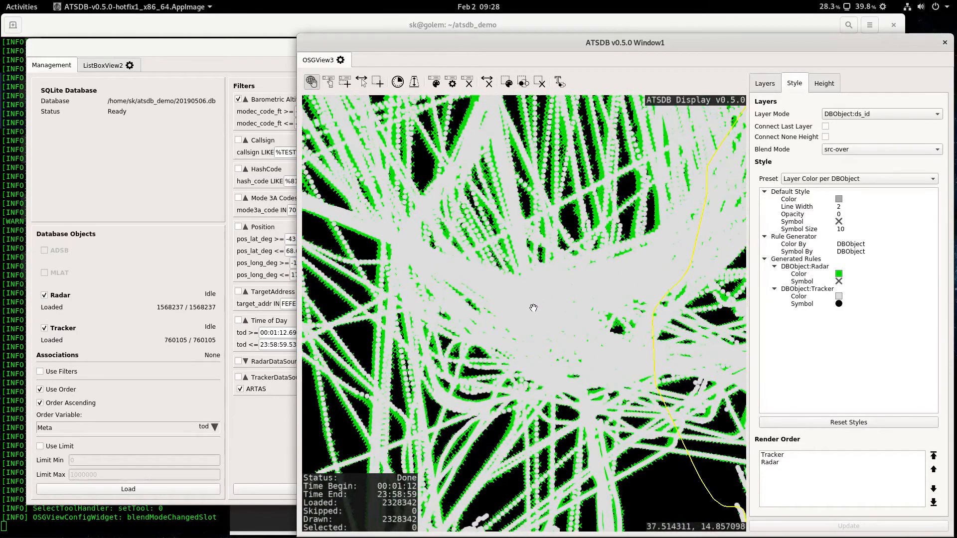
scroll(537, 299, up, 2)
scroll(537, 316, down, 1)
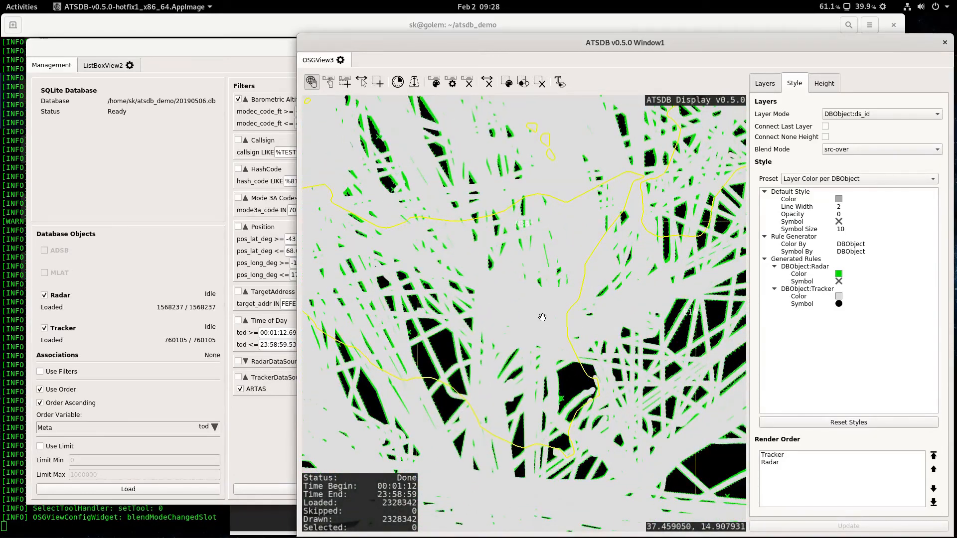
click(880, 149)
click(857, 138)
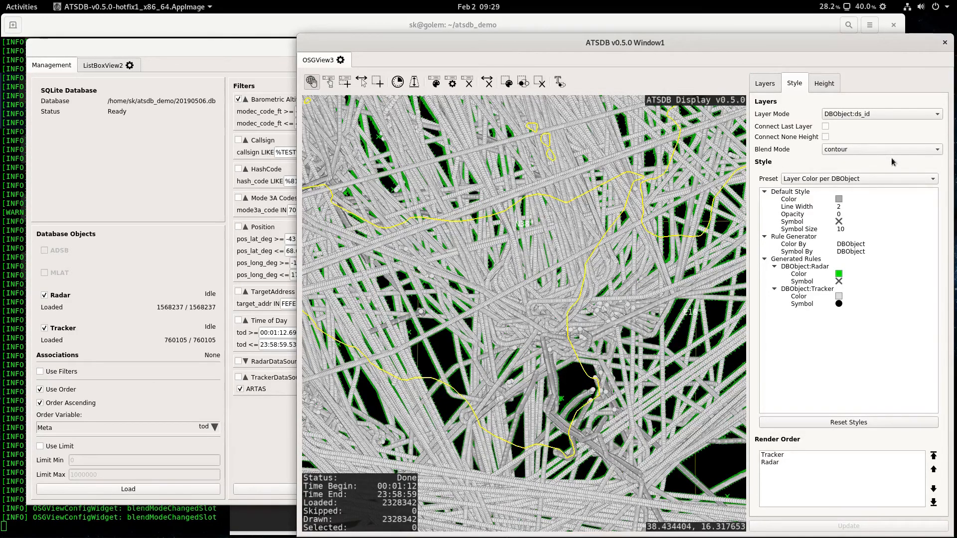
- Apply the Default style preset, redraw the geometry, and inspect the restyled tracks around Sicily
click(935, 179)
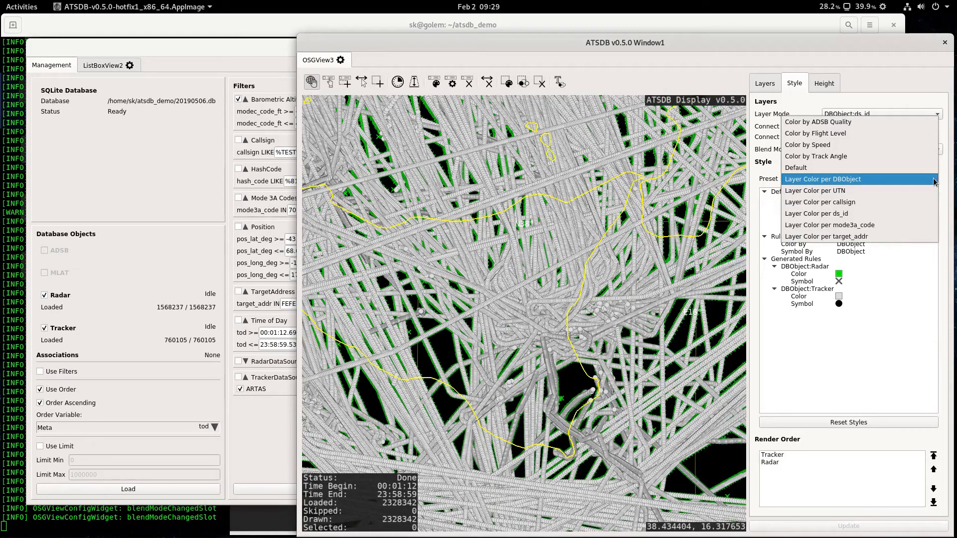
click(824, 168)
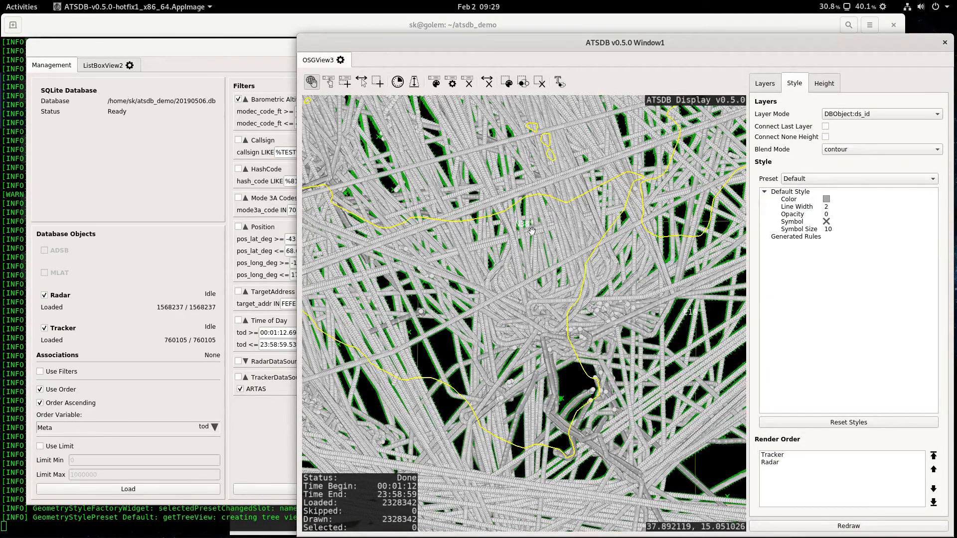
click(834, 528)
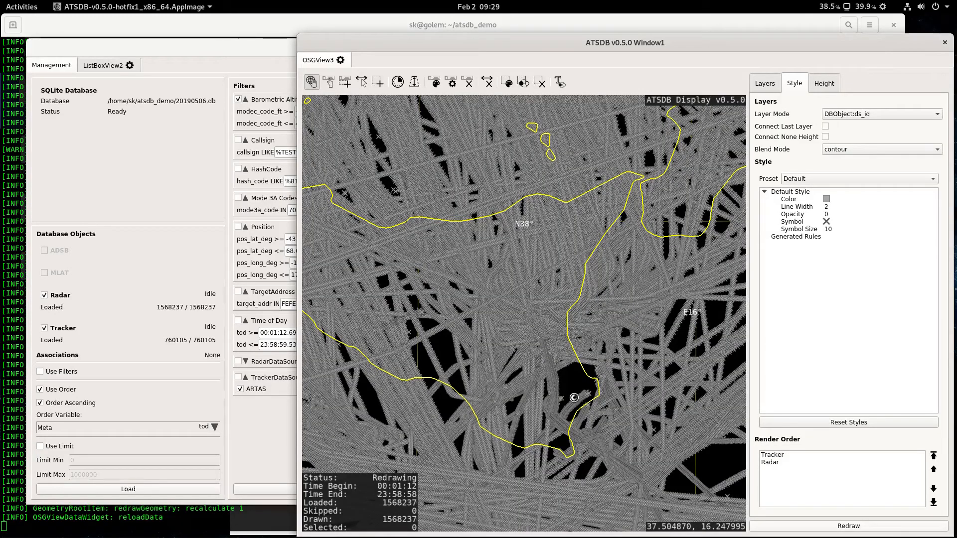
scroll(520, 369, down, 2)
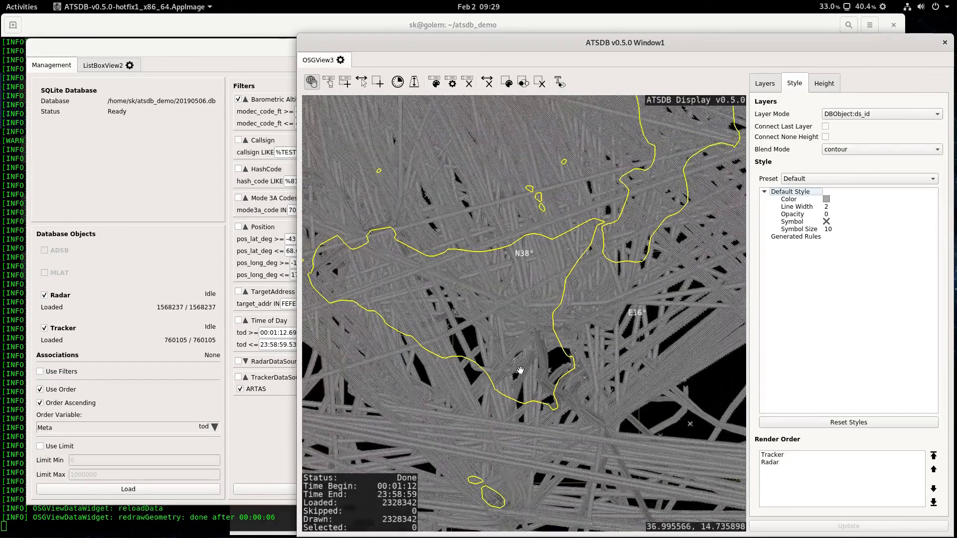
scroll(520, 369, down, 5)
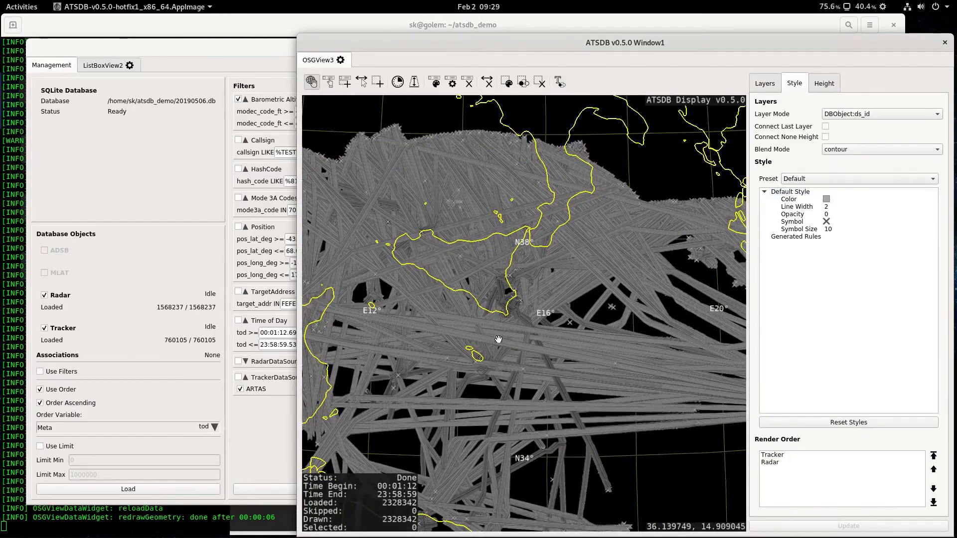
scroll(499, 342, up, 6)
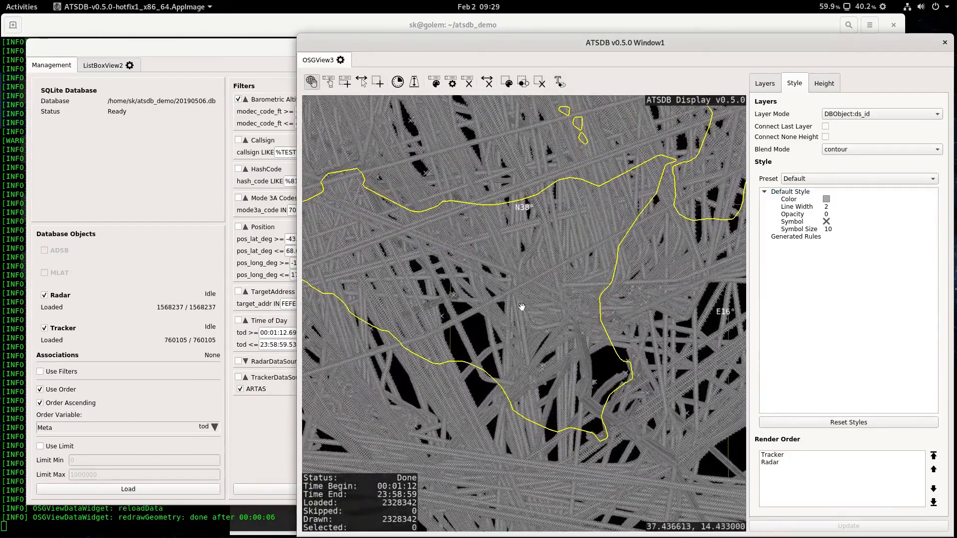
drag(518, 306, 512, 380)
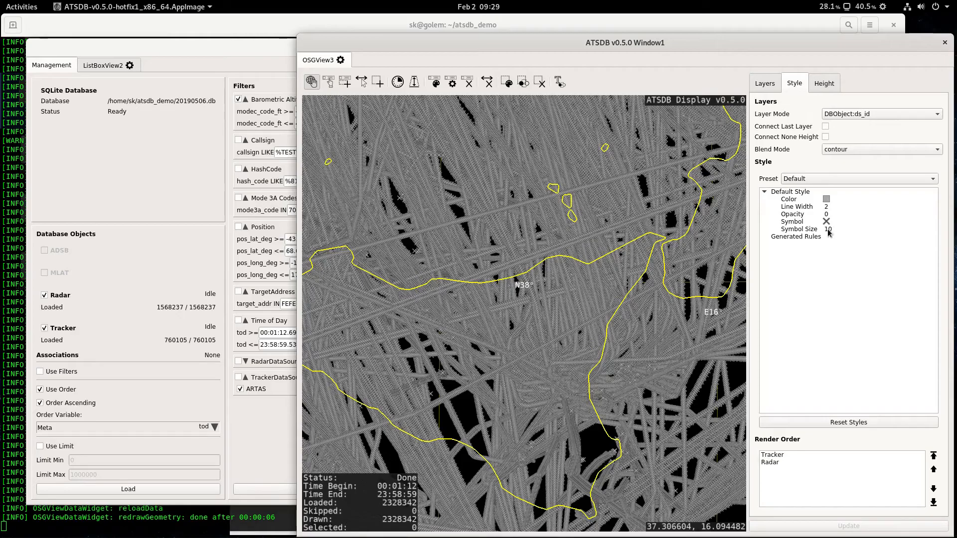
- Set the default style's color to light pink (#ffaaff) and inspect the recolored tracks
click(827, 199)
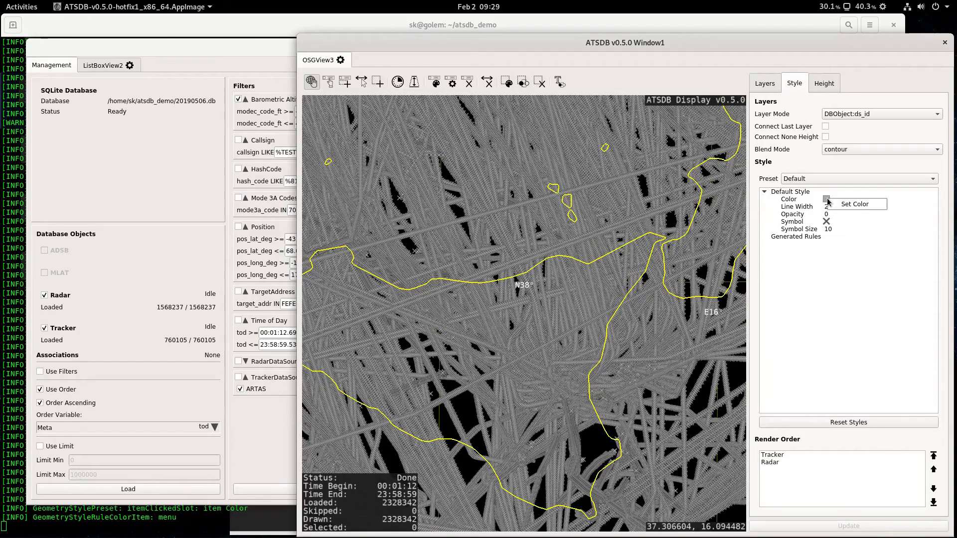
click(841, 205)
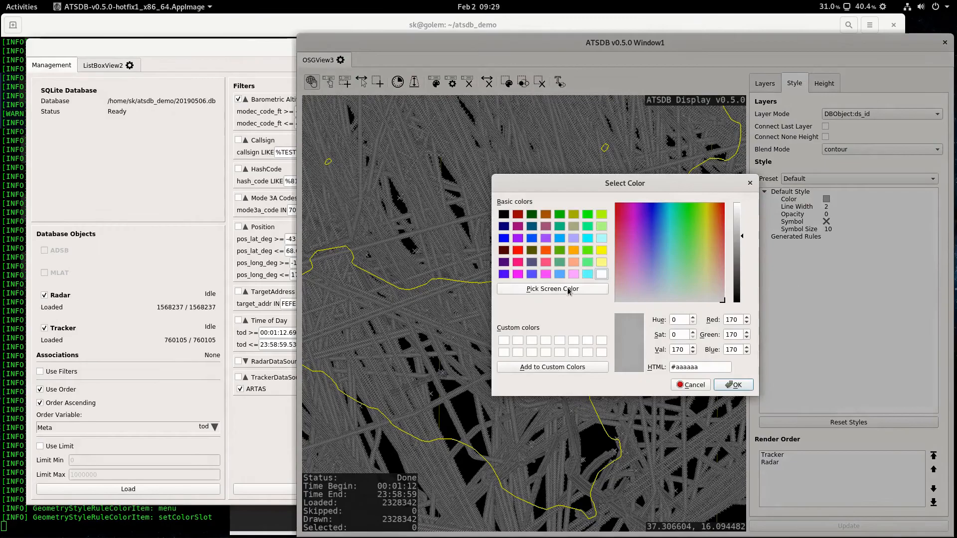
click(575, 273)
click(734, 385)
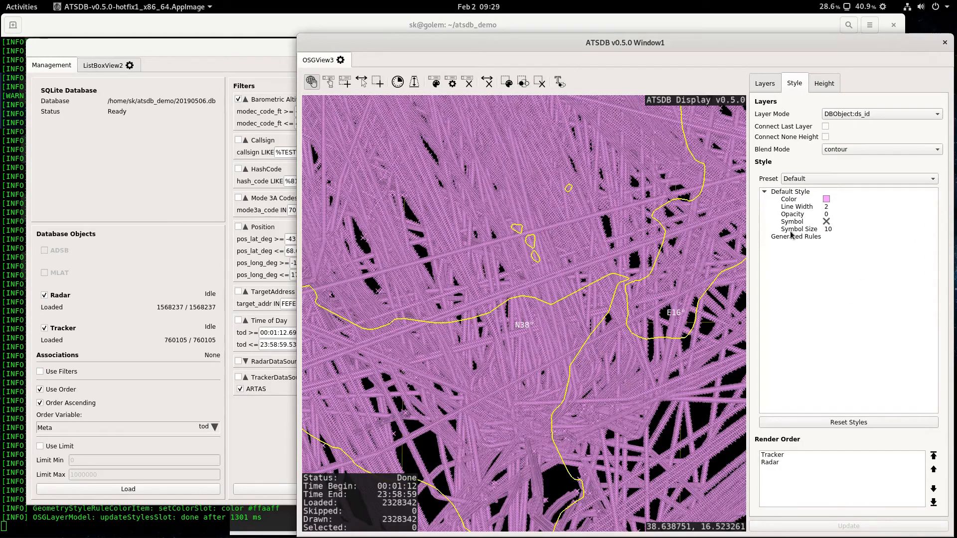
scroll(533, 302, down, 5)
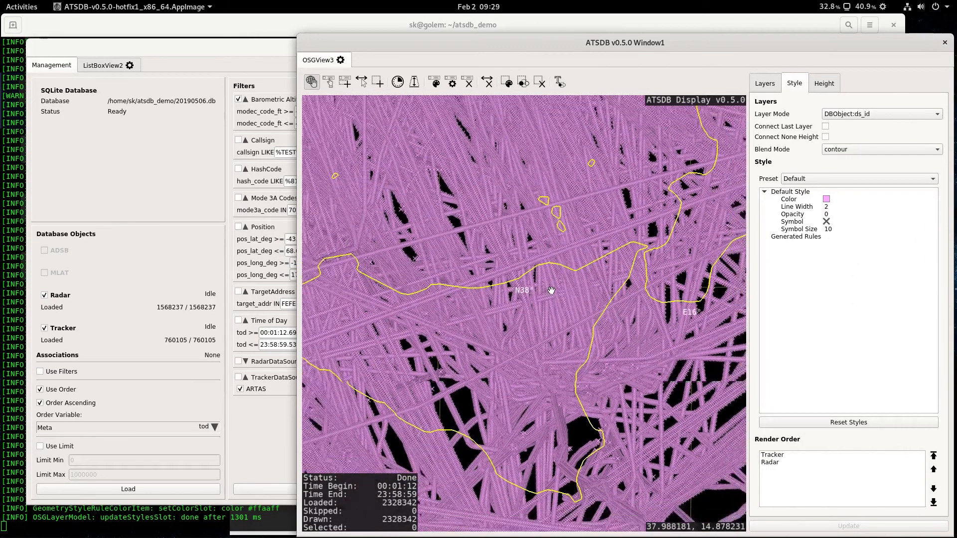
scroll(542, 299, up, 5)
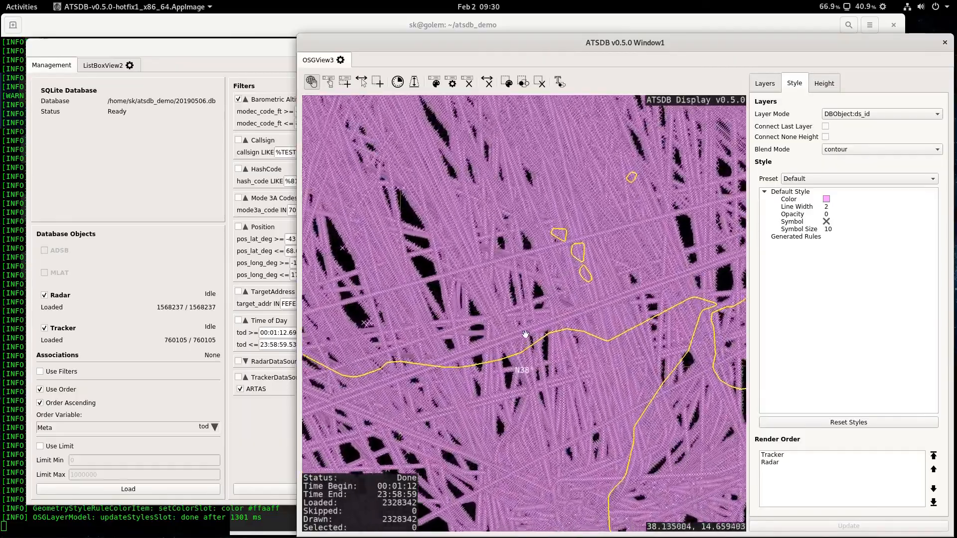
drag(541, 234, 529, 164)
- Set the default style's color to white (#ffffff)
click(826, 199)
click(834, 203)
click(601, 274)
click(734, 385)
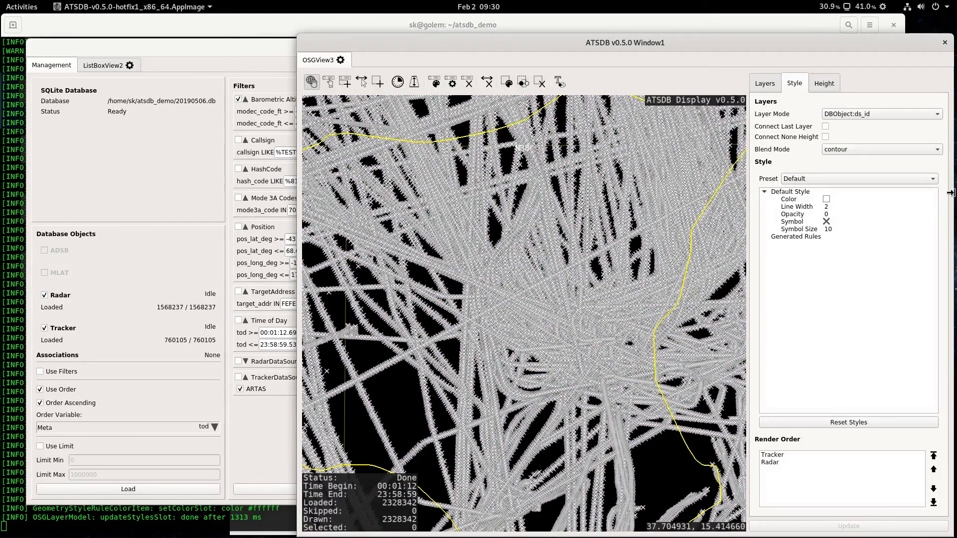
- Apply the Layer Color per DBObject style preset, set the default symbol size to 12, and inspect the restyled tracks over eastern Sicily
click(934, 180)
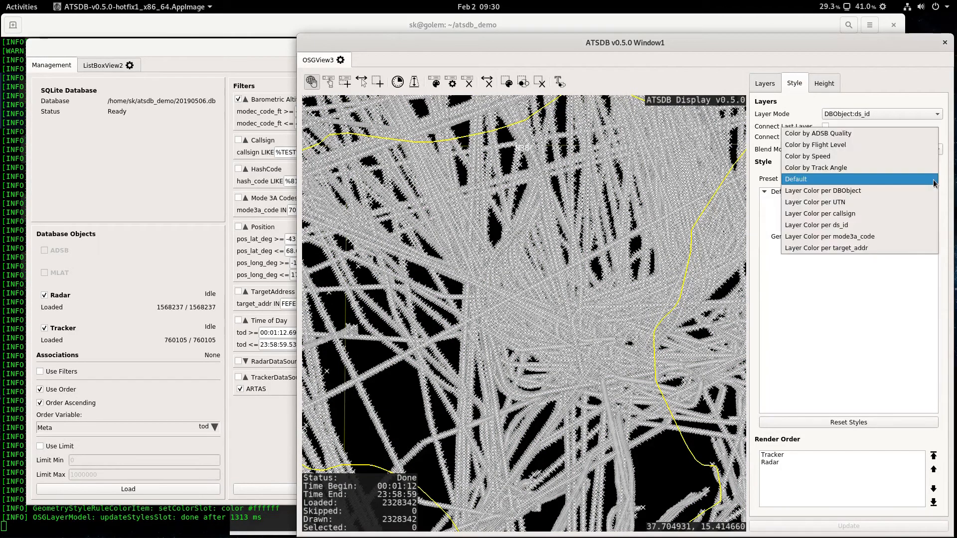
click(870, 193)
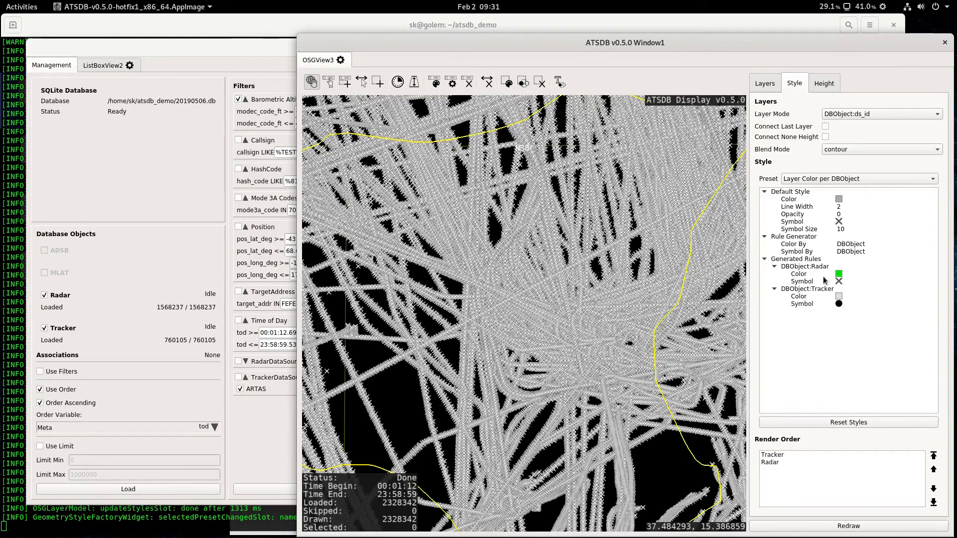
click(835, 230)
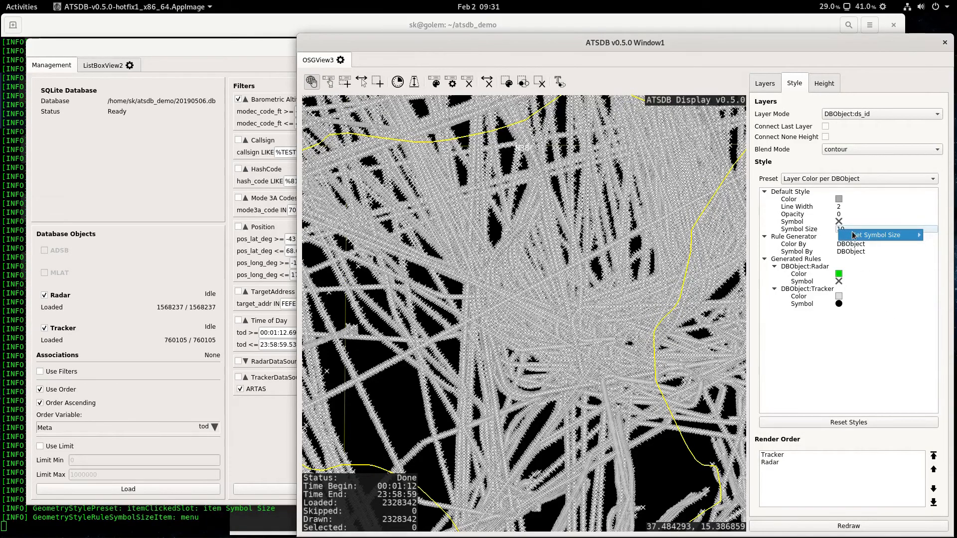
mouse_move(847, 234)
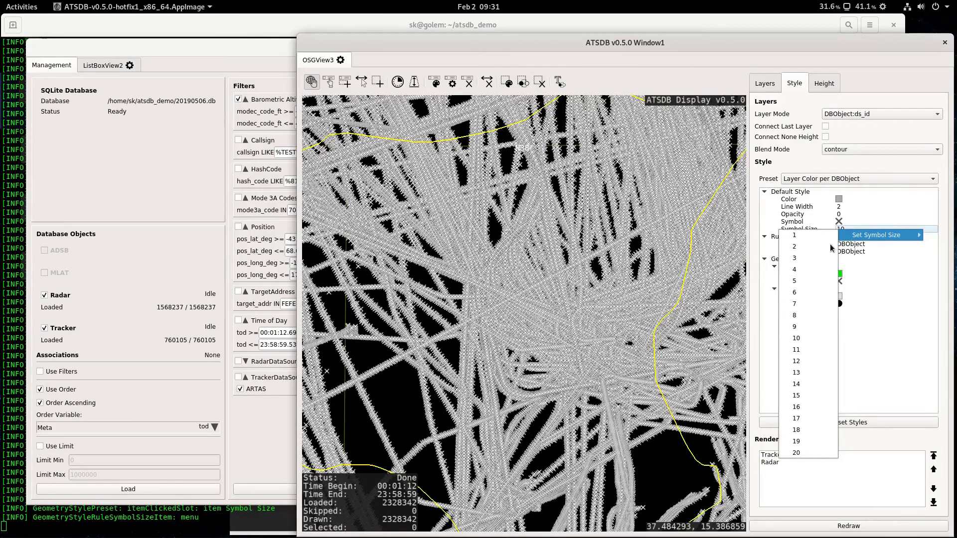
click(812, 361)
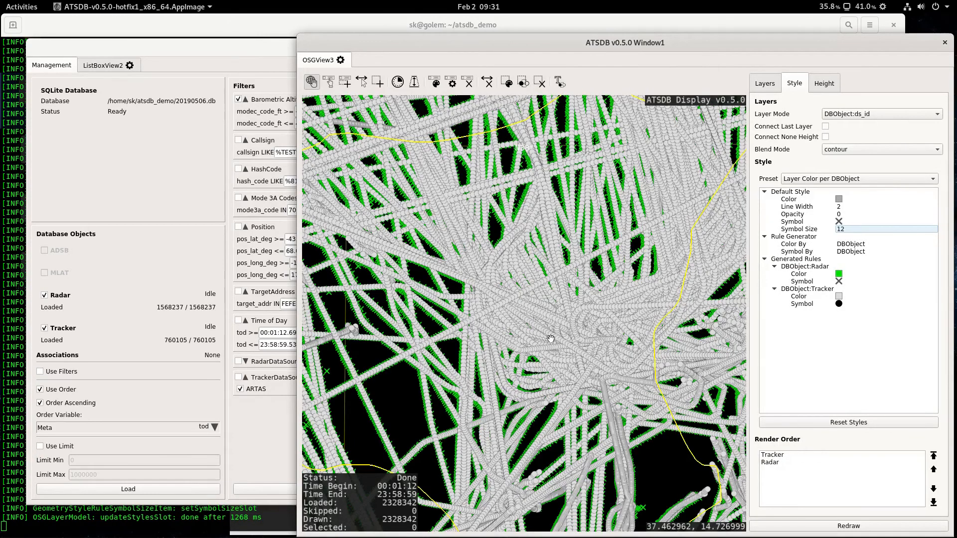
drag(550, 339, 524, 304)
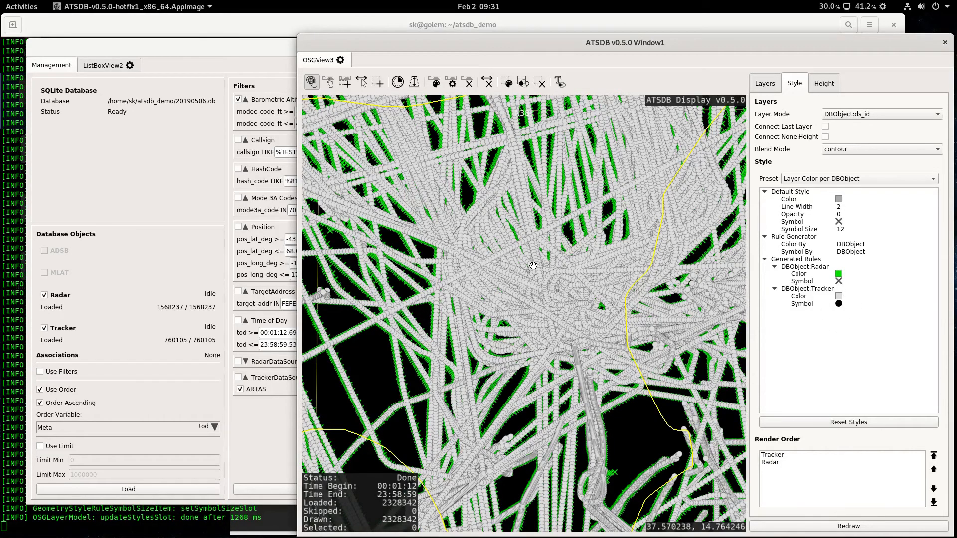
scroll(534, 265, up, 5)
mouse_move(535, 269)
mouse_down()
mouse_move(555, 297)
mouse_move(505, 293)
mouse_up()
scroll(555, 296, up, 3)
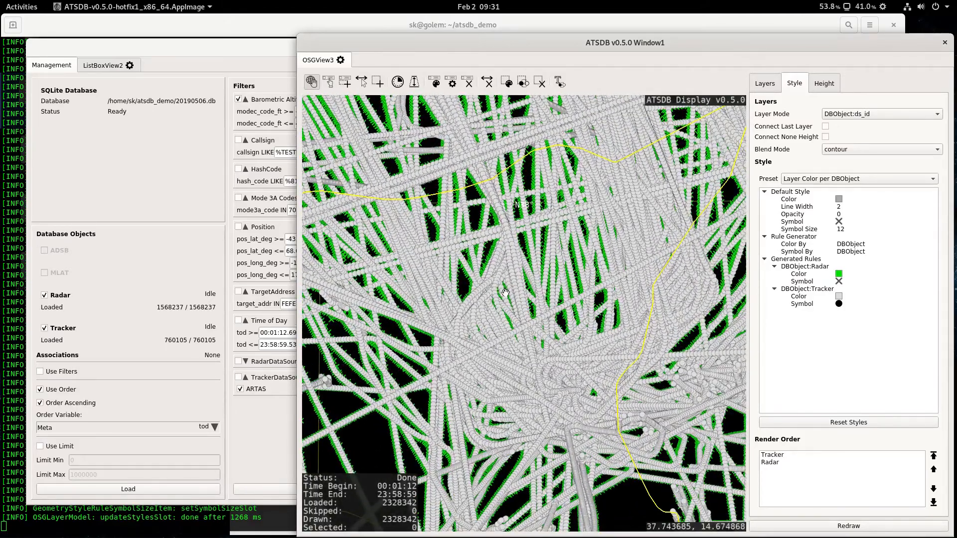
- Apply the Layer Color per mode3a_code preset with the mode3a_code:DBObject:ds_id layer mode, and redraw the geometry
click(933, 181)
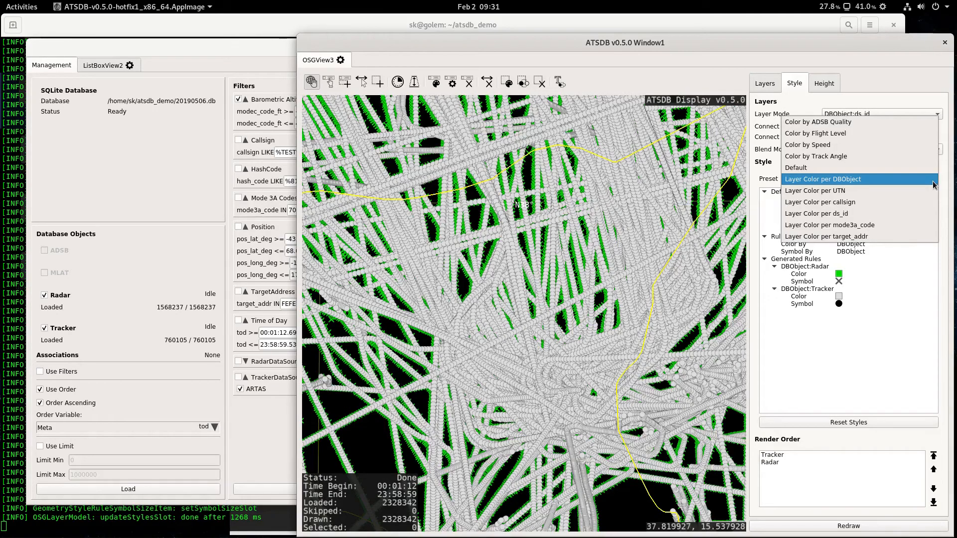
click(822, 227)
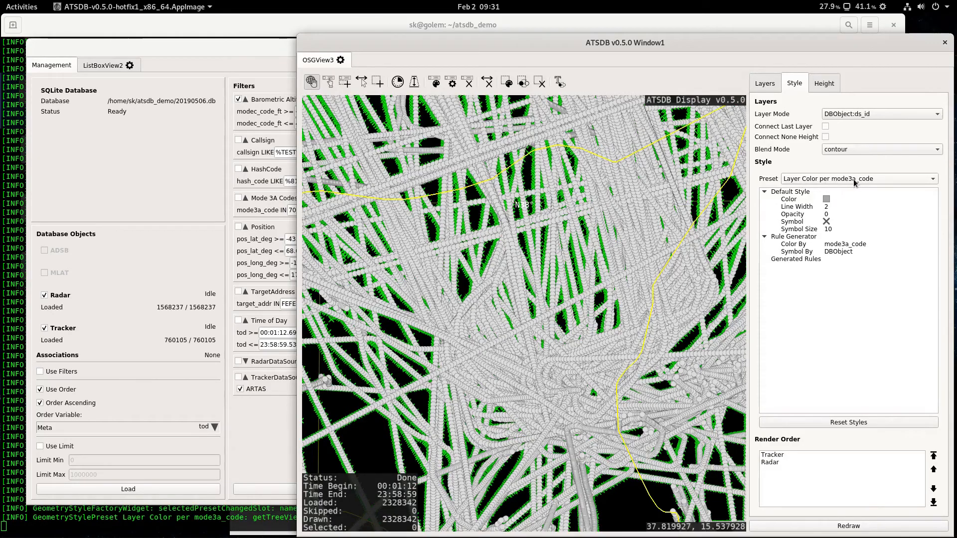
click(861, 116)
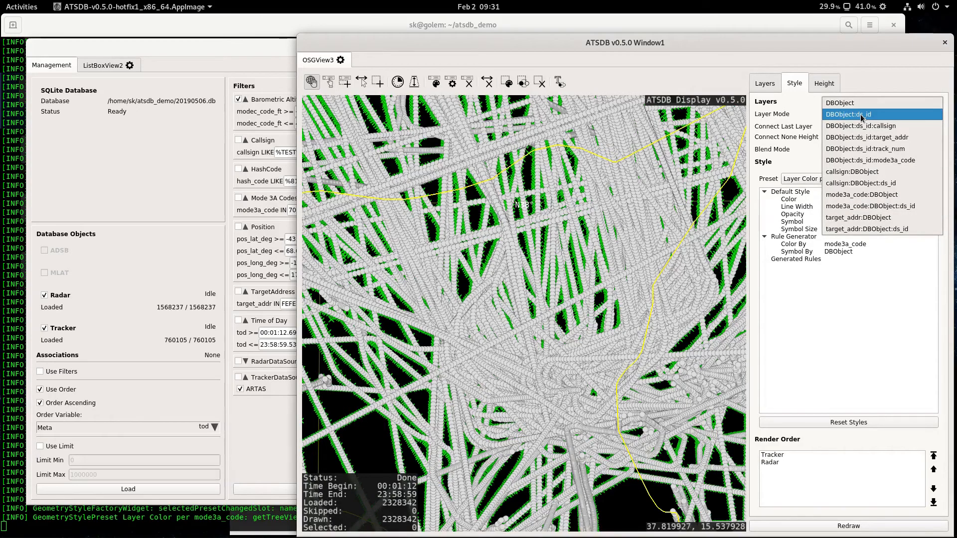
click(879, 210)
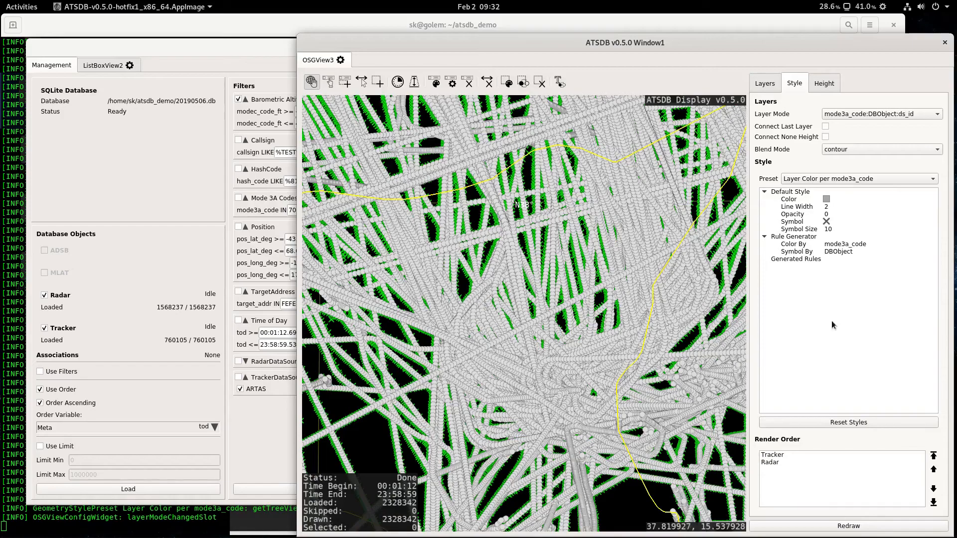
click(853, 527)
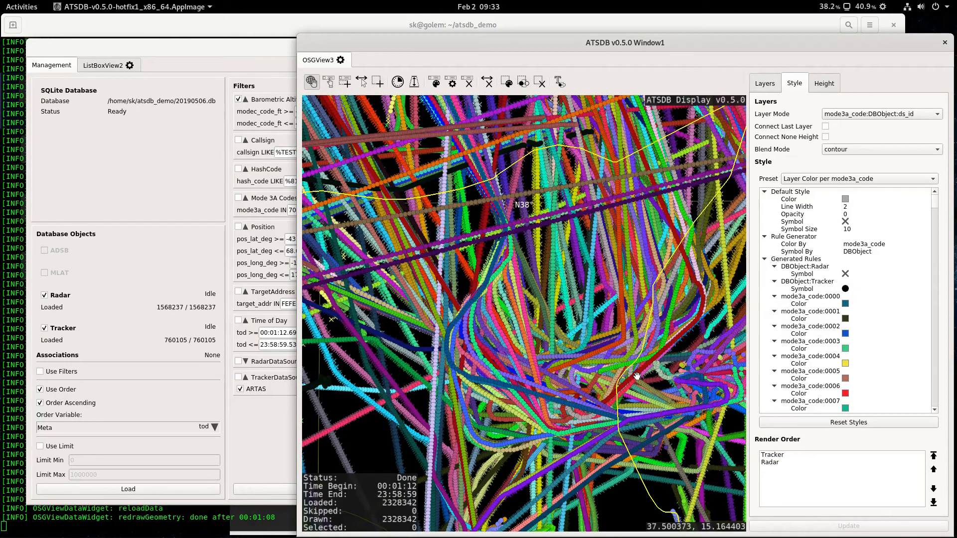
- Examine the tracks colored by Mode 3/A code across the whole region and close up over southwestern Sicily
scroll(474, 277, down, 8)
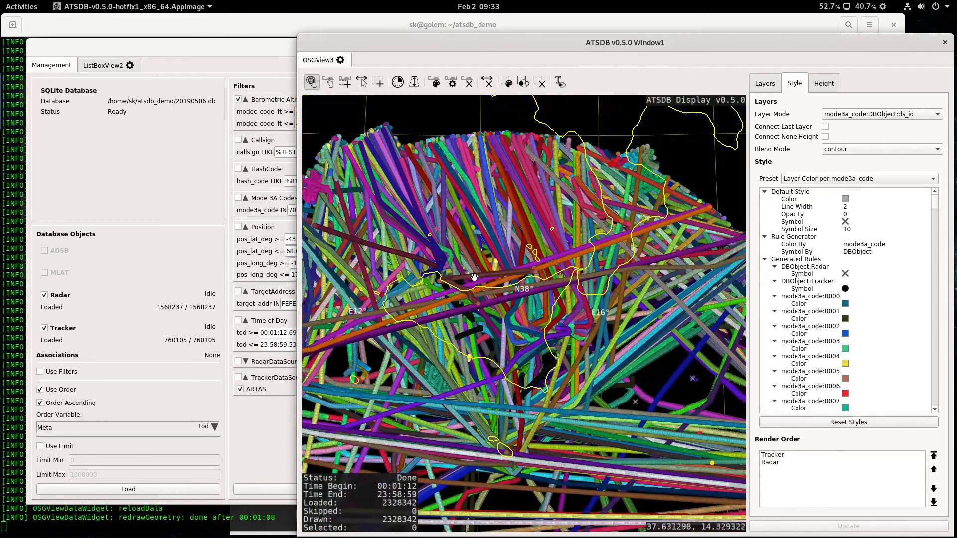
drag(474, 277, 636, 232)
scroll(636, 232, up, 5)
drag(568, 258, 399, 258)
scroll(546, 294, up, 6)
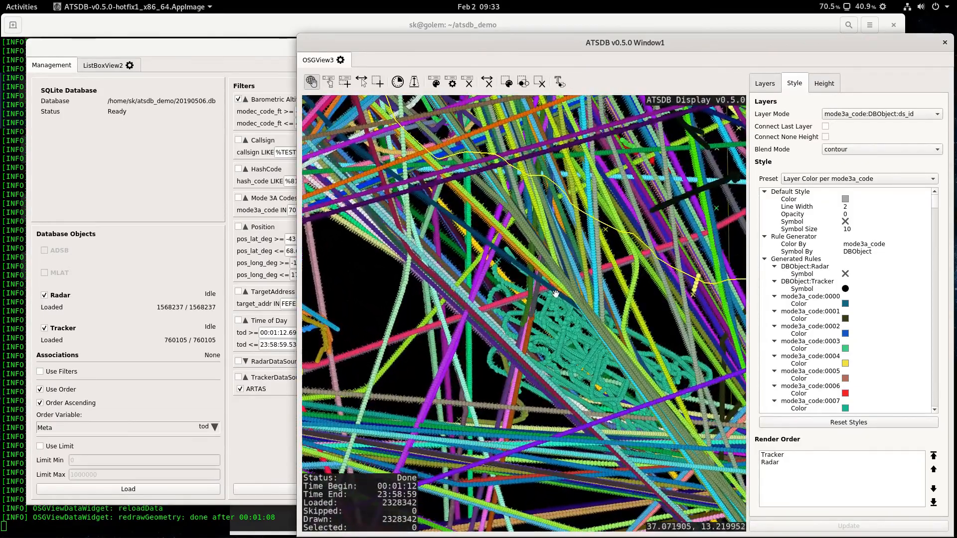
drag(628, 247, 556, 303)
drag(670, 272, 544, 325)
scroll(514, 358, up, 2)
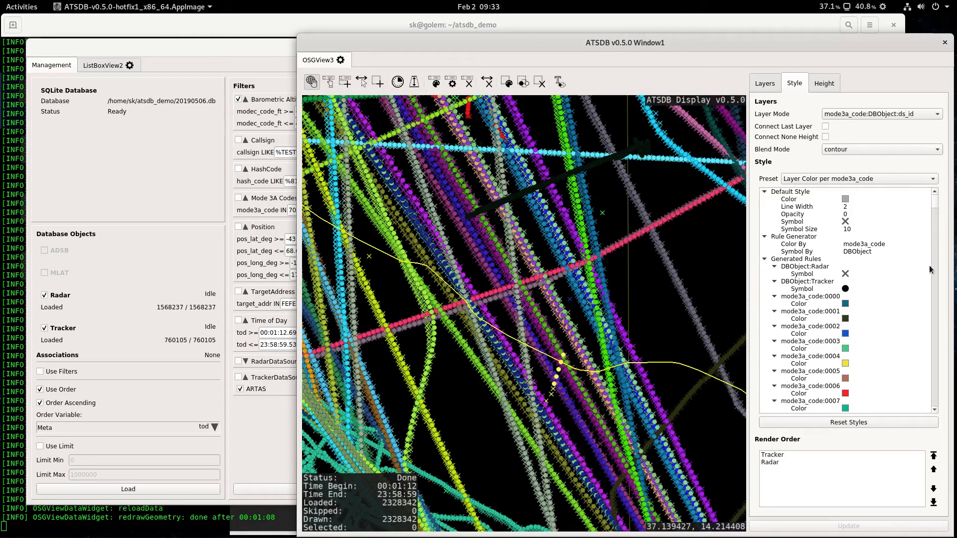
- Look through the generated mode3a_code color rules, and expand codes 0007 and 0111 in the layer tree
drag(933, 206, 928, 424)
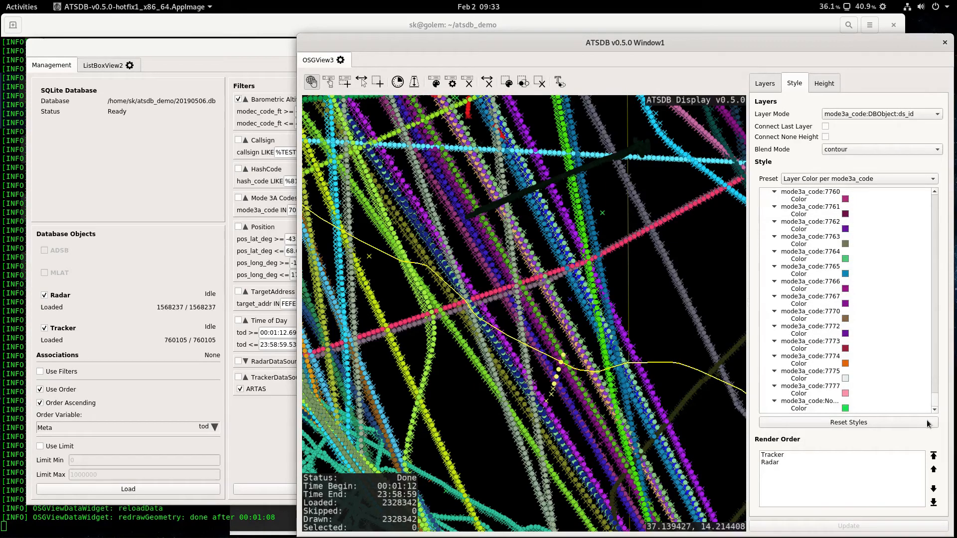
drag(932, 400, 919, 199)
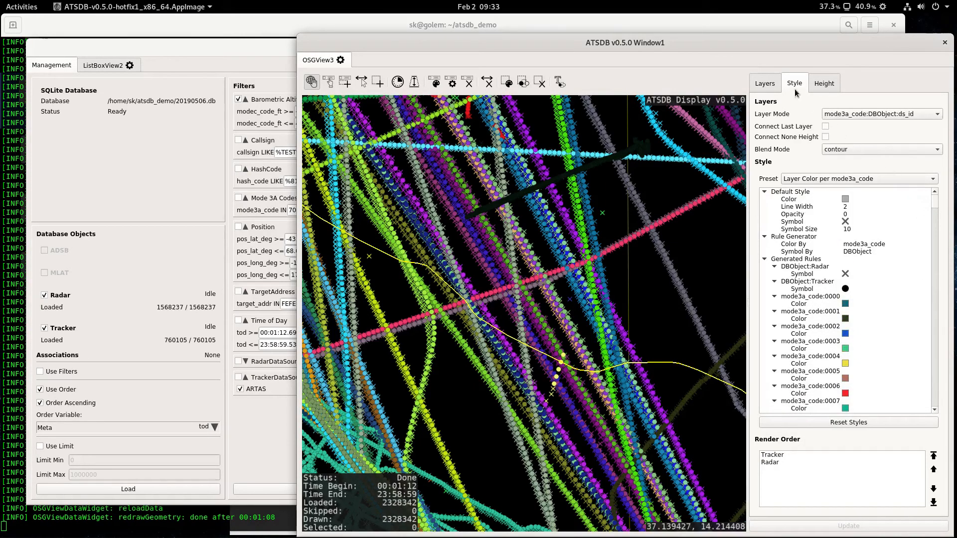
click(765, 83)
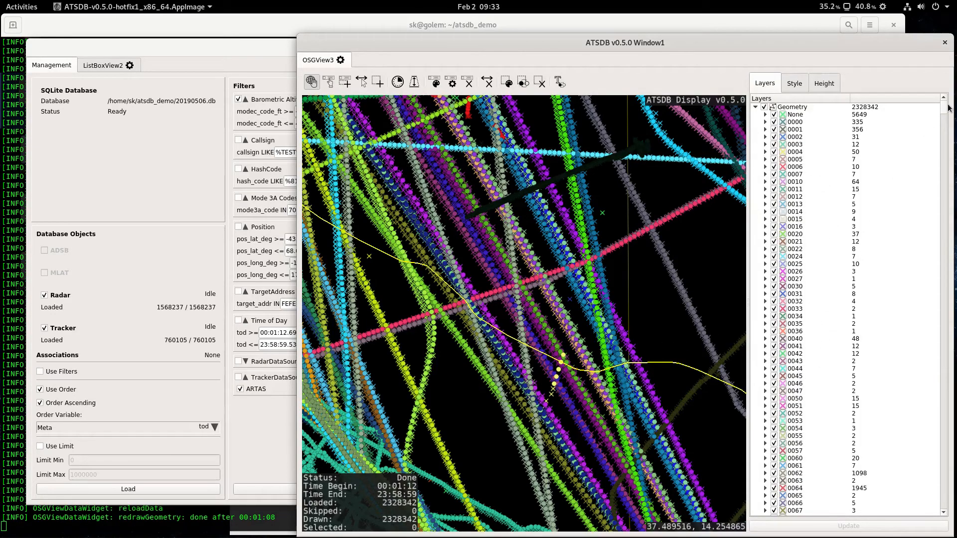
drag(948, 109, 929, 89)
scroll(688, 354, down, 5)
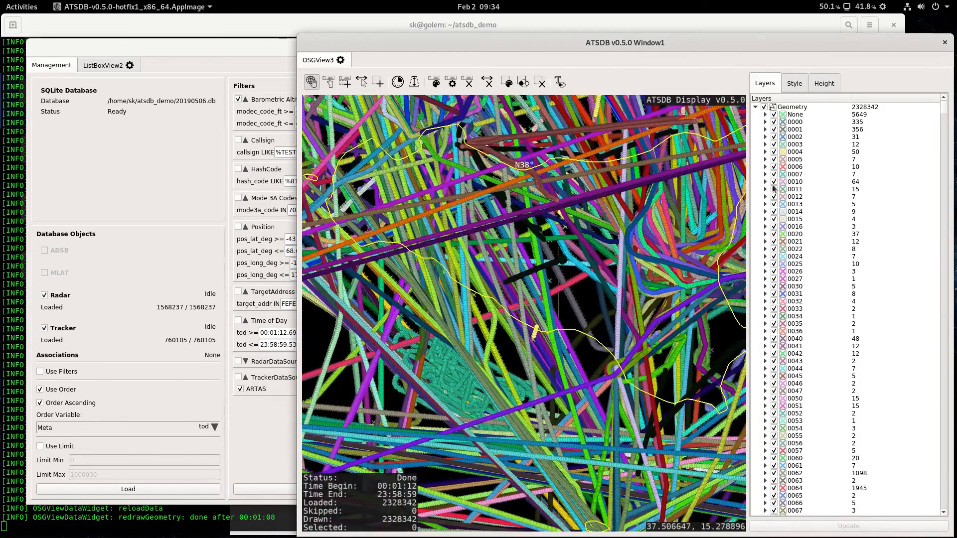
click(765, 174)
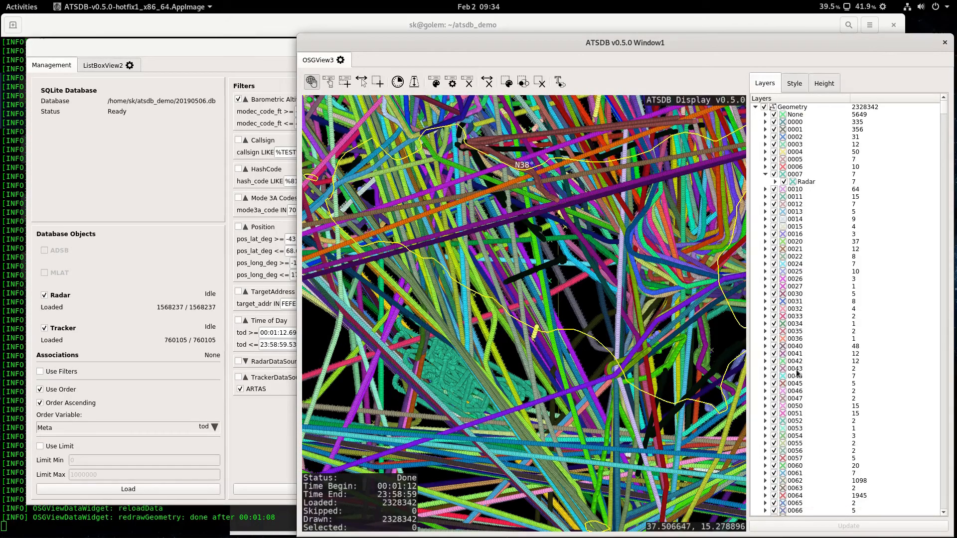
scroll(869, 411, down, 14)
click(765, 331)
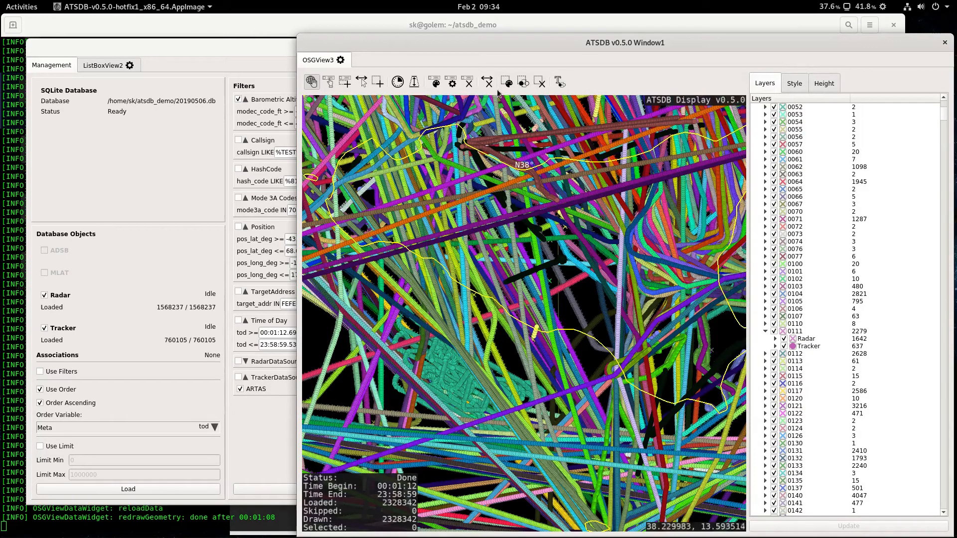
- Maximize the map window and examine the individual code-colored tracks southwest, south and southeast of Sicily
double_click(534, 42)
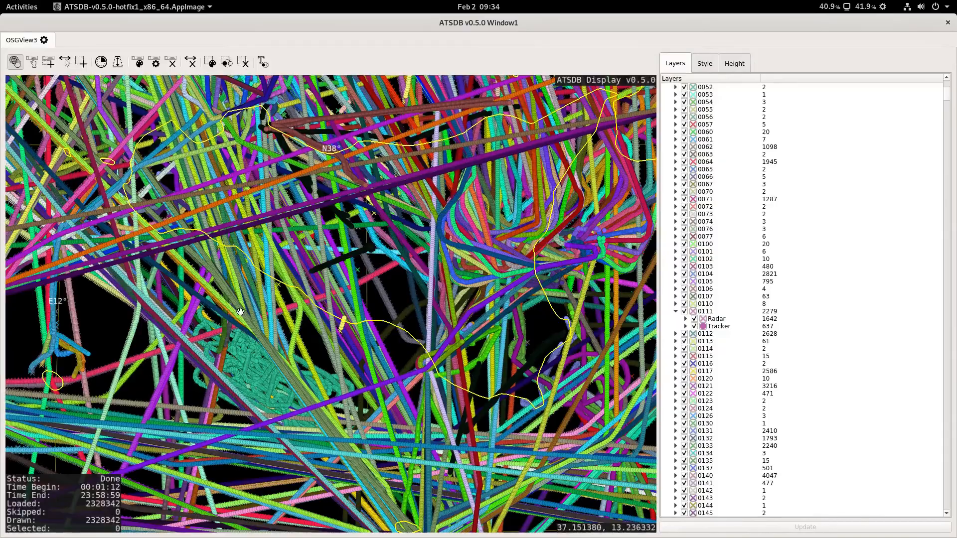
drag(317, 289, 342, 266)
scroll(342, 267, up, 5)
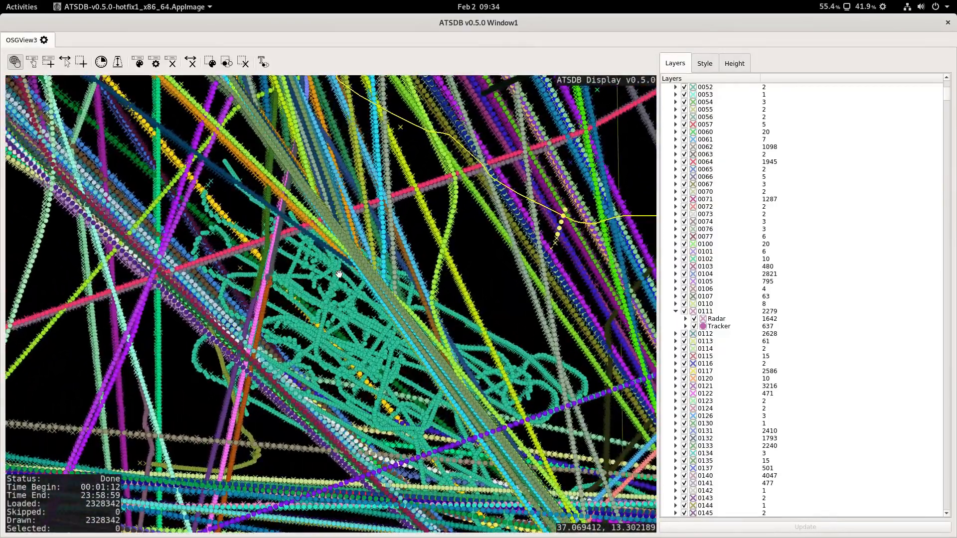
mouse_move(463, 356)
mouse_down()
mouse_move(444, 241)
mouse_move(489, 340)
mouse_move(469, 369)
mouse_up()
drag(591, 284, 360, 310)
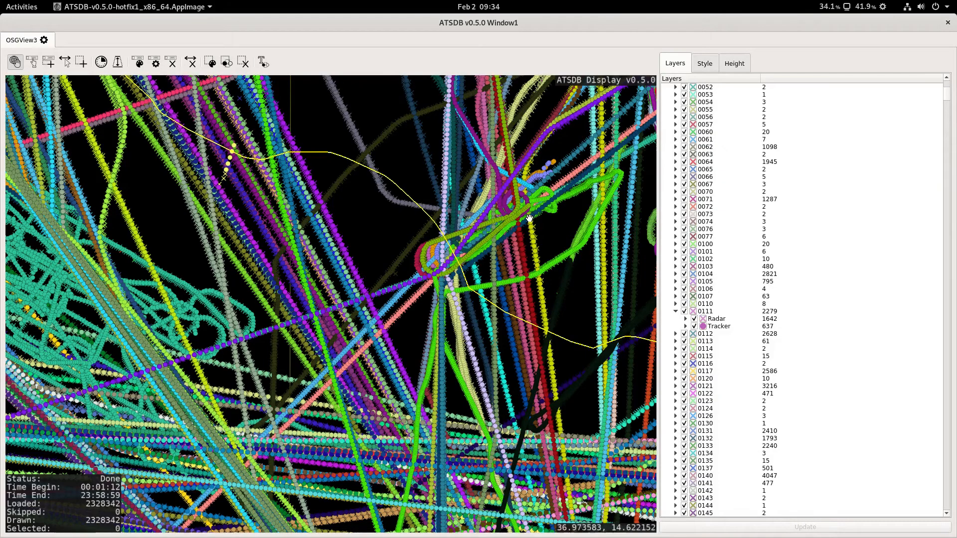
scroll(528, 219, up, 3)
drag(528, 219, 374, 314)
scroll(424, 256, up, 2)
scroll(423, 256, up, 2)
scroll(379, 264, up, 2)
scroll(378, 264, down, 5)
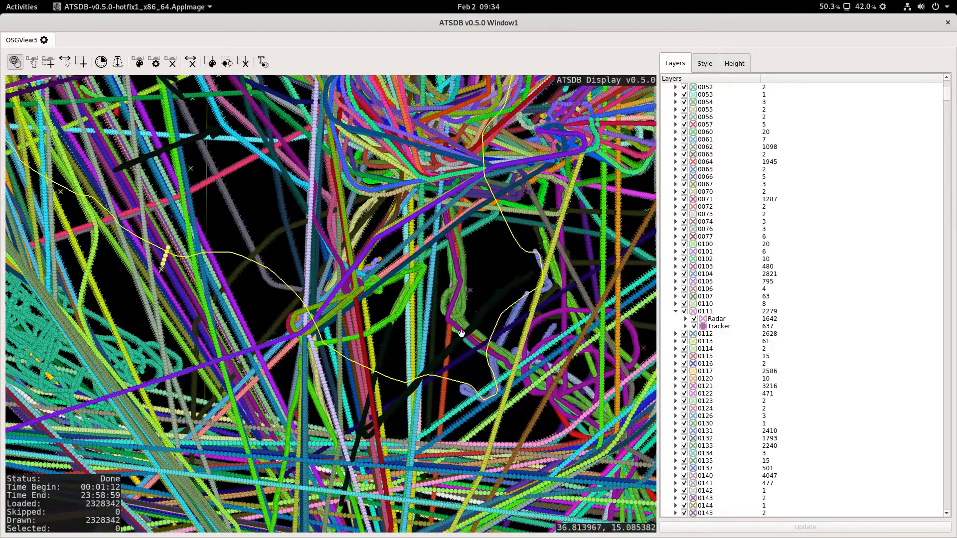
drag(461, 334, 347, 244)
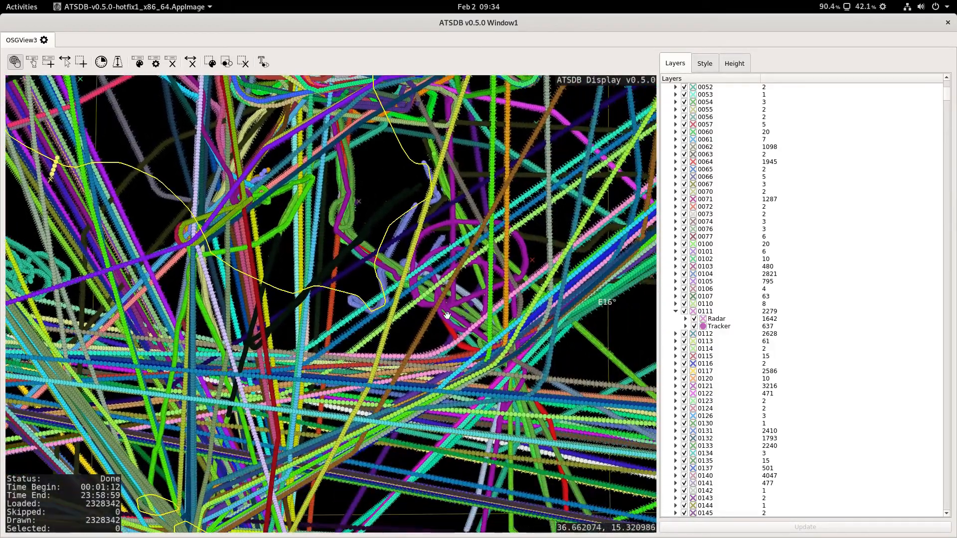
drag(419, 310, 331, 241)
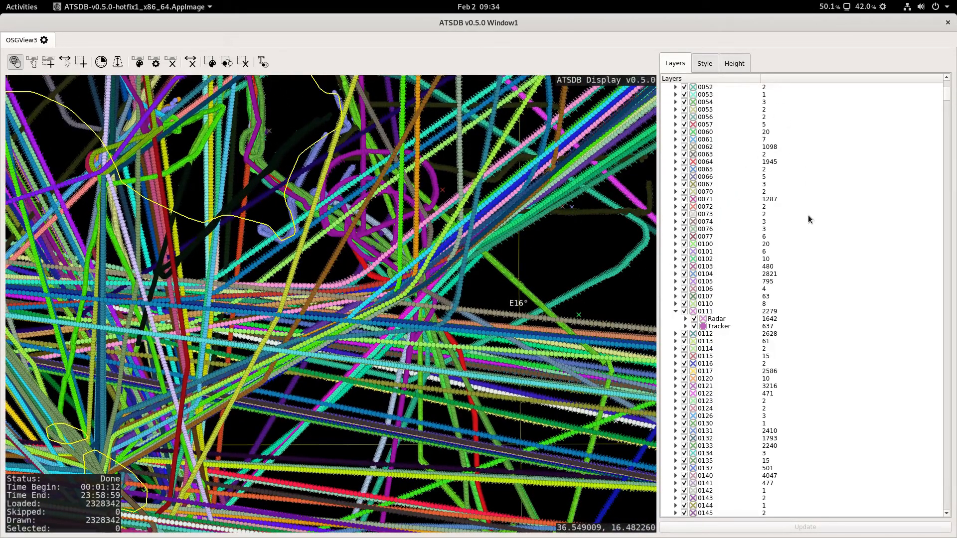
- Expand the Radar sublayer of code 0007 to see its data sources, collapse 0007, and browse the code layers past 0200
scroll(732, 113, up, 13)
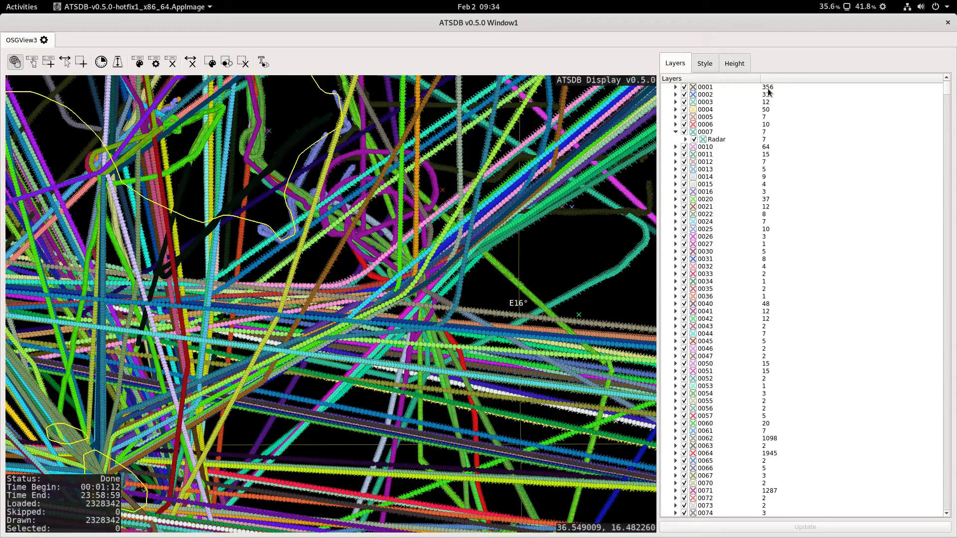
scroll(768, 92, up, 1)
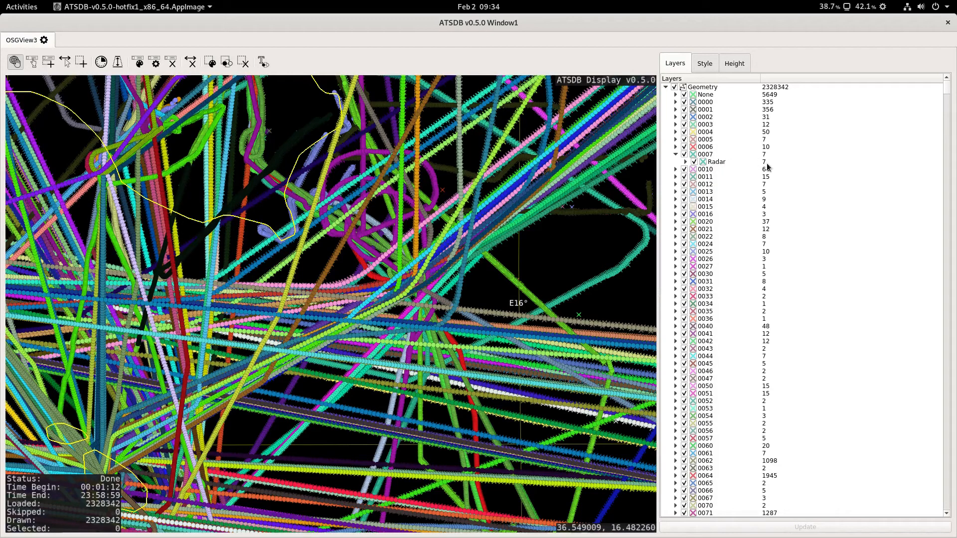
click(686, 162)
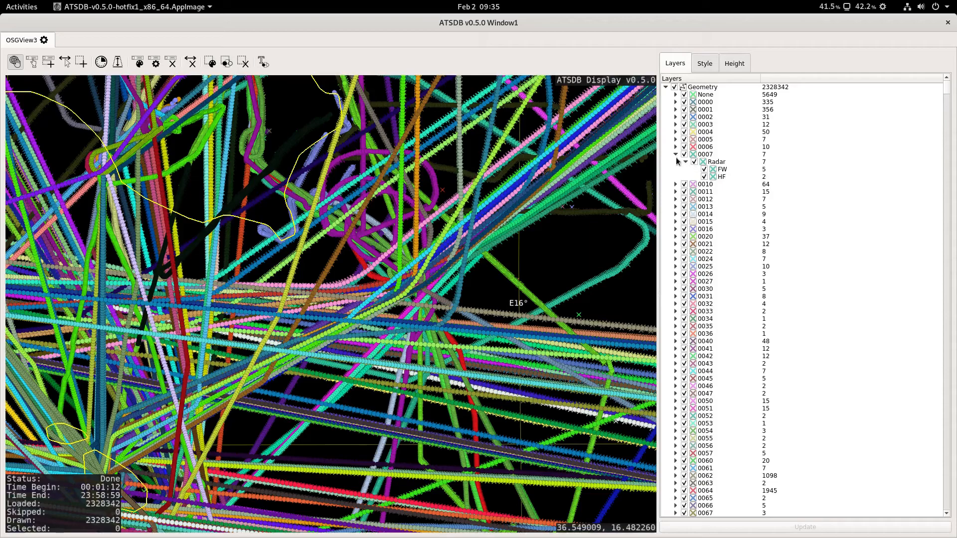
click(675, 155)
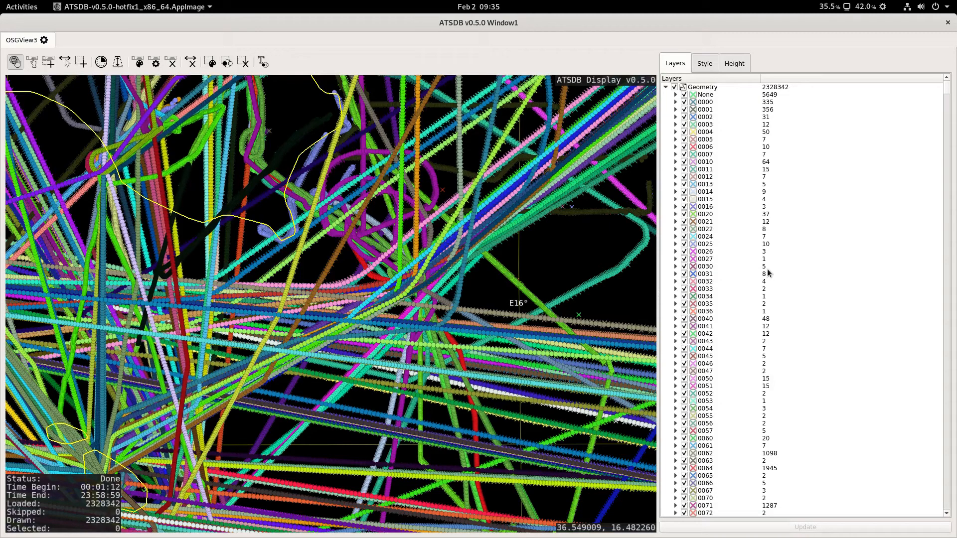
scroll(770, 264, down, 20)
scroll(770, 264, down, 13)
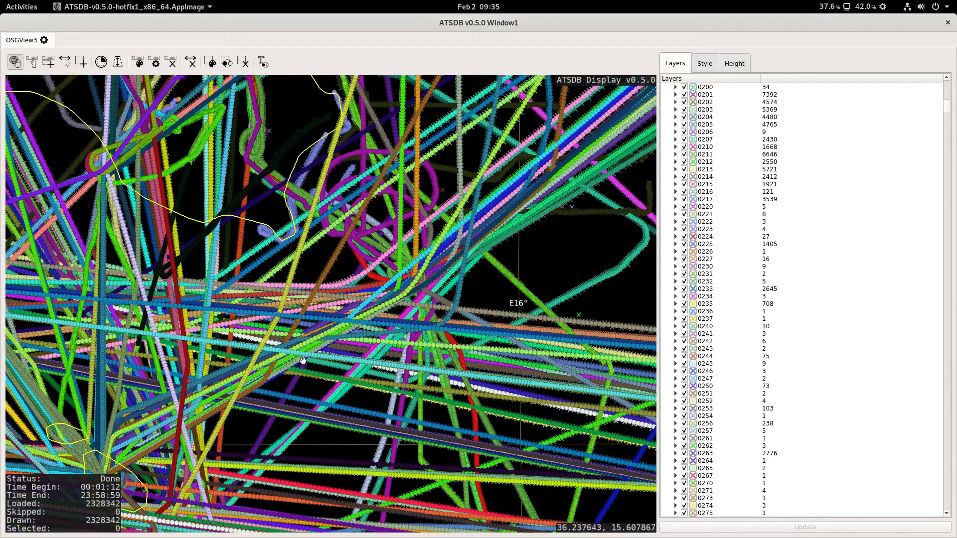
- Turn on the time filter with the whole region in view, and widen the map area against the layer list
scroll(305, 342, down, 5)
scroll(305, 342, down, 5)
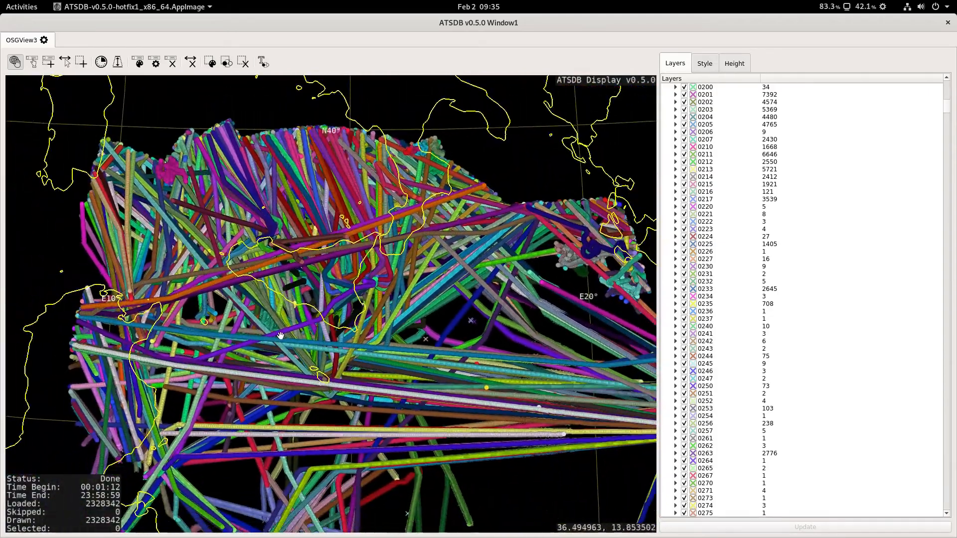
click(101, 62)
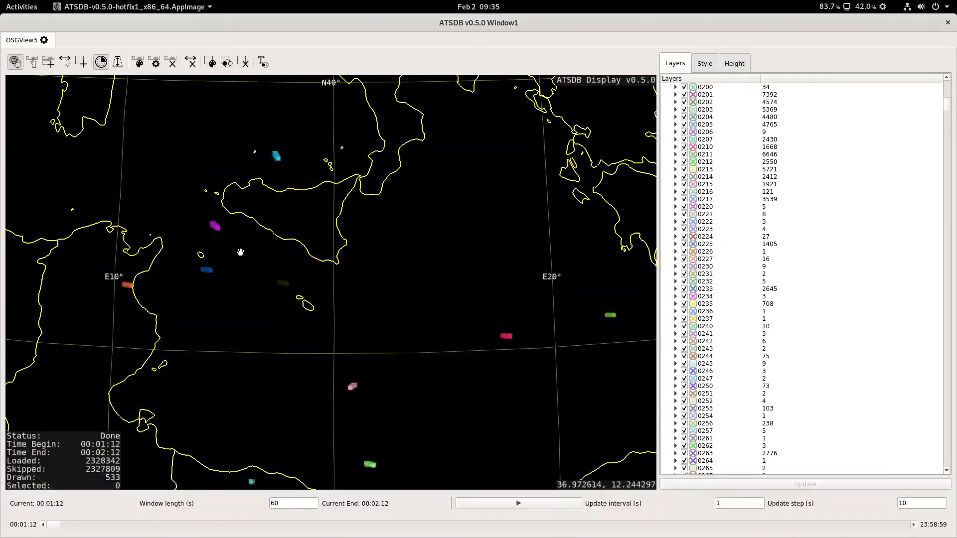
drag(659, 269, 827, 273)
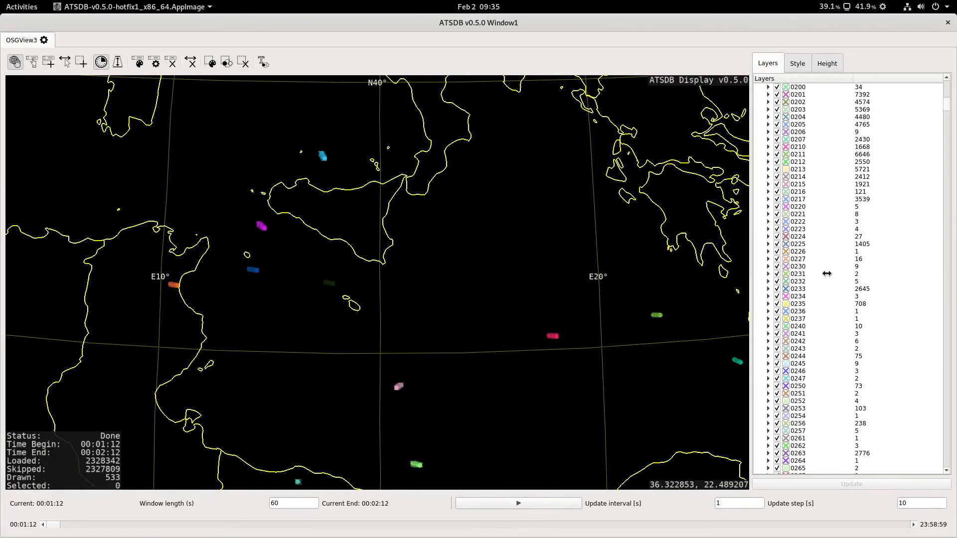
- Shift the filtered time window to begin at 00:47:31, and turn the time filter off
mouse_move(60, 529)
mouse_down()
mouse_move(684, 526)
mouse_move(85, 528)
mouse_up()
click(101, 61)
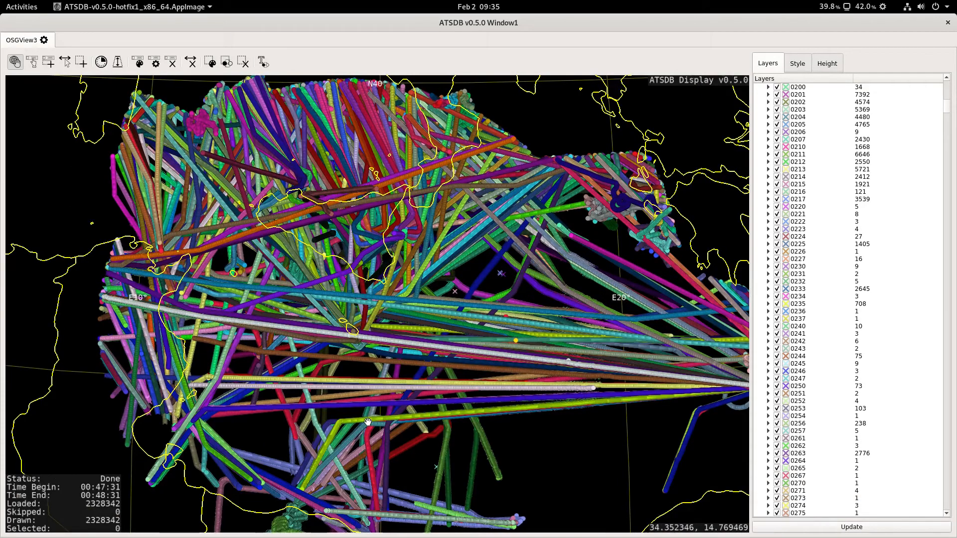
drag(375, 276, 358, 289)
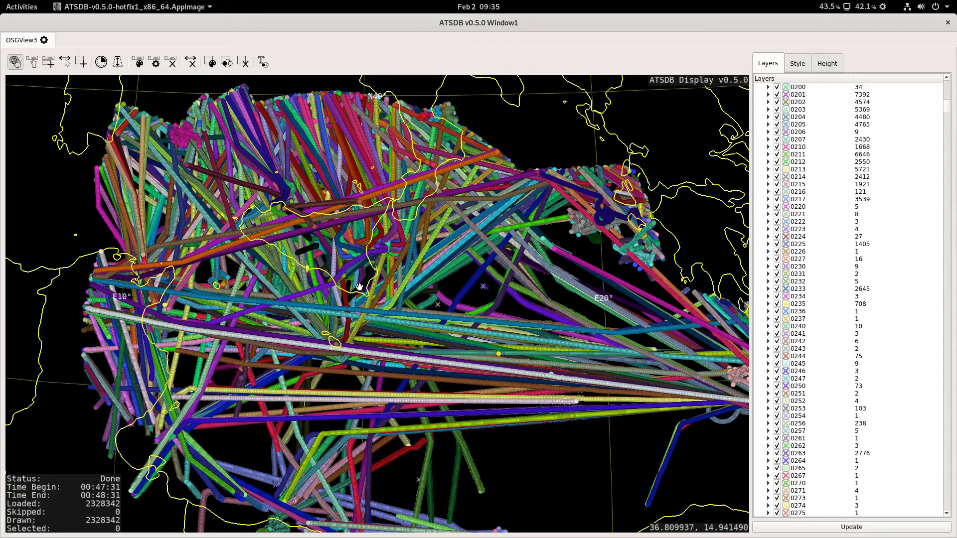
- Apply the Layer Color per ds_id style preset and redraw the map
click(799, 65)
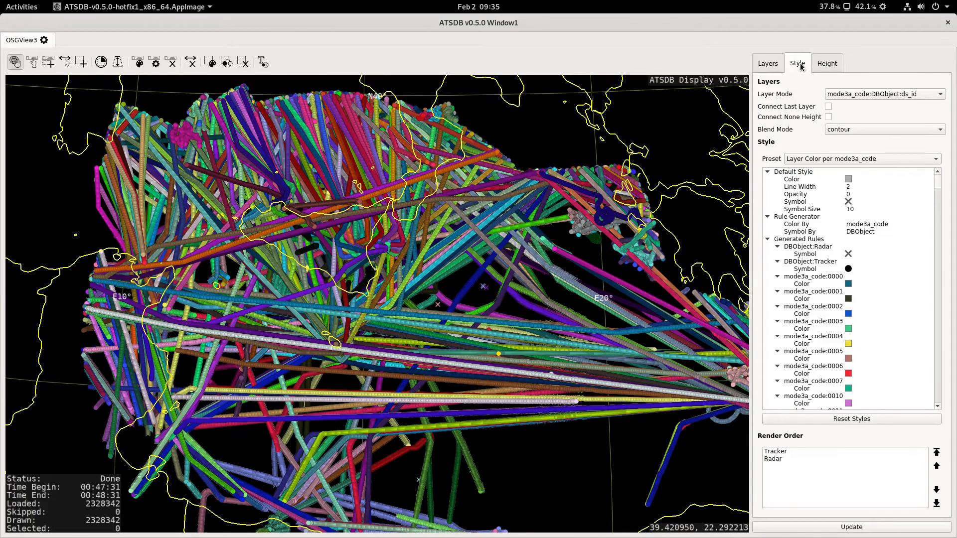
click(937, 160)
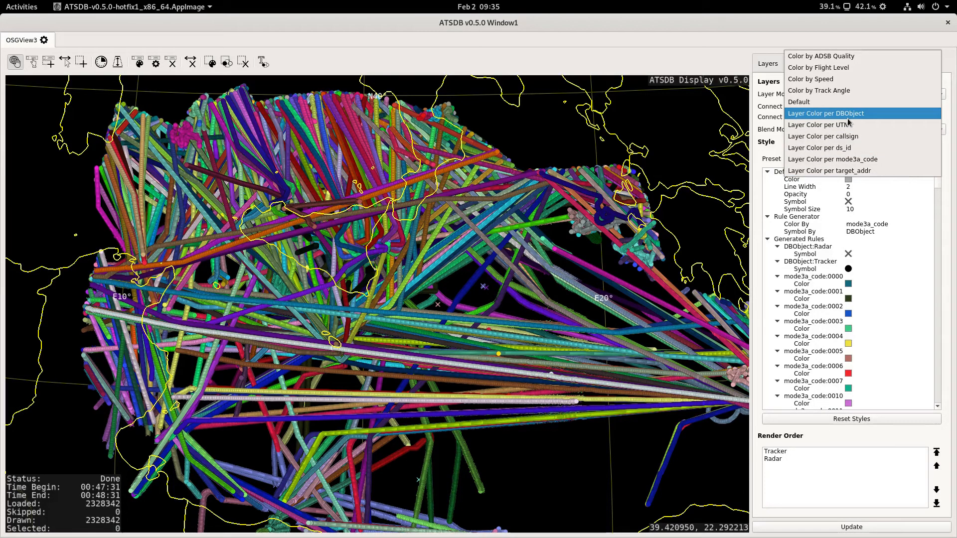
click(847, 147)
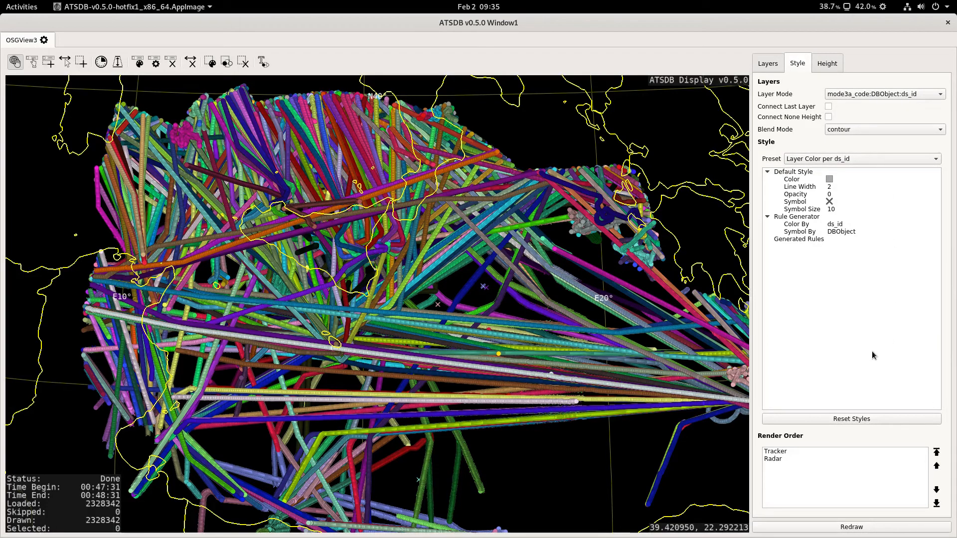
click(865, 530)
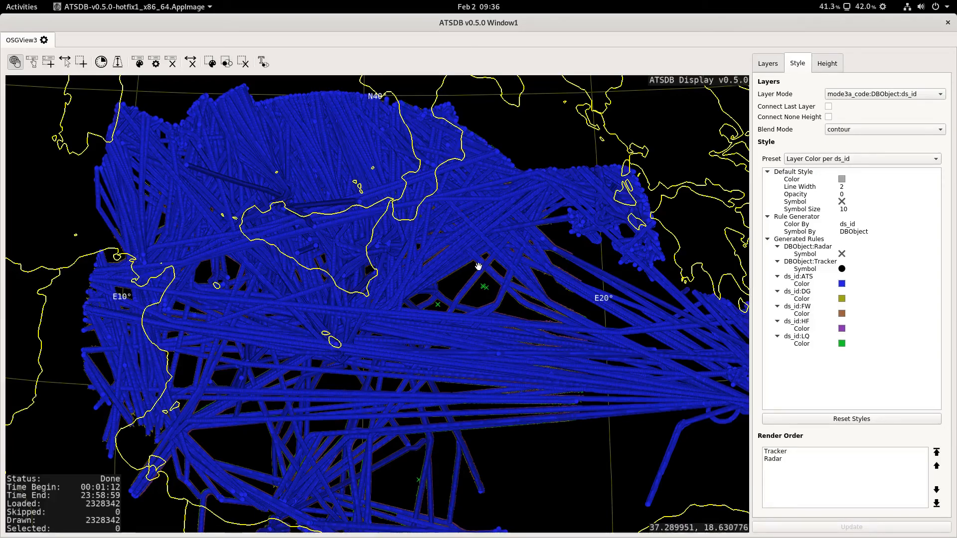
drag(382, 288, 387, 256)
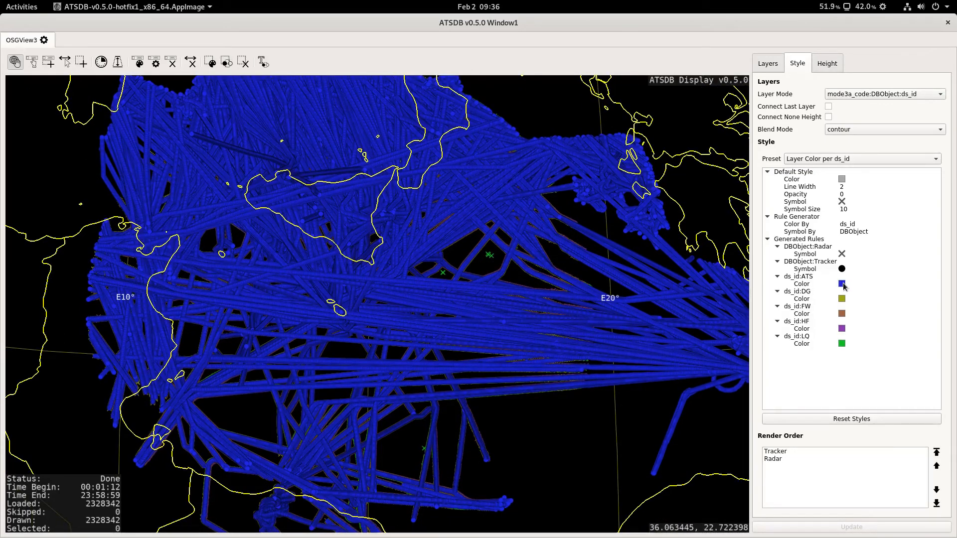
- Expand code 0112 in the layer tree down to the data sources of its Radar sublayer
click(774, 64)
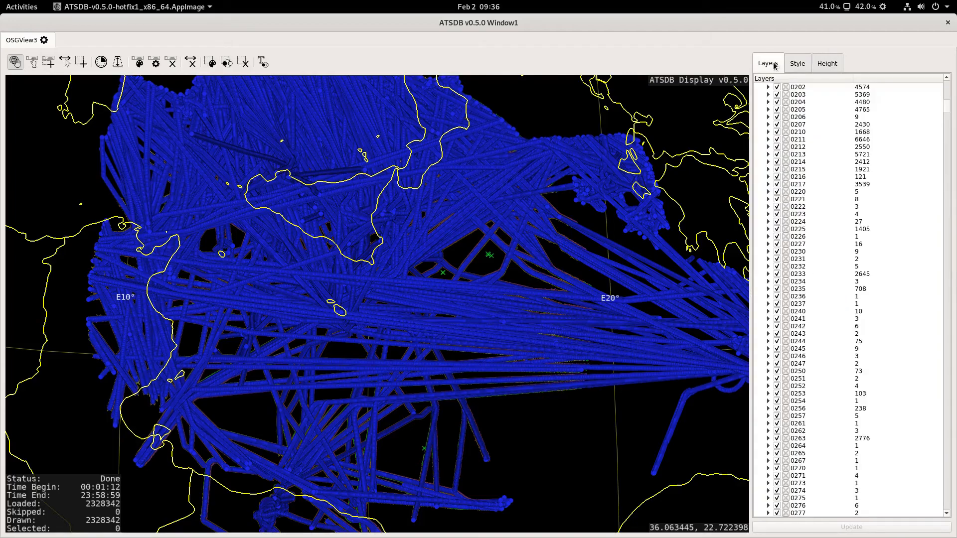
drag(947, 111, 952, 81)
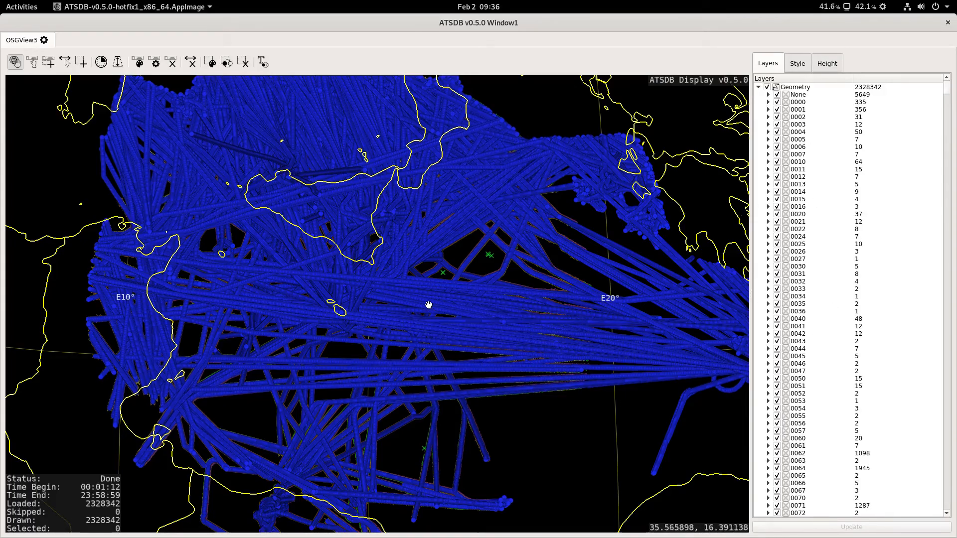
scroll(413, 299, up, 5)
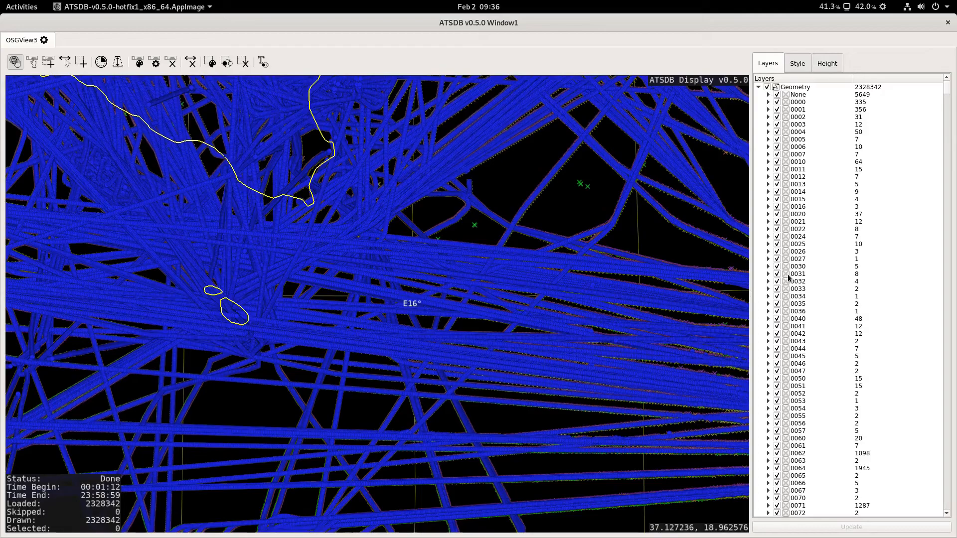
scroll(793, 279, down, 11)
click(768, 379)
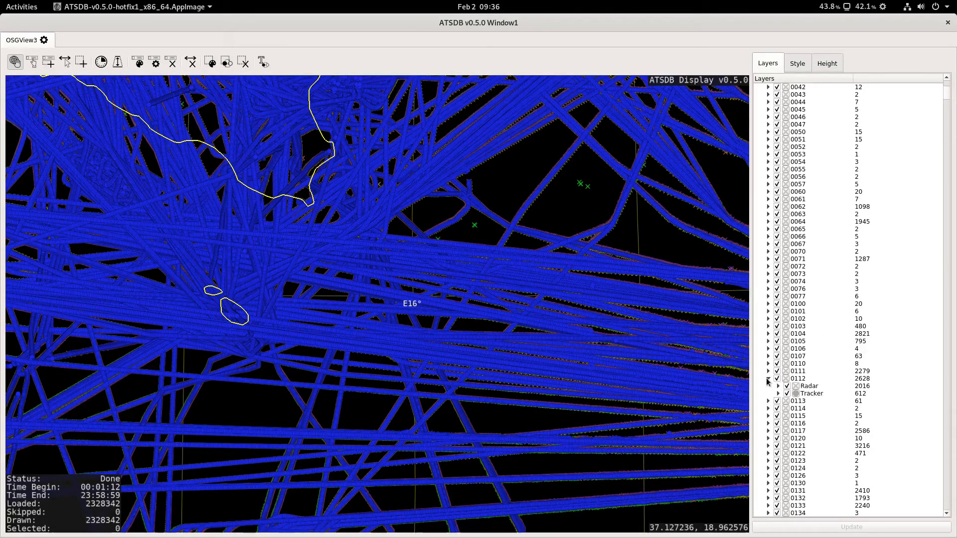
click(778, 386)
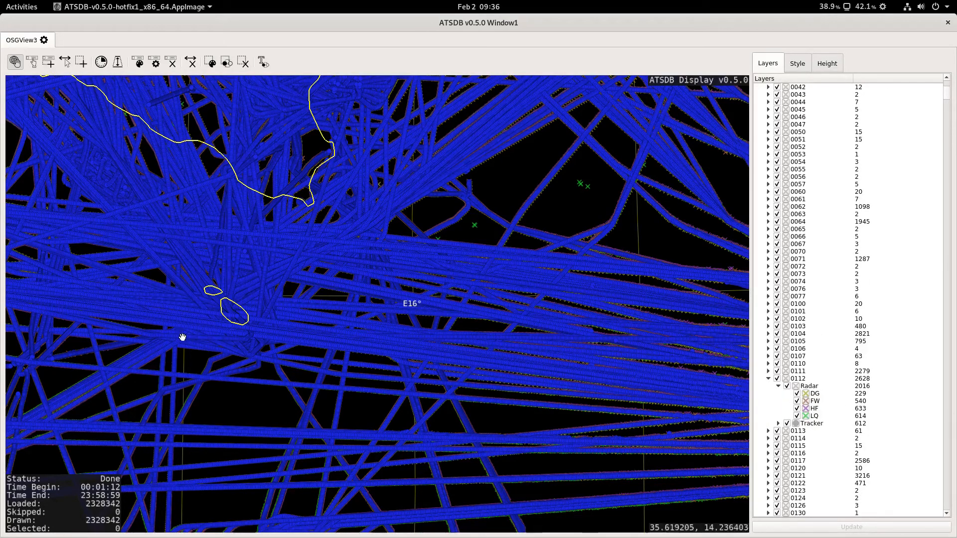
- Examine the ds_id-colored tracks around Malta up close and across the whole Sicily region, and collapse code 0112
drag(181, 335, 304, 227)
scroll(304, 226, up, 10)
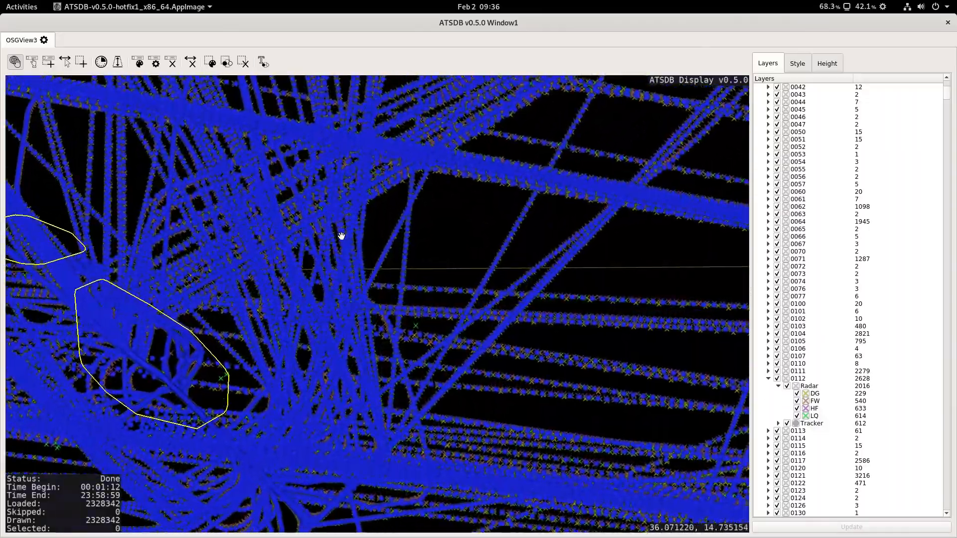
scroll(341, 236, up, 5)
drag(245, 283, 382, 202)
scroll(397, 208, up, 3)
drag(329, 177, 418, 369)
scroll(376, 349, down, 10)
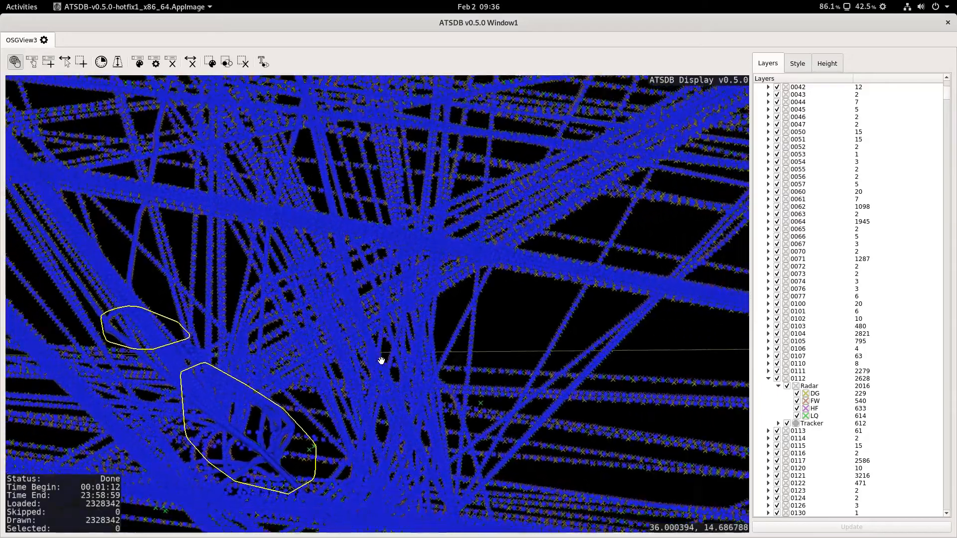
scroll(384, 369, down, 6)
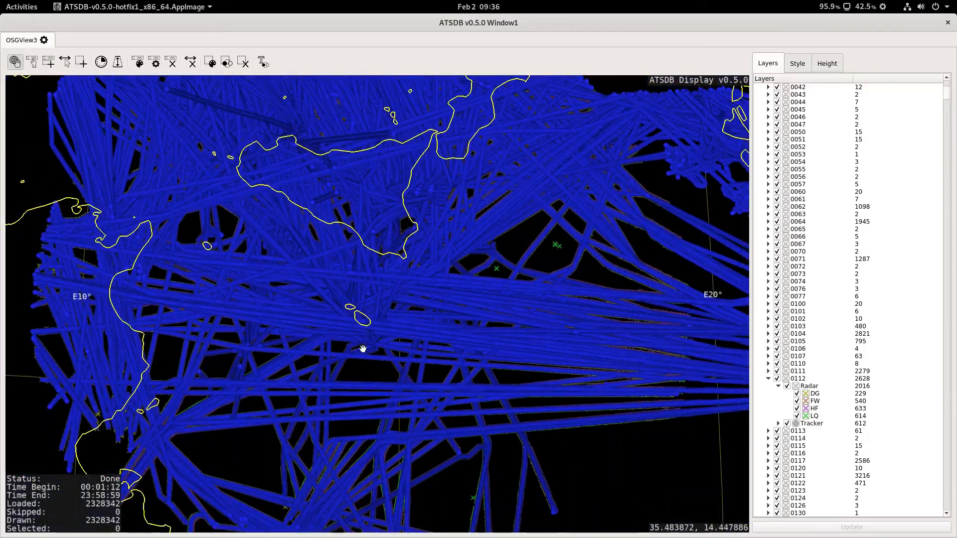
drag(381, 283, 382, 336)
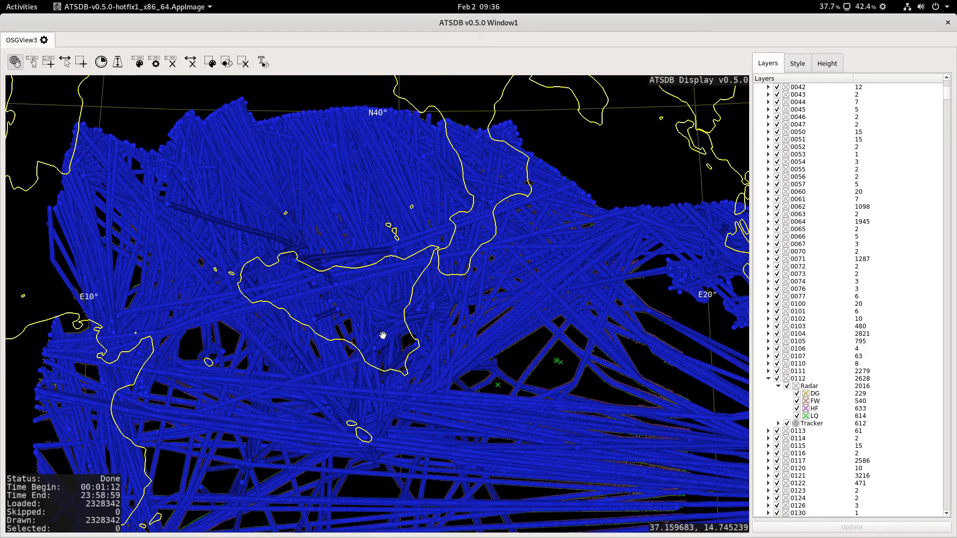
click(768, 379)
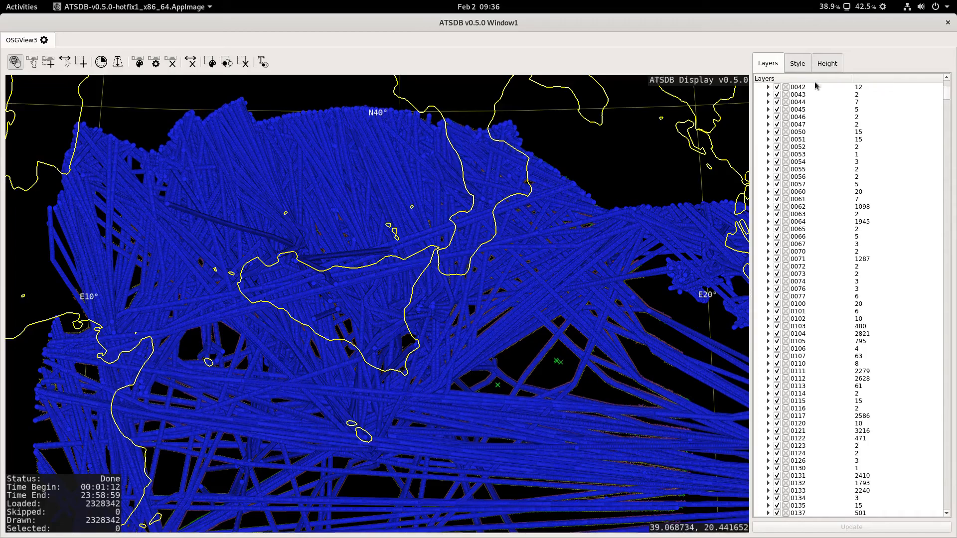
- Change the layer mode to DBObject:ds_id and update the map
click(797, 64)
click(934, 98)
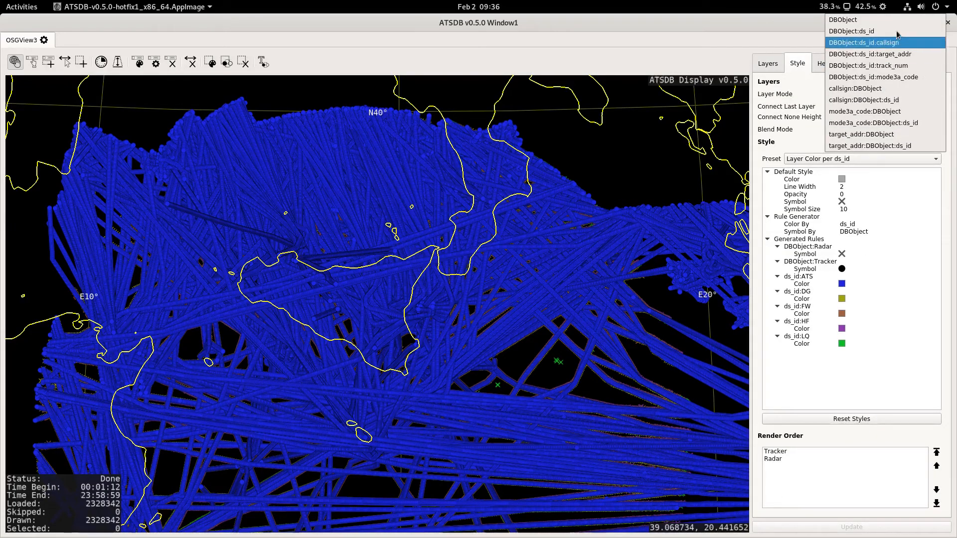
click(861, 32)
click(869, 527)
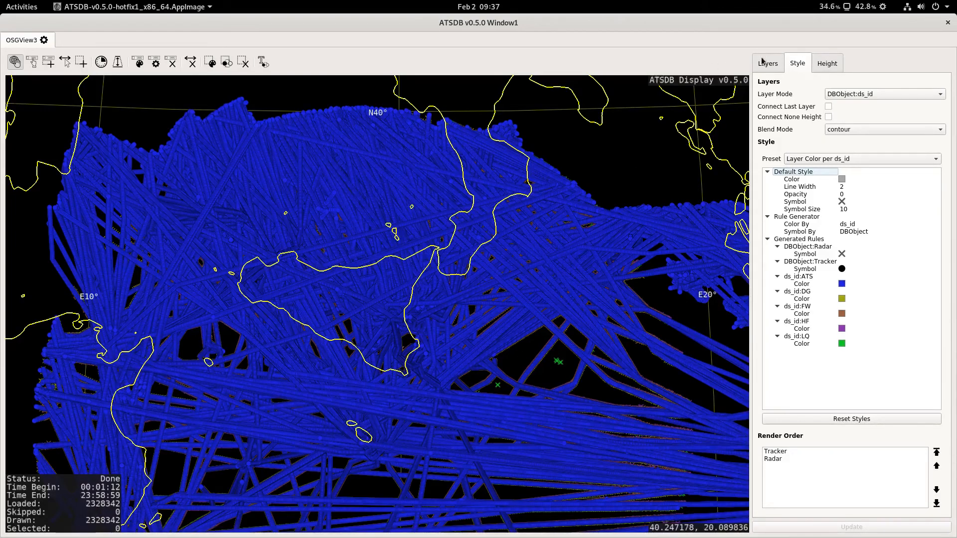
- Expand the Radar and Tracker layers and hide all their data sources: ATS, HF, FW, DG and LQ
click(764, 62)
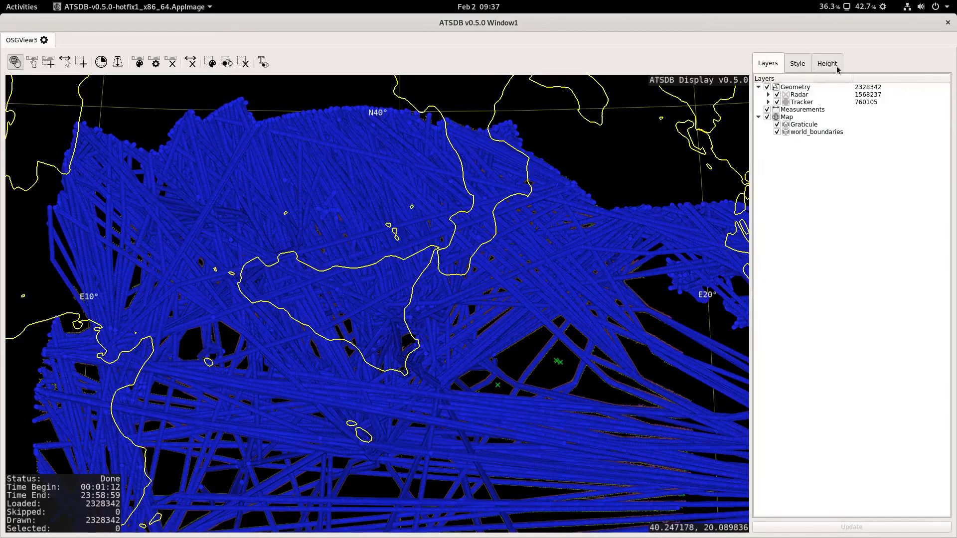
click(768, 95)
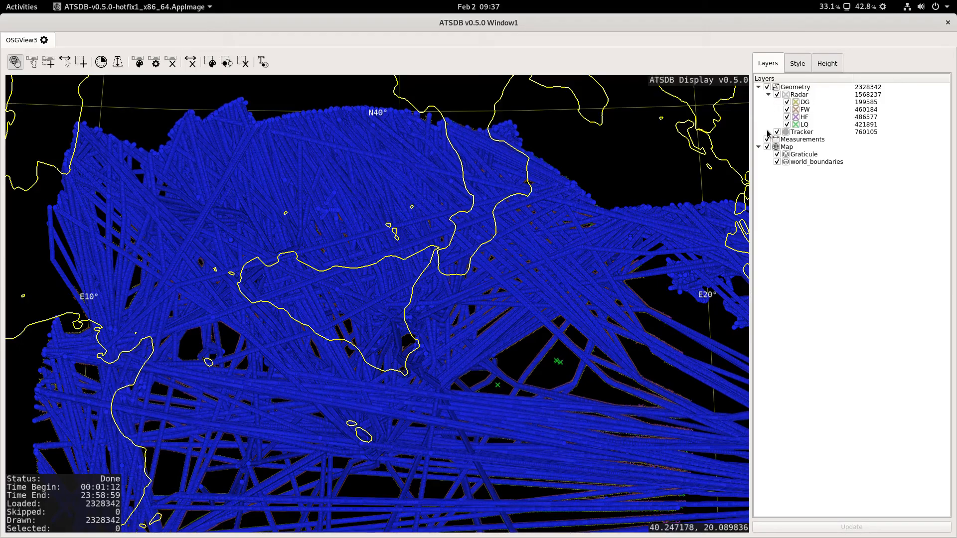
click(768, 132)
click(787, 140)
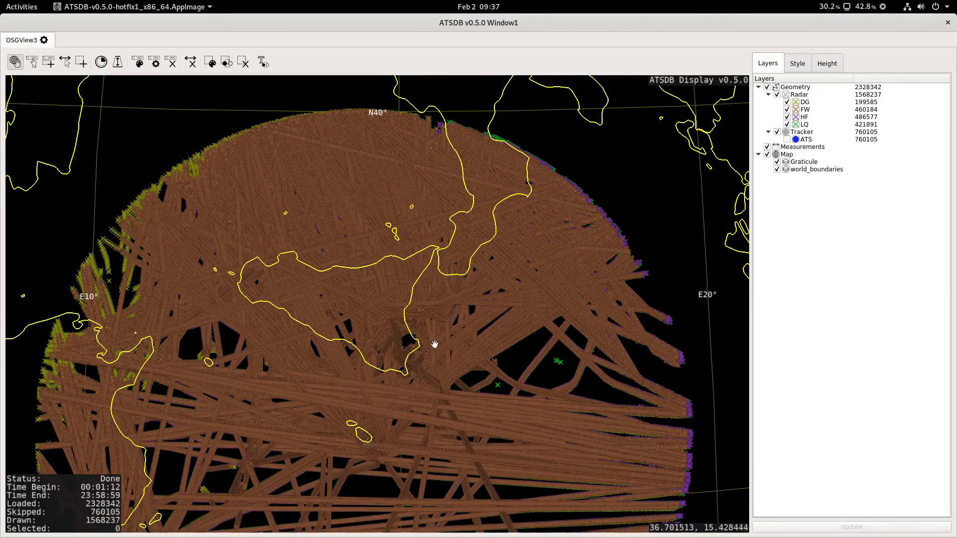
drag(357, 209, 460, 263)
click(787, 117)
click(787, 110)
click(787, 103)
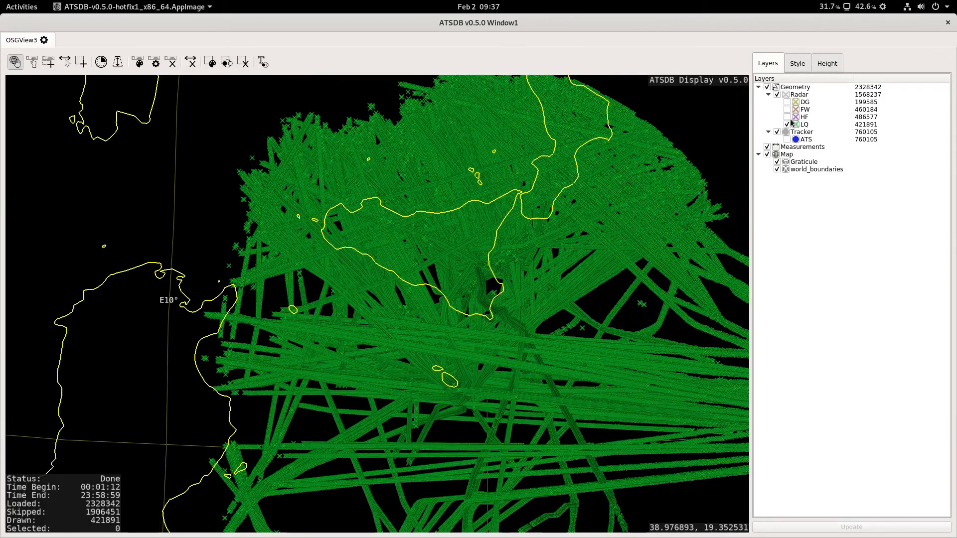
click(787, 124)
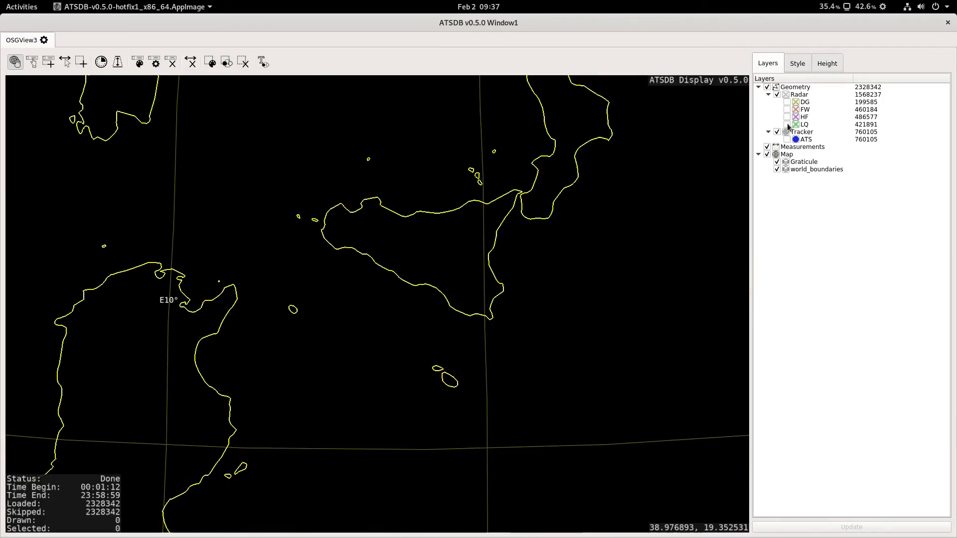
- Move Radar above Tracker in the render order
click(796, 69)
click(817, 459)
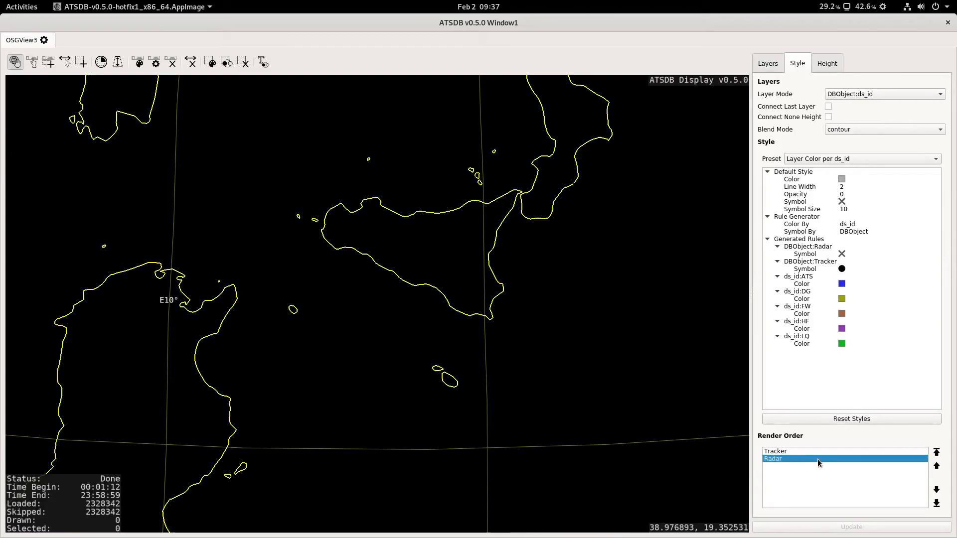
click(936, 467)
- Show the ATS tracker layer again, add the LQ radar layer over it, and compare their coverage
click(775, 70)
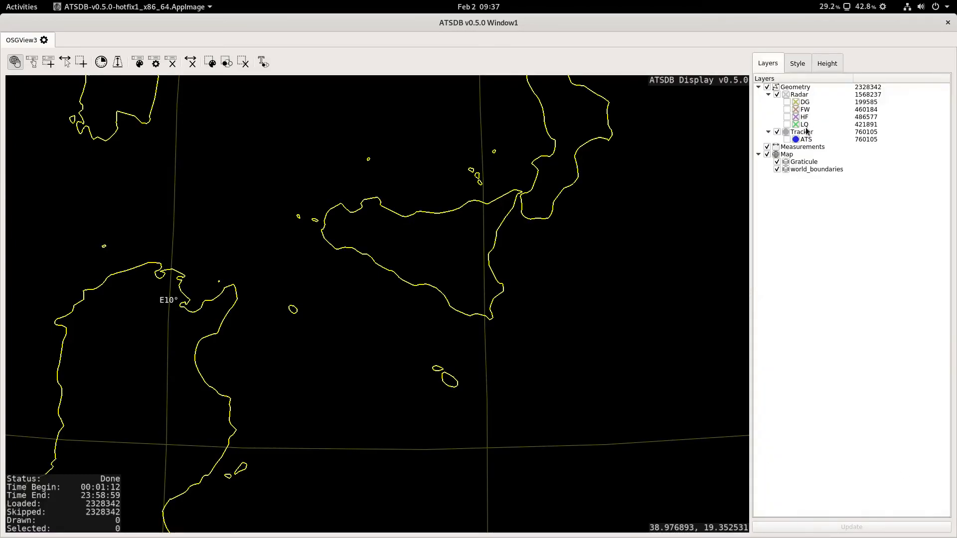
click(787, 140)
drag(667, 263, 493, 364)
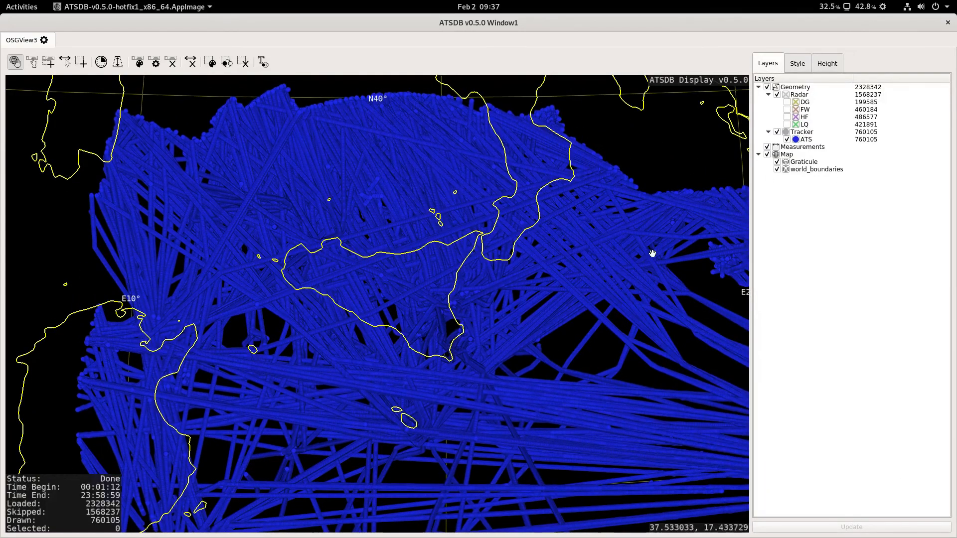
click(787, 124)
scroll(444, 335, down, 4)
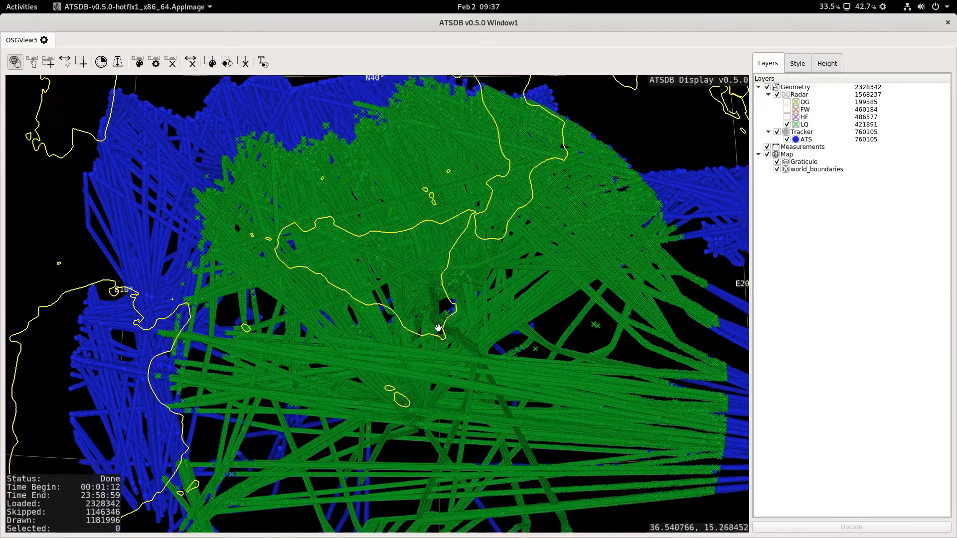
scroll(438, 296, up, 3)
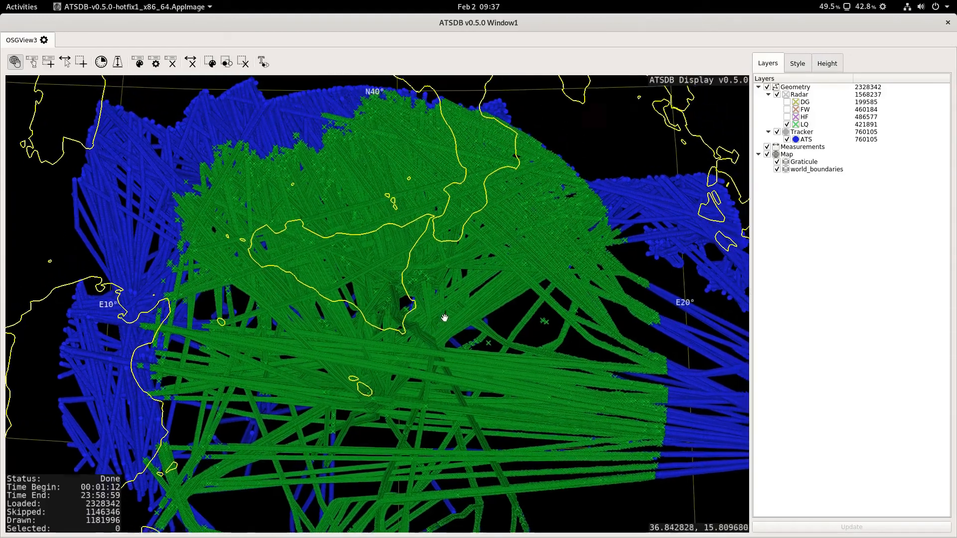
drag(445, 318, 442, 324)
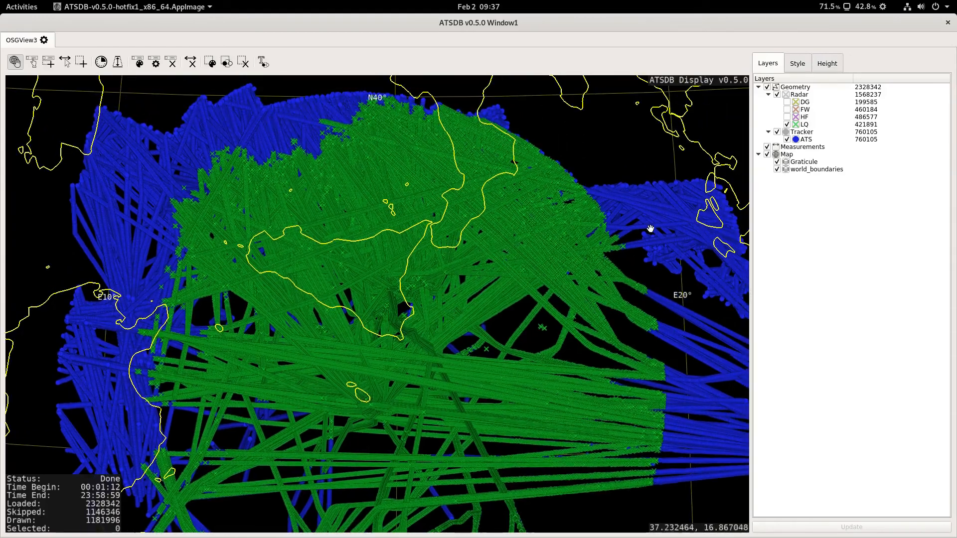
- Show the HF radar layer too, and inspect the overlapping HF, LQ and ATS plots southwest of Sicily
click(787, 117)
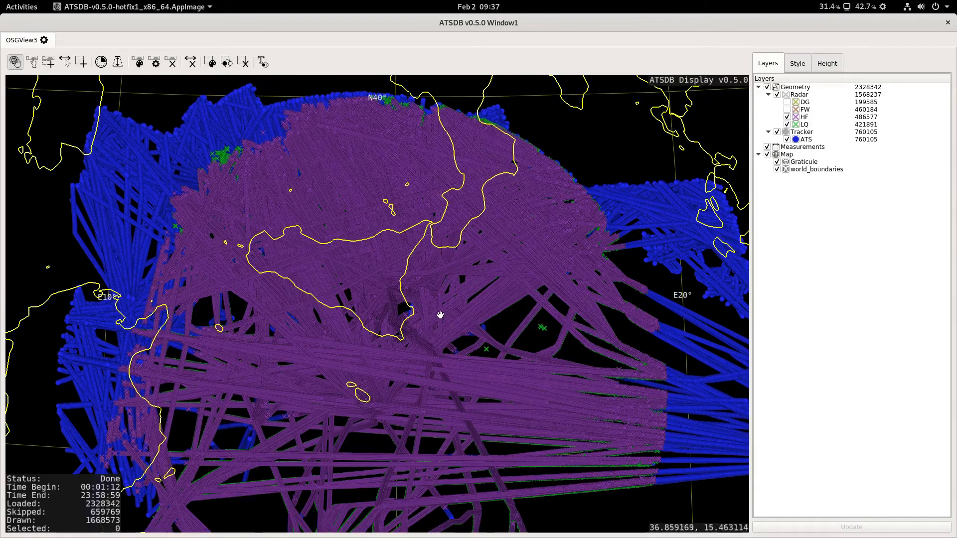
drag(277, 268, 339, 208)
scroll(438, 263, up, 6)
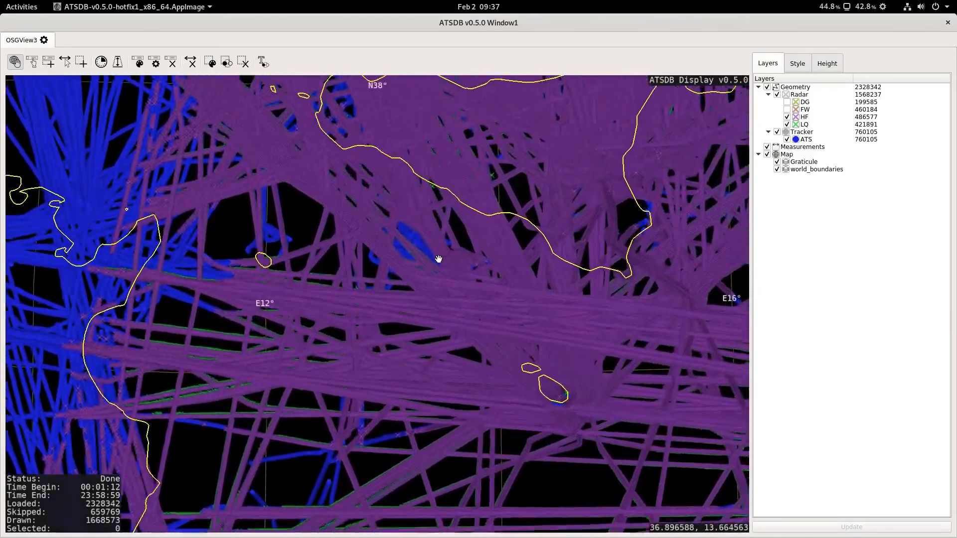
scroll(331, 288, up, 4)
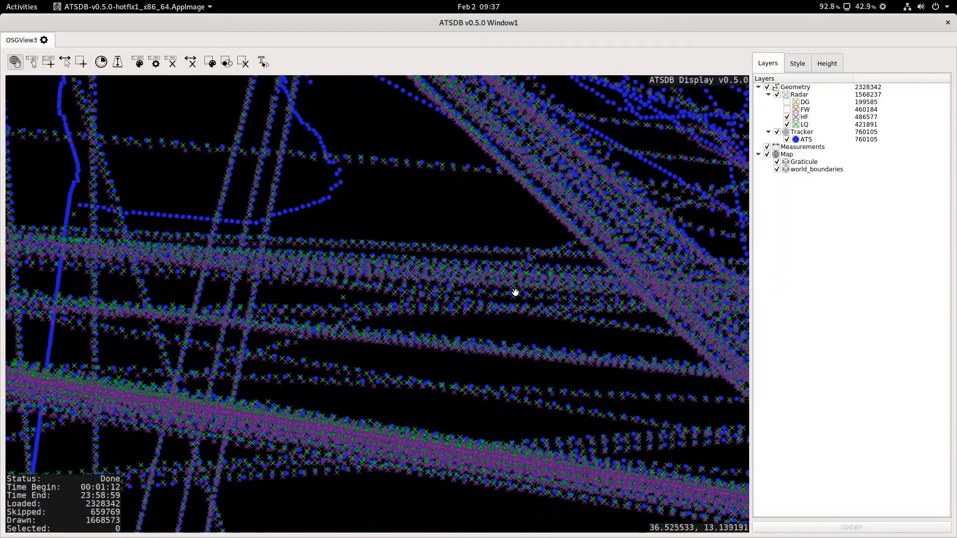
scroll(384, 289, down, 3)
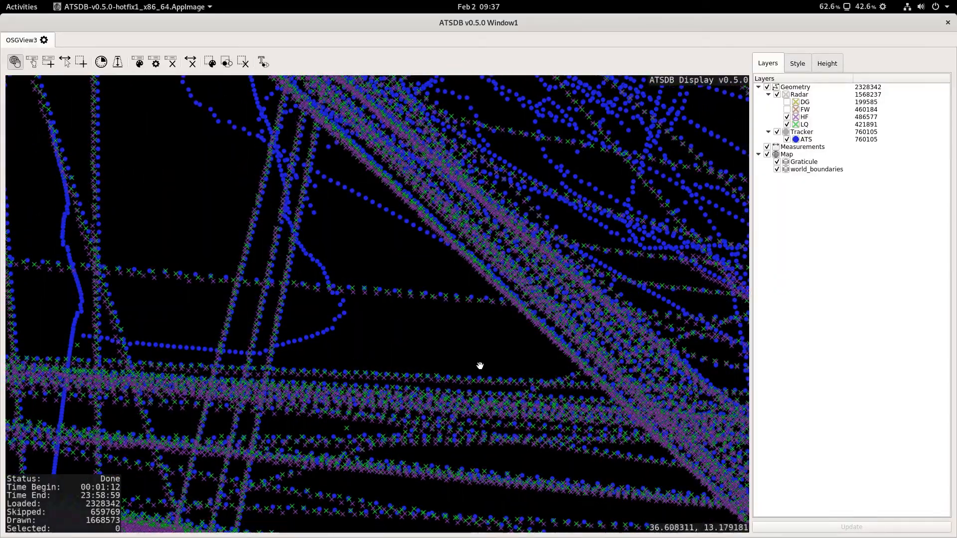
scroll(478, 363, down, 5)
scroll(479, 386, down, 8)
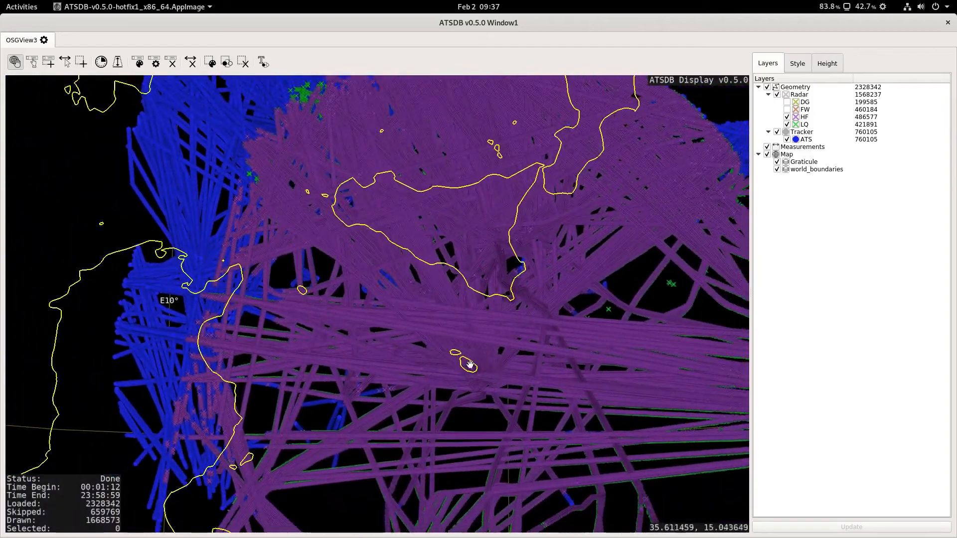
- Review the available style presets and choose Color by Flight Level for the map layers
scroll(374, 269, down, 1)
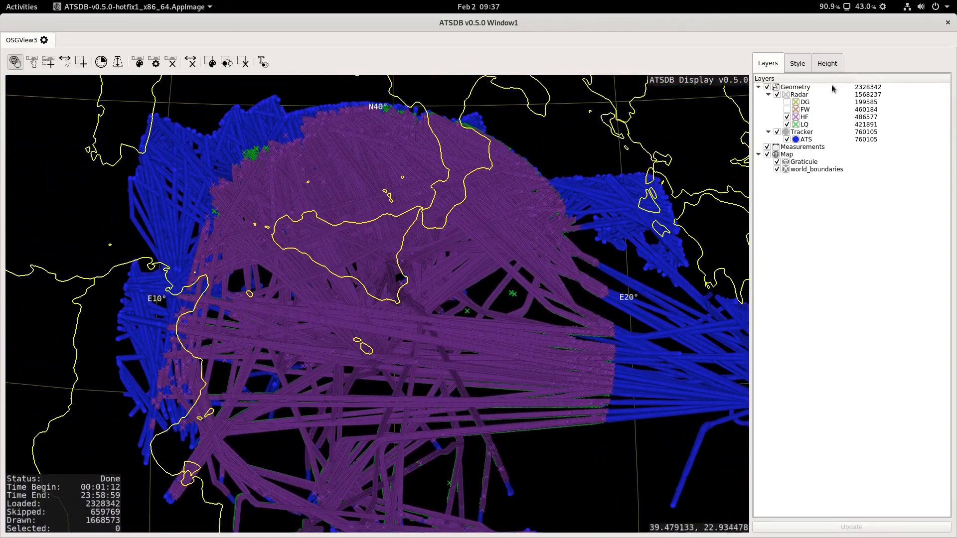
click(798, 63)
click(926, 160)
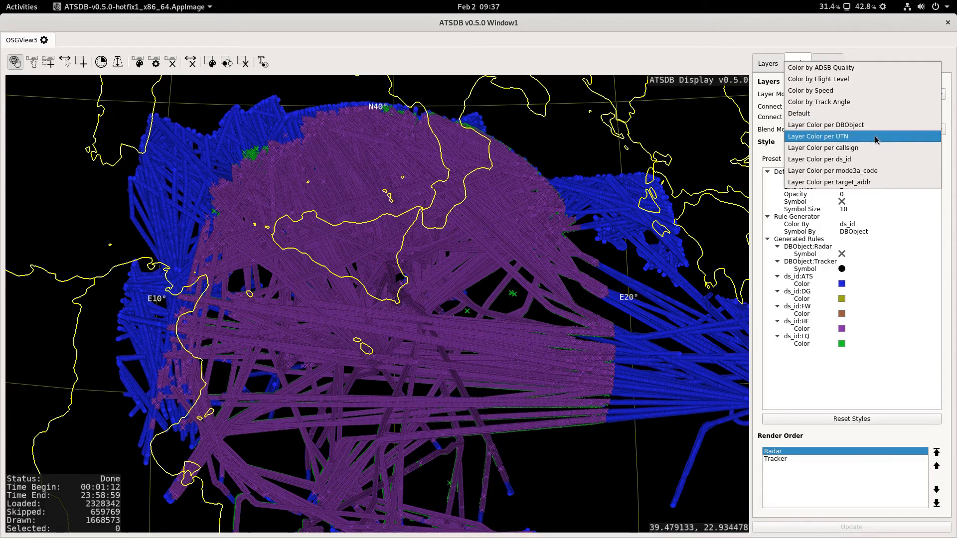
click(760, 54)
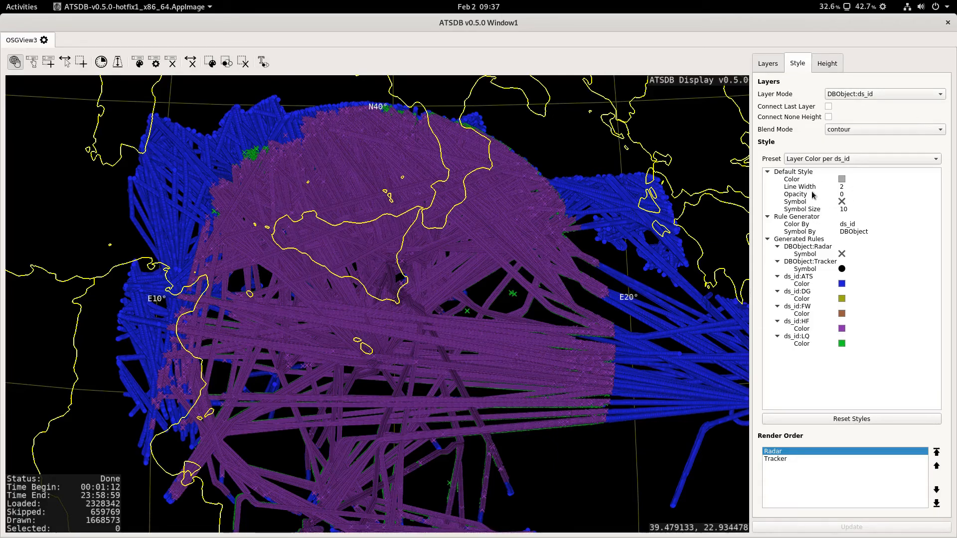
drag(519, 306, 466, 299)
click(920, 158)
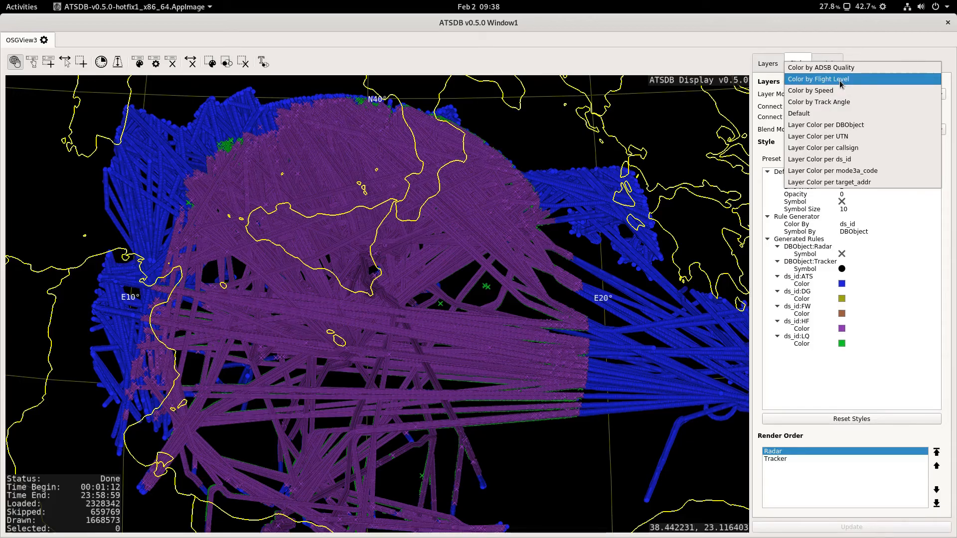
click(841, 81)
- Exclude Radar from the database objects, reload only the Tracker data, and return to the maximized map window
drag(660, 18, 660, 39)
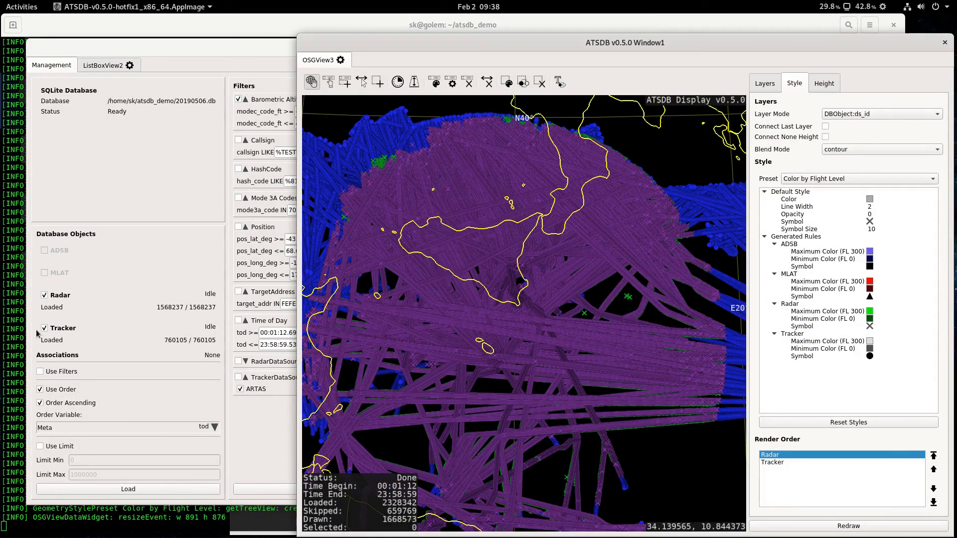
click(44, 296)
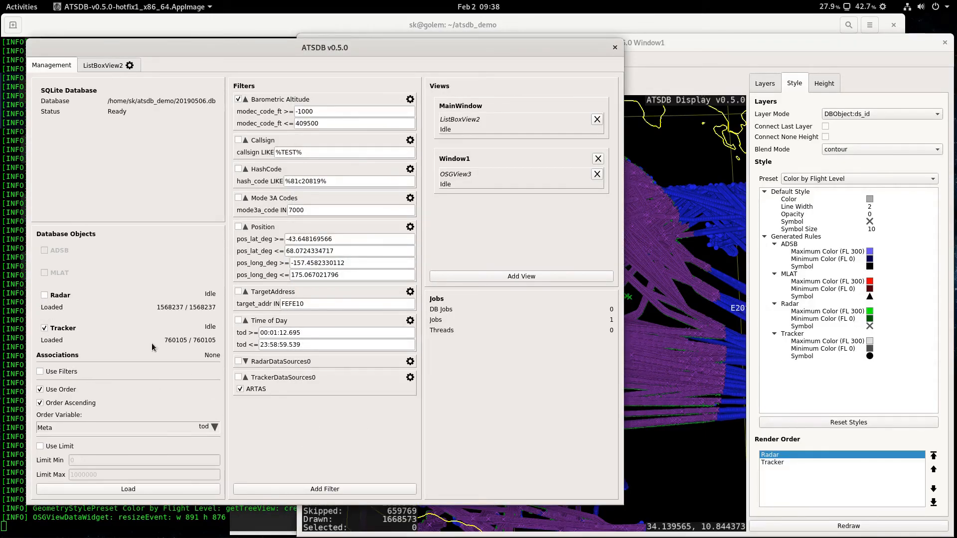
click(165, 490)
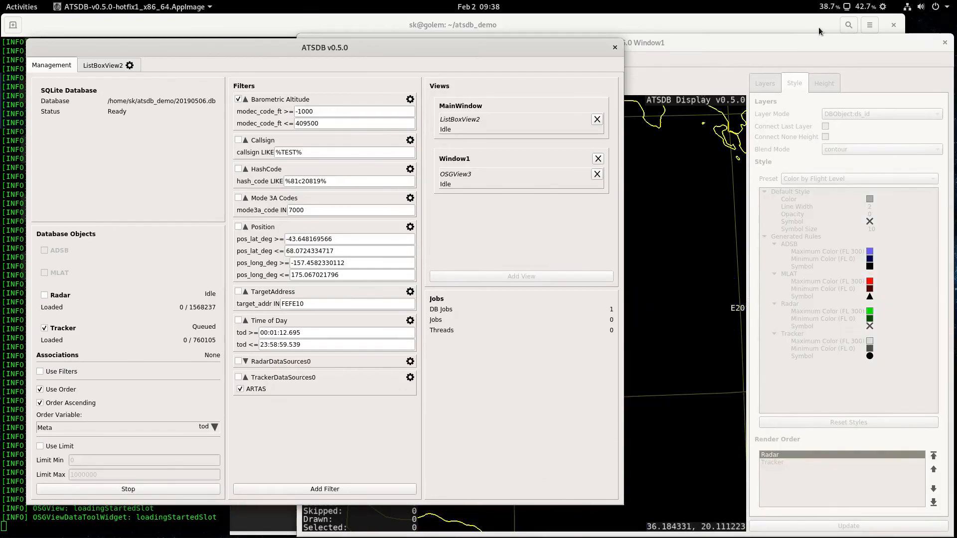
click(800, 43)
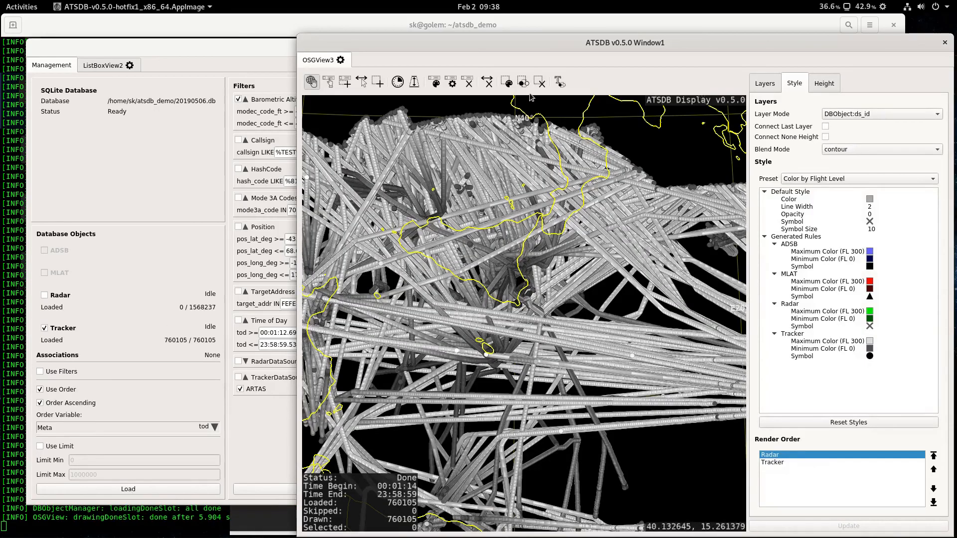
double_click(558, 45)
- Set the blend mode of the map layers to src-over
drag(394, 408, 406, 360)
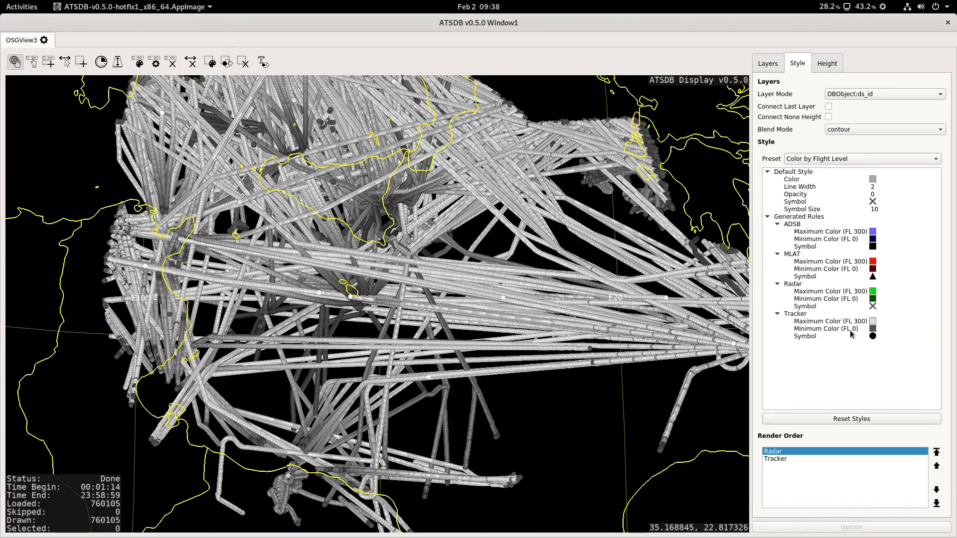
drag(383, 305, 396, 325)
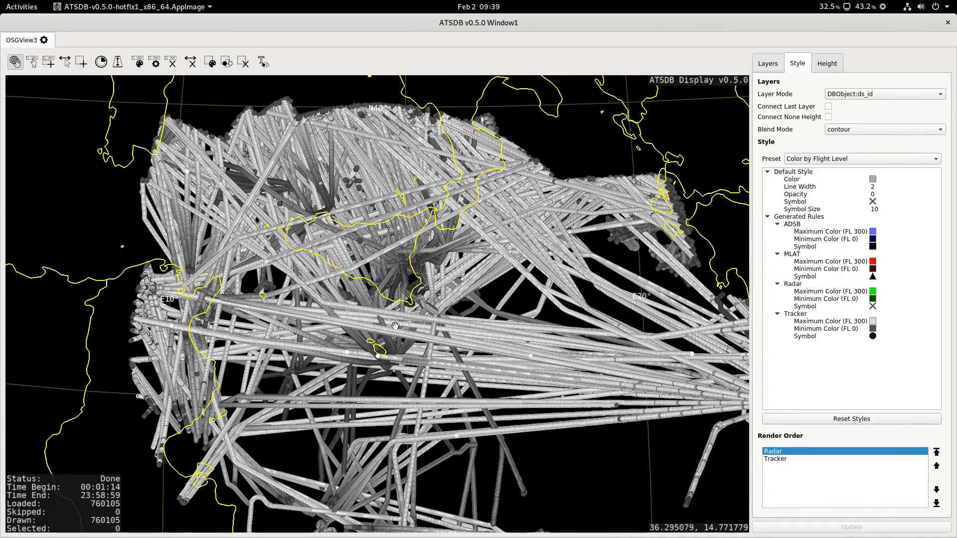
click(892, 129)
click(868, 140)
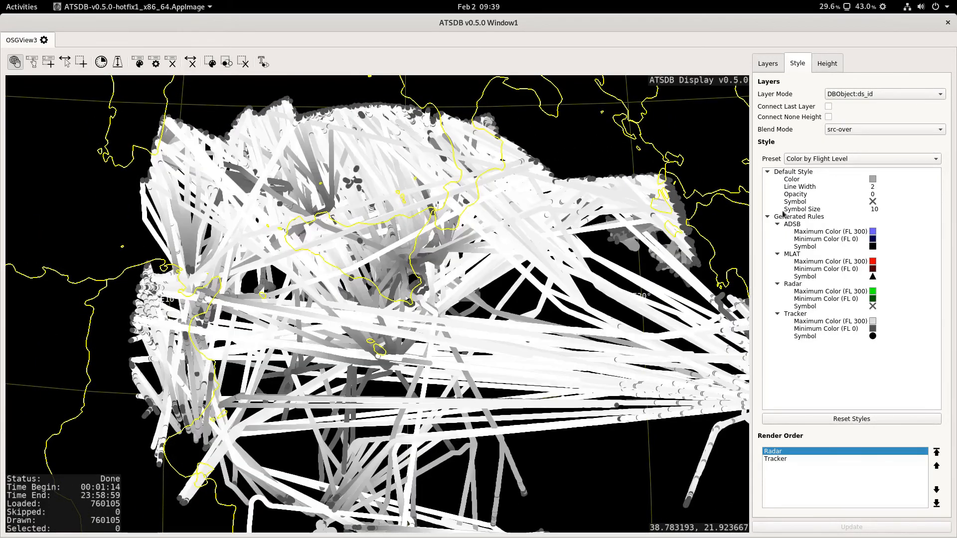
- Examine the flight-level shading of the tracks between Malta and western Sicily
scroll(396, 311, up, 6)
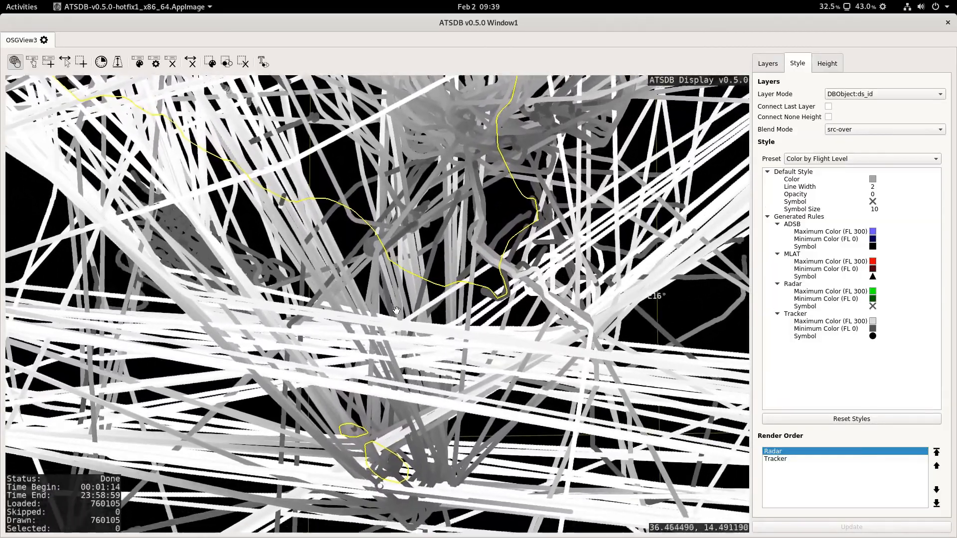
drag(397, 311, 399, 202)
scroll(451, 321, up, 2)
drag(471, 339, 285, 349)
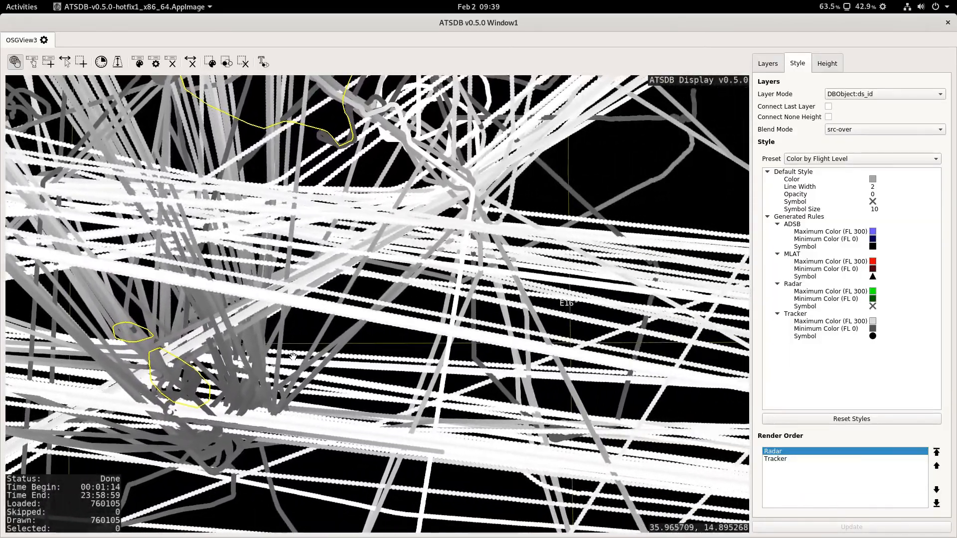
drag(483, 151, 365, 415)
drag(476, 228, 492, 434)
drag(259, 282, 413, 297)
drag(361, 385, 501, 296)
drag(380, 369, 460, 428)
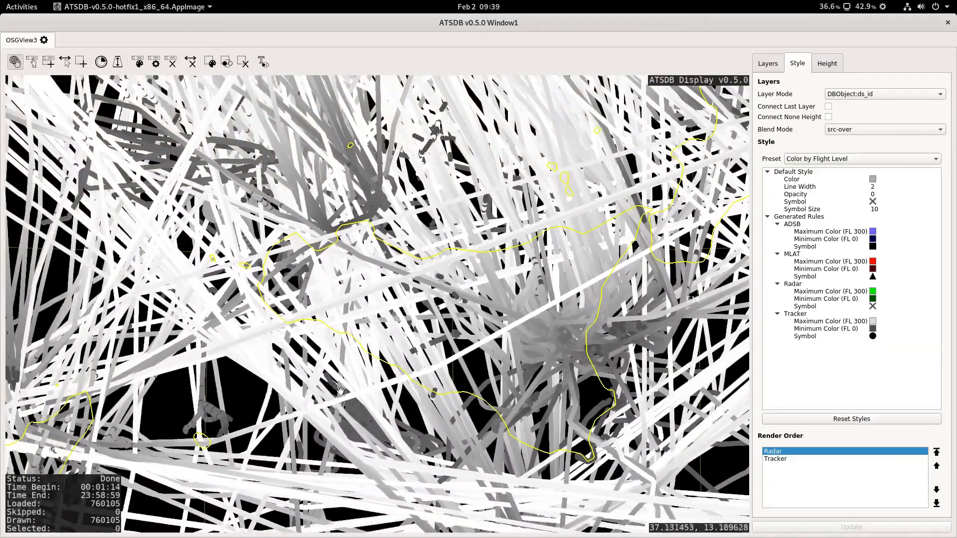
- Examine the individual tracker plots over Sicily's east coast up close, then the shading across the whole island
drag(340, 391, 415, 377)
drag(369, 398, 402, 239)
drag(356, 360, 458, 386)
drag(483, 317, 242, 383)
drag(552, 295, 375, 331)
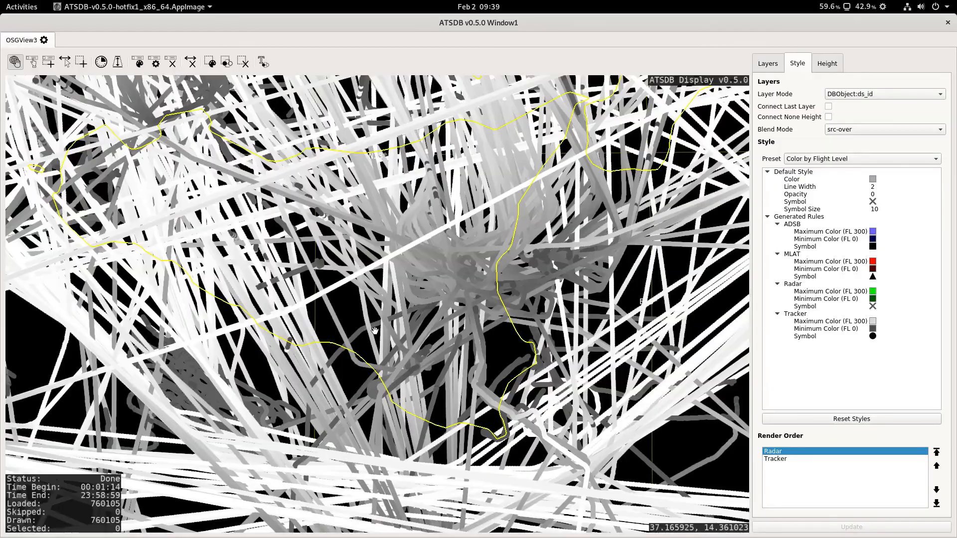
drag(544, 246, 342, 261)
scroll(479, 275, up, 5)
scroll(451, 274, up, 2)
drag(430, 276, 296, 266)
scroll(299, 268, up, 6)
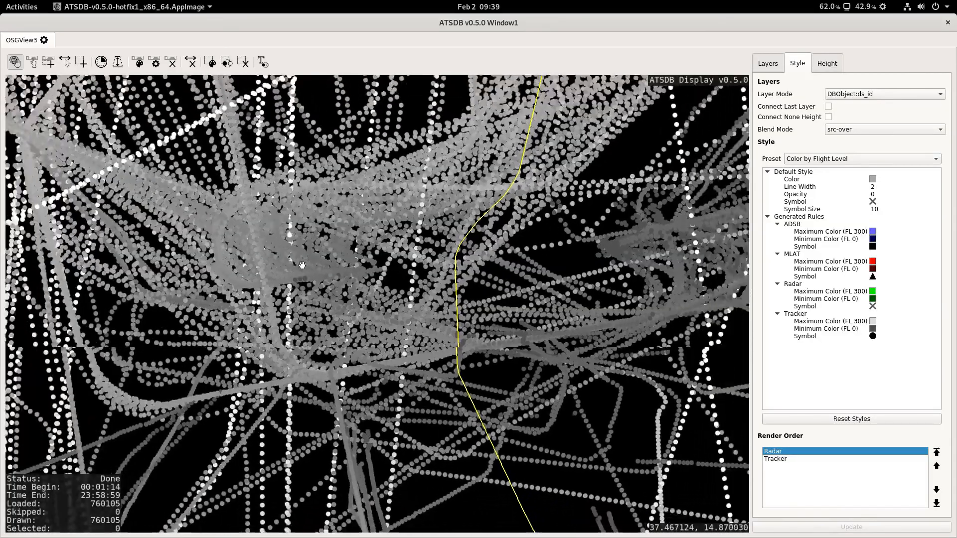
scroll(306, 271, up, 4)
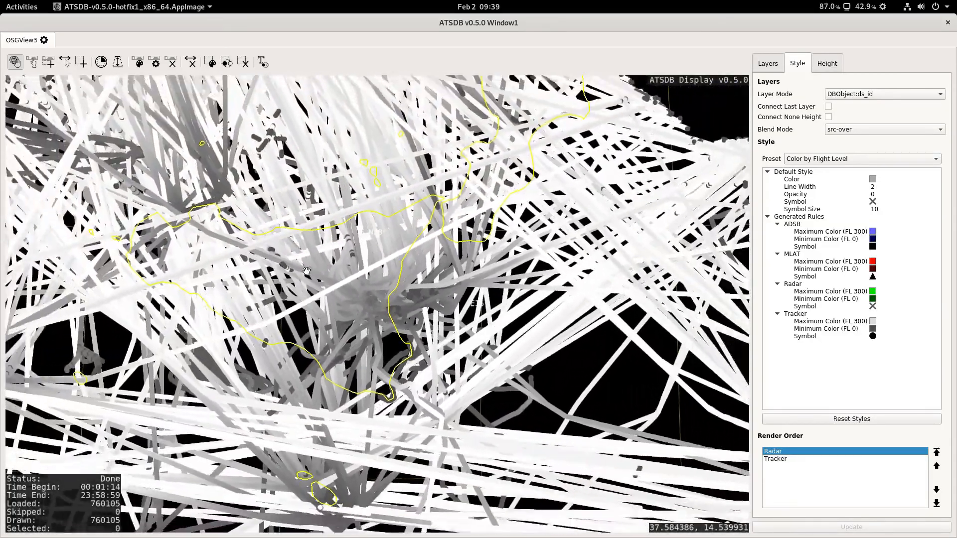
drag(307, 272, 393, 238)
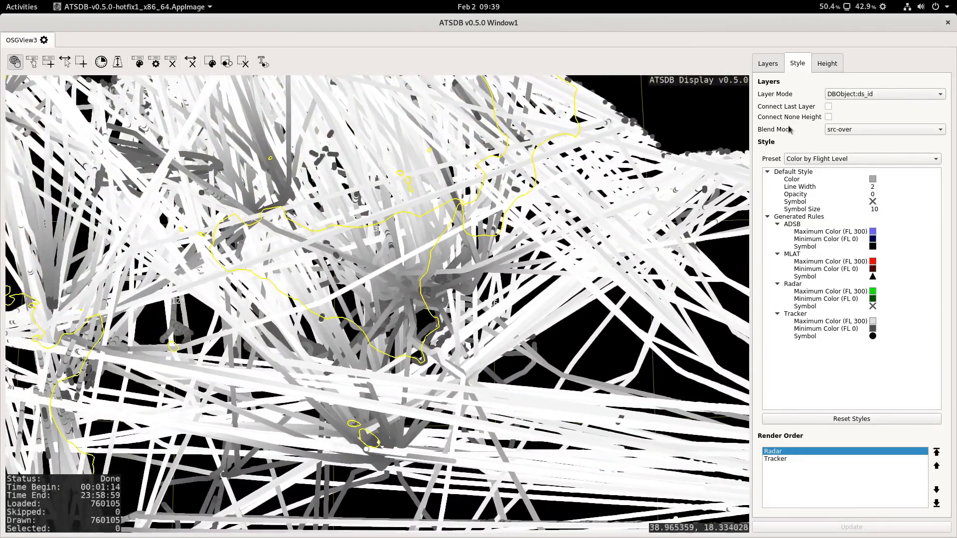
- Set the layer mode to DBObject:ds_id:track_num with Connect Last Layer enabled, and redraw the map
click(939, 94)
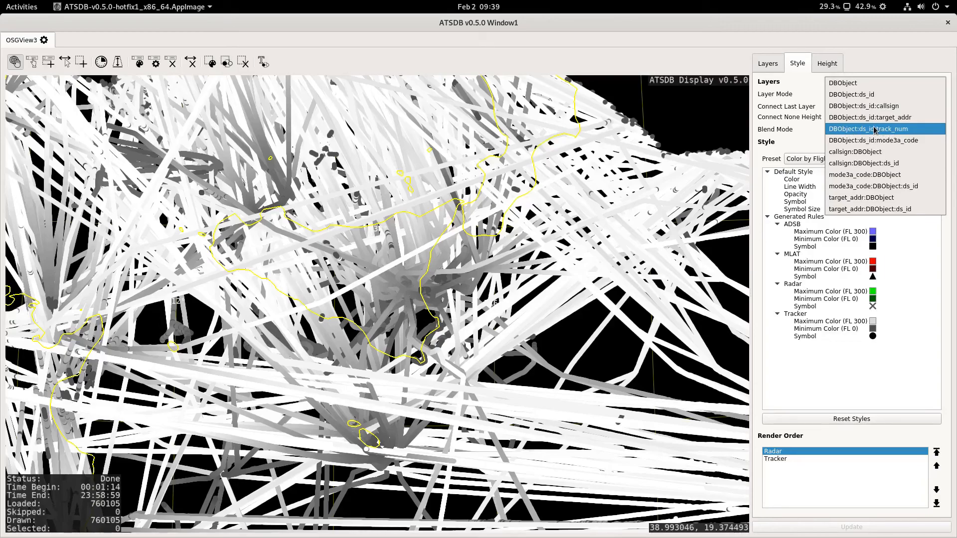
click(909, 129)
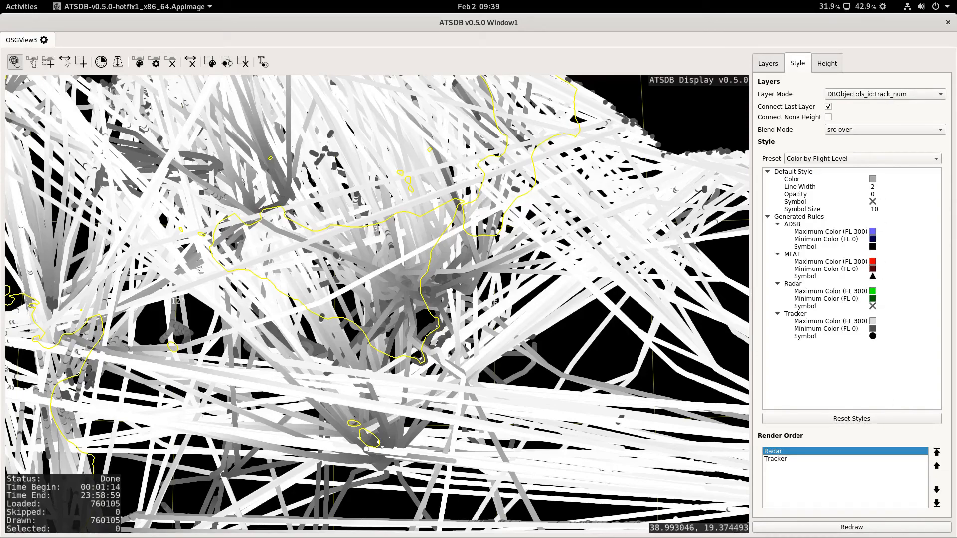
click(876, 531)
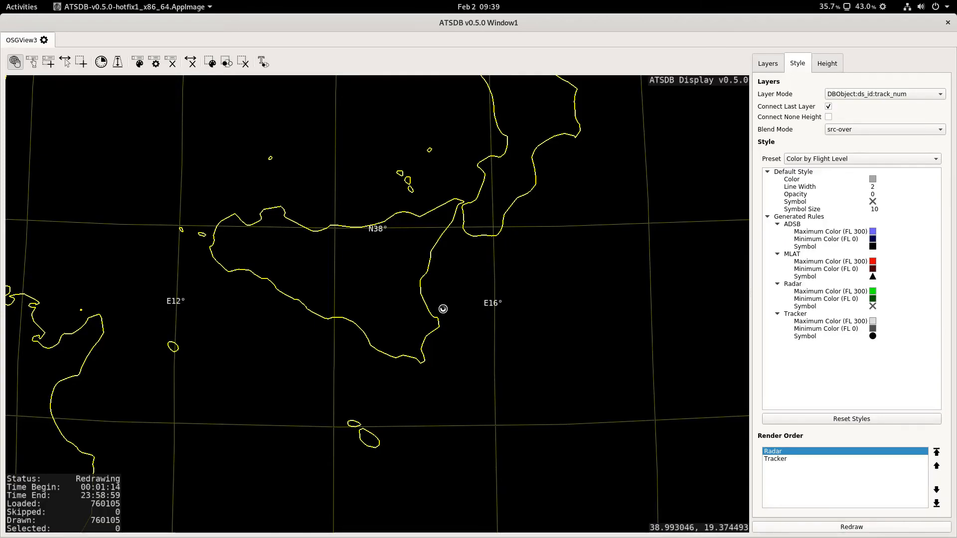
- Inspect the lines connecting the tracker plots along Sicily's east coast
scroll(350, 278, up, 2)
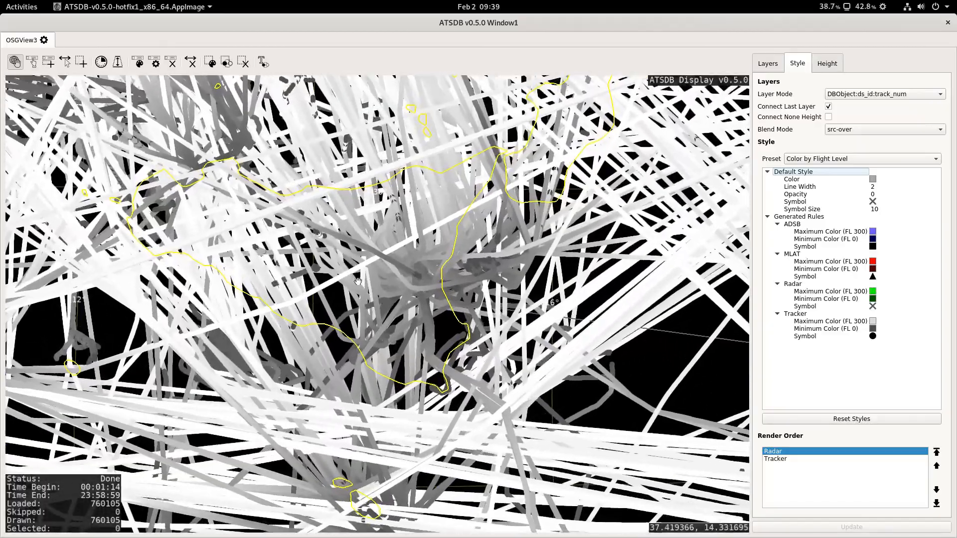
scroll(449, 298, up, 5)
scroll(449, 298, up, 5)
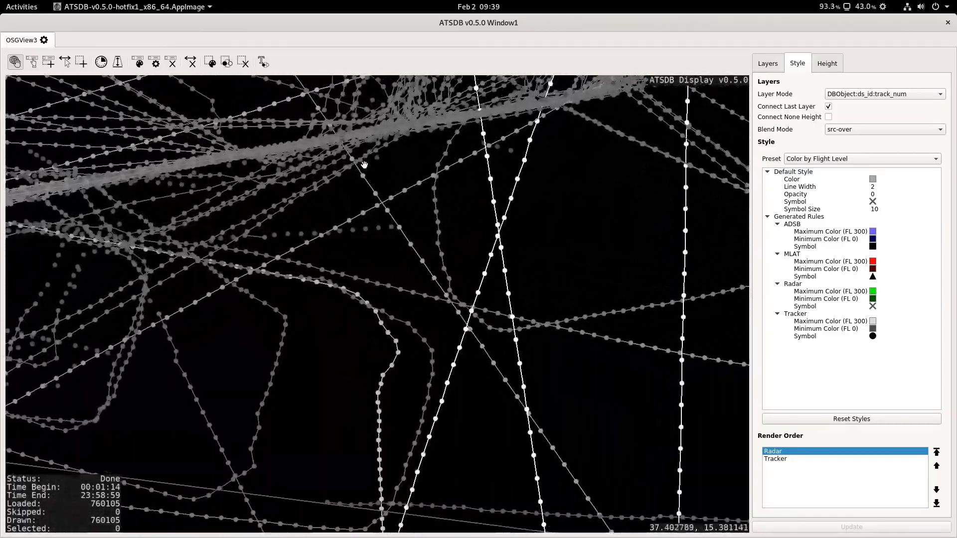
drag(365, 165, 444, 423)
drag(324, 140, 399, 359)
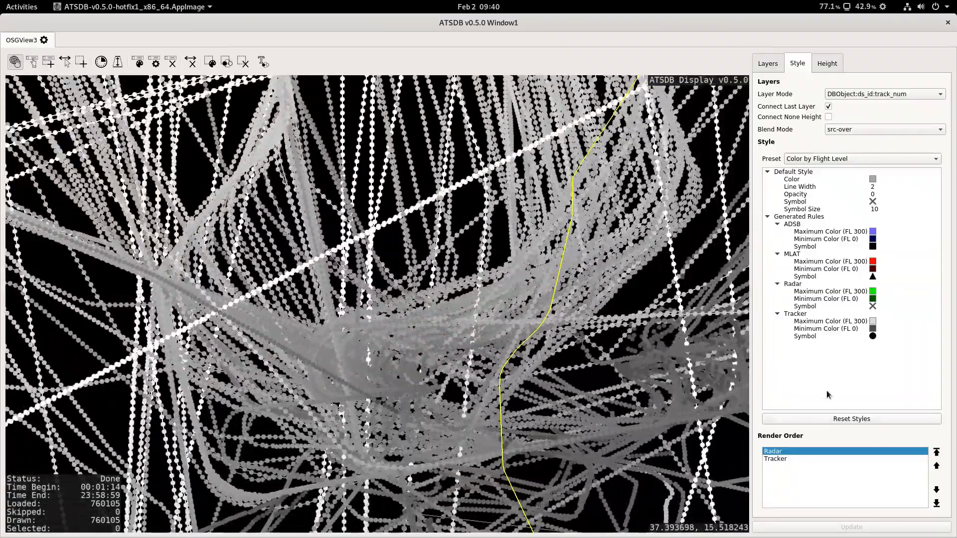
right_click(873, 321)
click(921, 377)
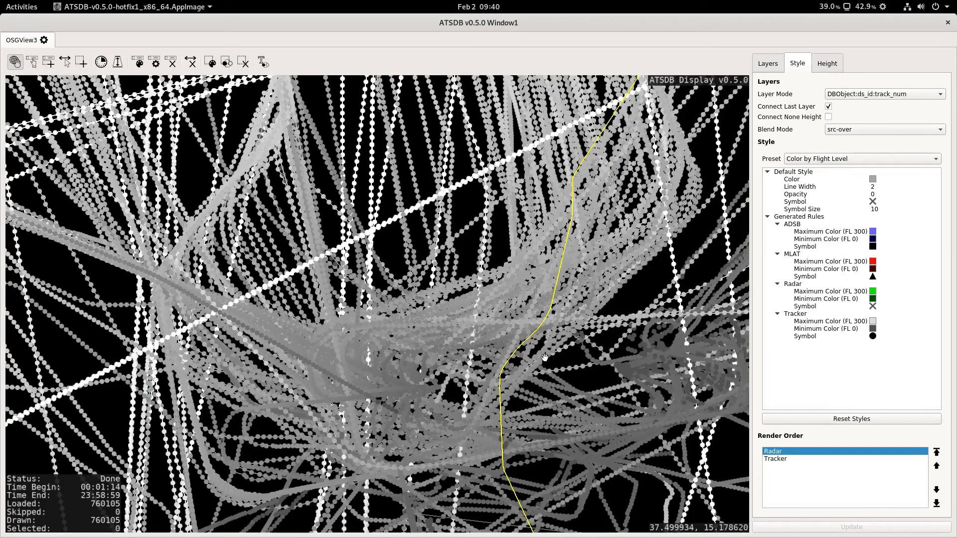
drag(496, 378, 430, 295)
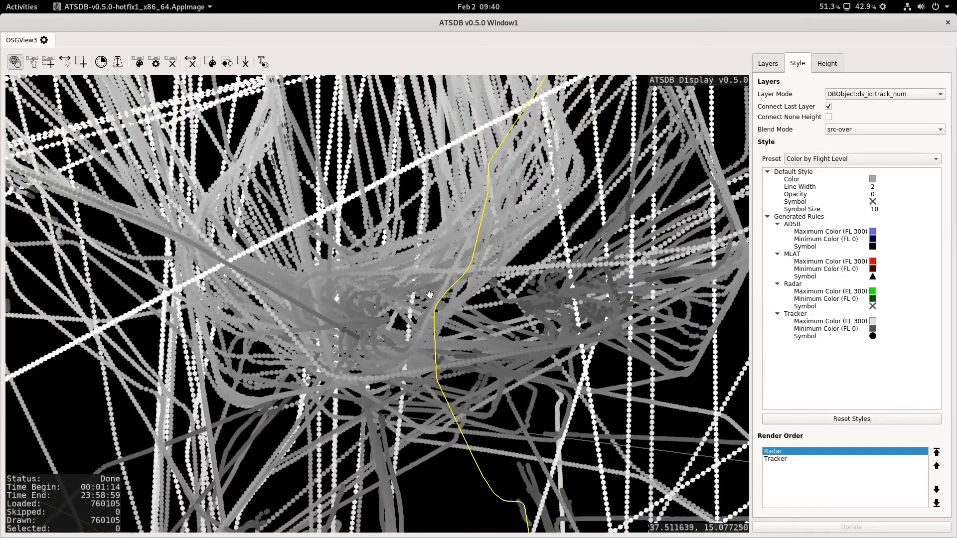
- Apply the Color by Speed style preset and reload the data
click(934, 165)
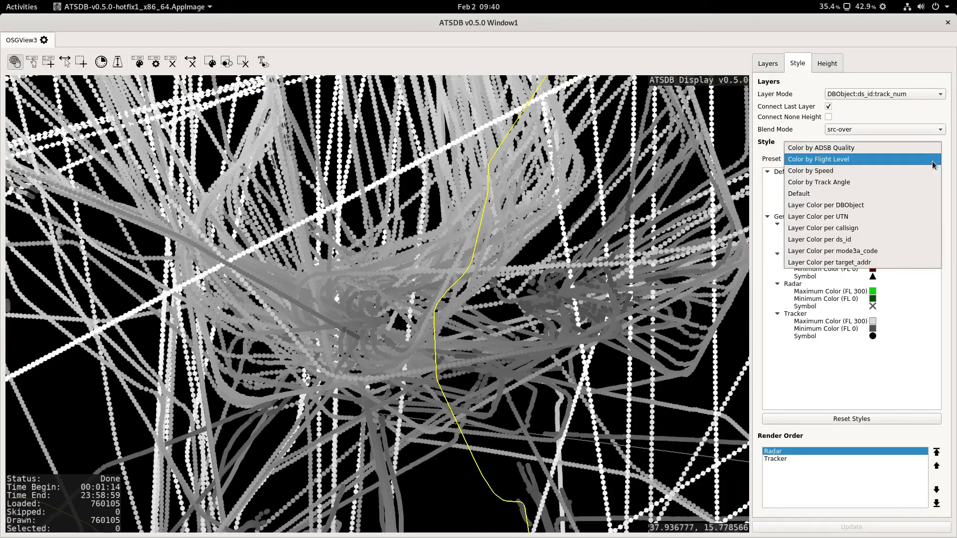
click(876, 172)
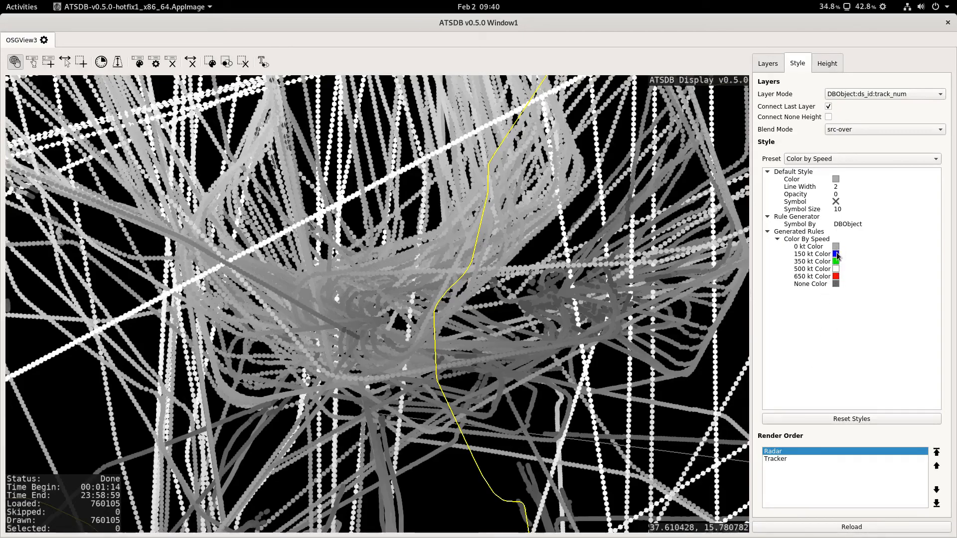
click(863, 526)
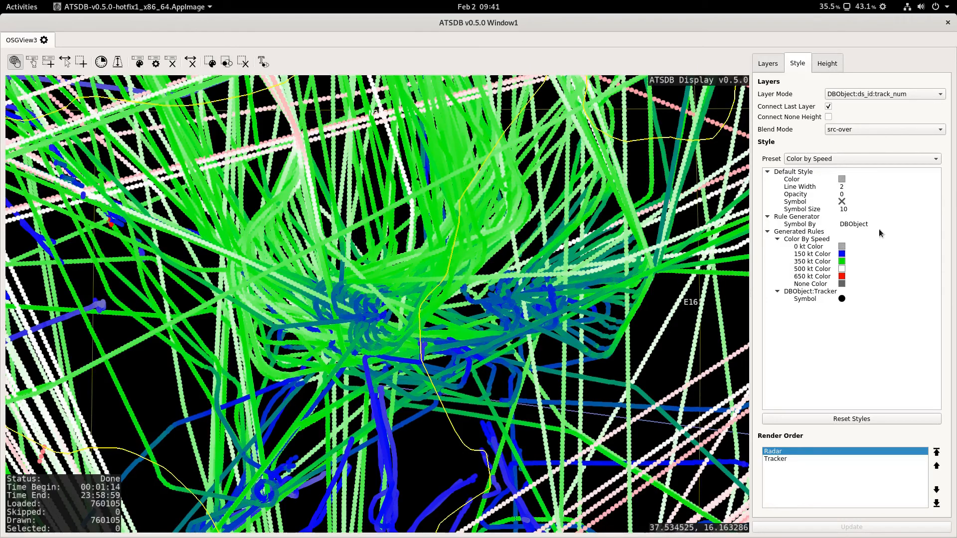
- Compare the speed colors of the tracks over eastern Sicily and south towards Malta with the Color By Speed rules
scroll(433, 294, up, 4)
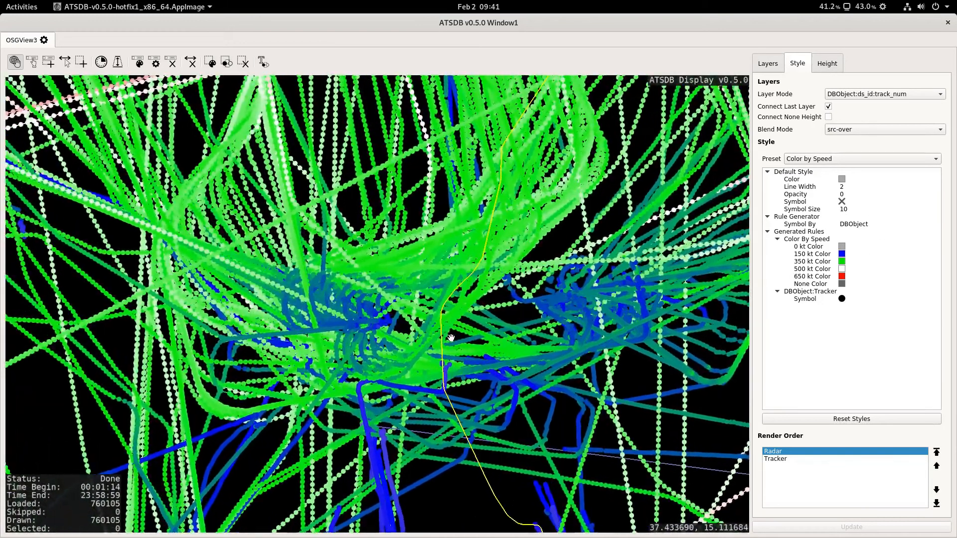
drag(433, 294, 419, 239)
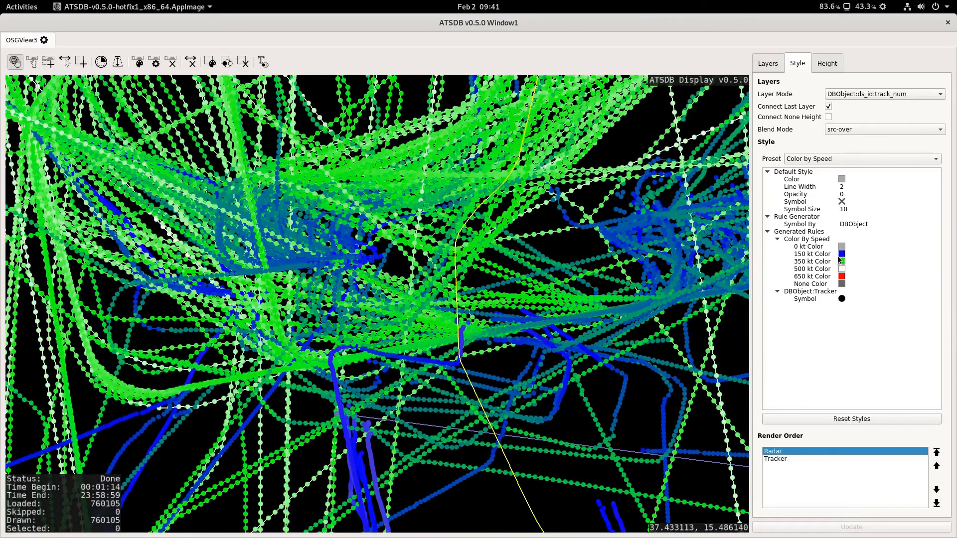
drag(642, 306, 490, 318)
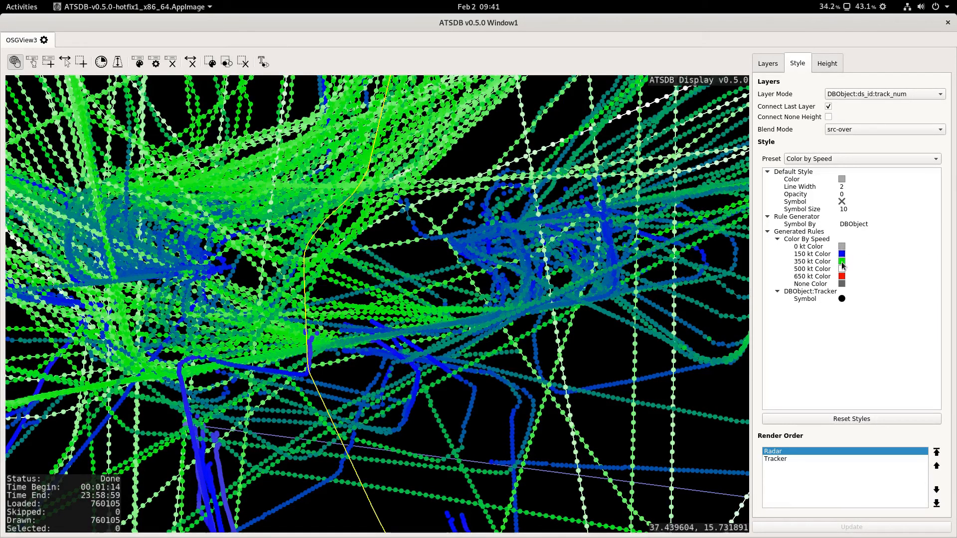
drag(472, 333, 523, 366)
drag(430, 367, 561, 301)
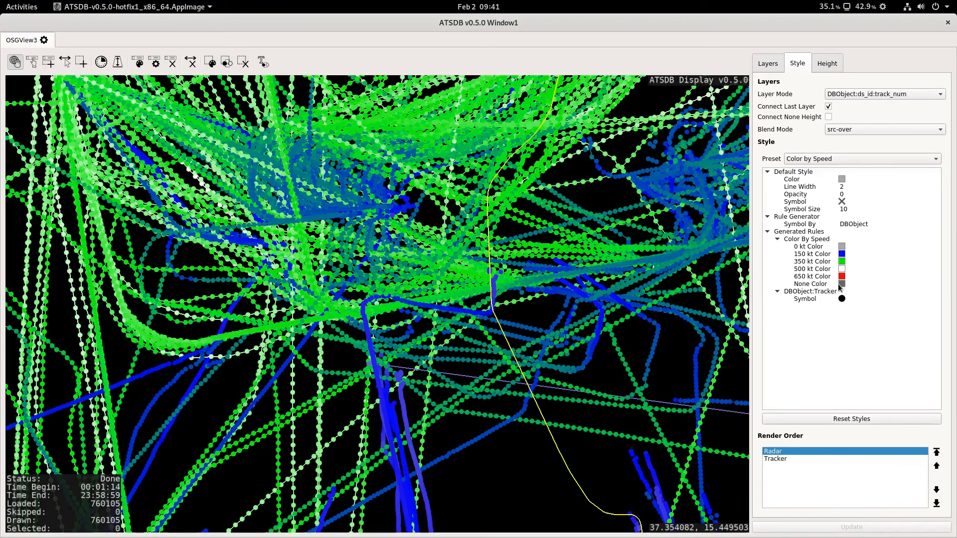
scroll(554, 412, down, 10)
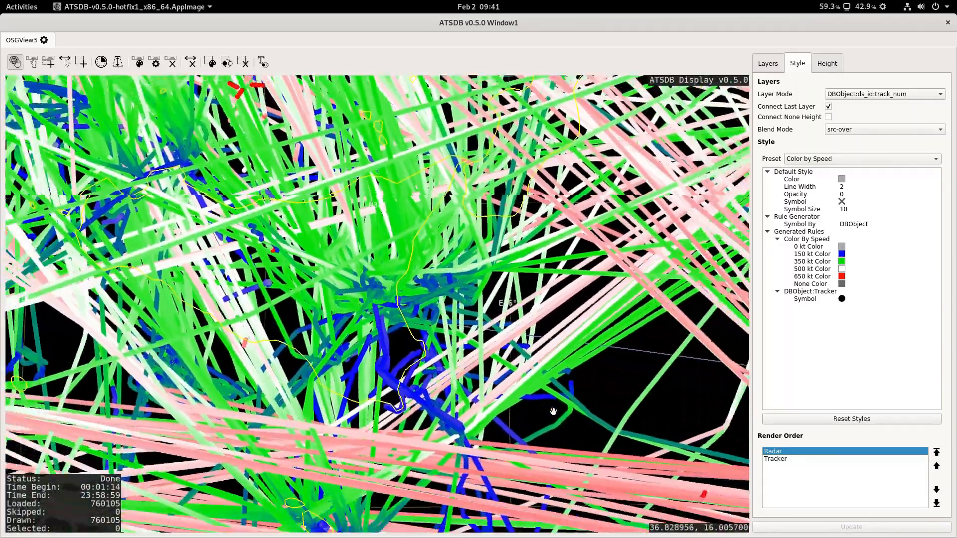
scroll(553, 412, down, 2)
drag(501, 400, 474, 301)
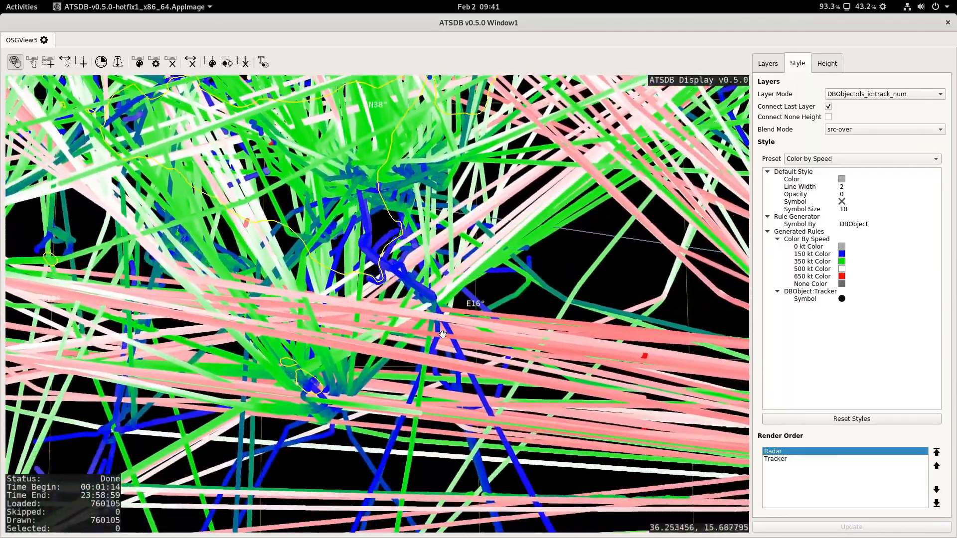
- Examine the speed colors of the connected tracks between southern Sicily and Malta
scroll(439, 332, down, 3)
drag(280, 263, 539, 330)
drag(553, 383, 408, 456)
drag(589, 319, 522, 291)
drag(351, 376, 381, 302)
scroll(378, 280, up, 4)
scroll(378, 280, up, 3)
drag(315, 101, 421, 326)
drag(417, 263, 470, 357)
drag(549, 498, 521, 323)
drag(549, 475, 452, 187)
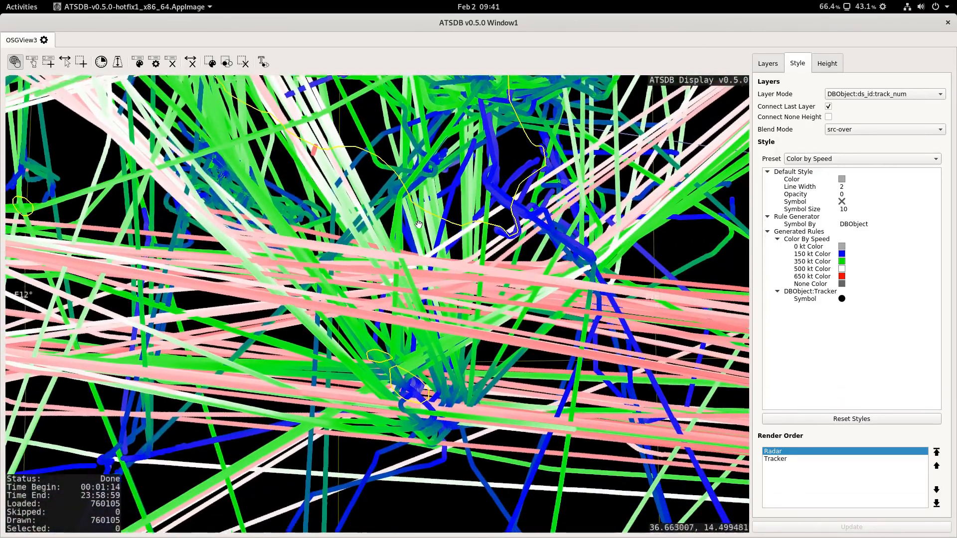
drag(418, 367, 399, 293)
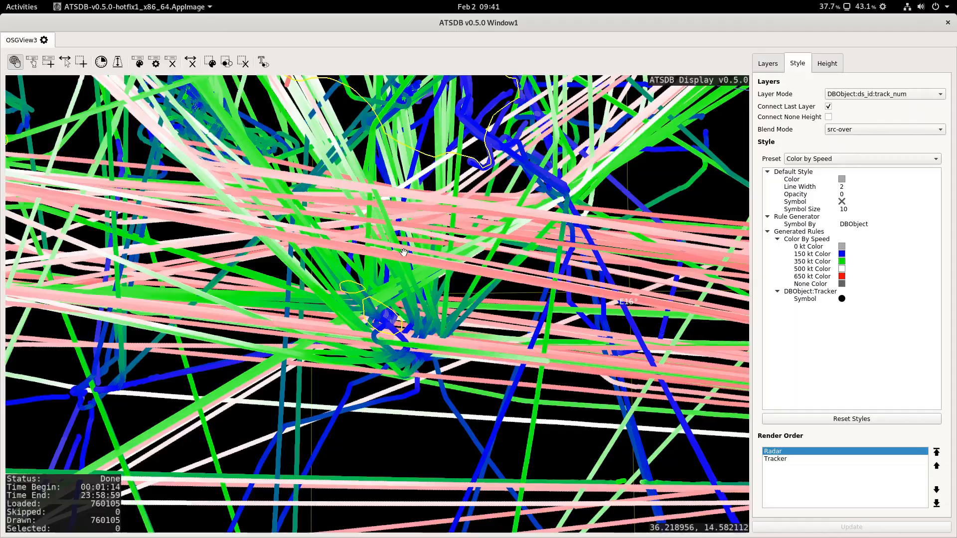
scroll(404, 252, up, 5)
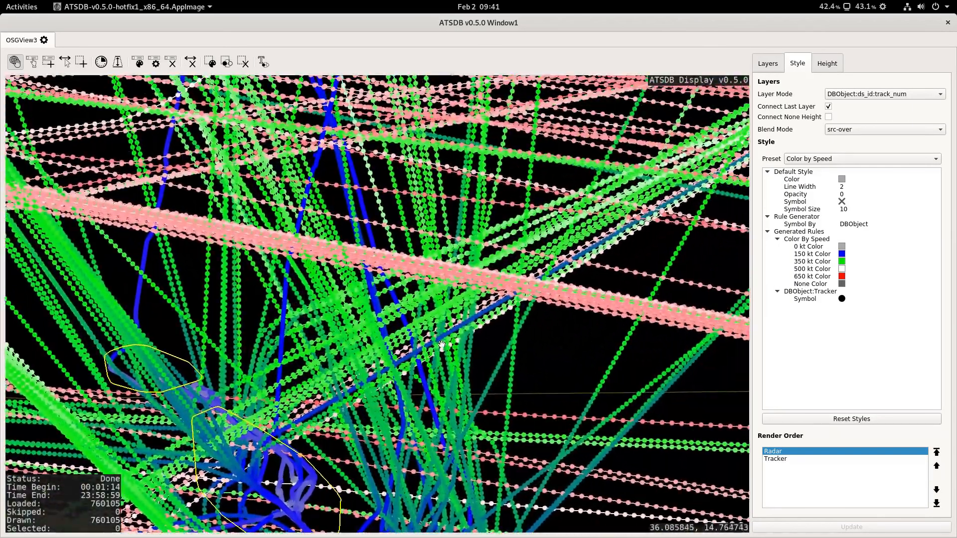
drag(441, 345, 177, 427)
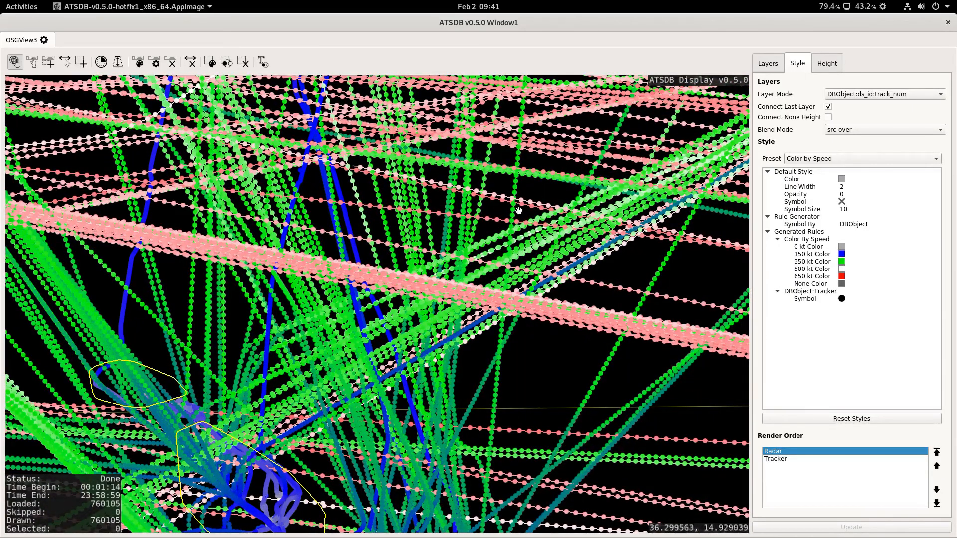
- Inspect the track plots over Sicily's south coast and interior for implausible speed colors
drag(155, 371, 357, 372)
drag(427, 368, 450, 364)
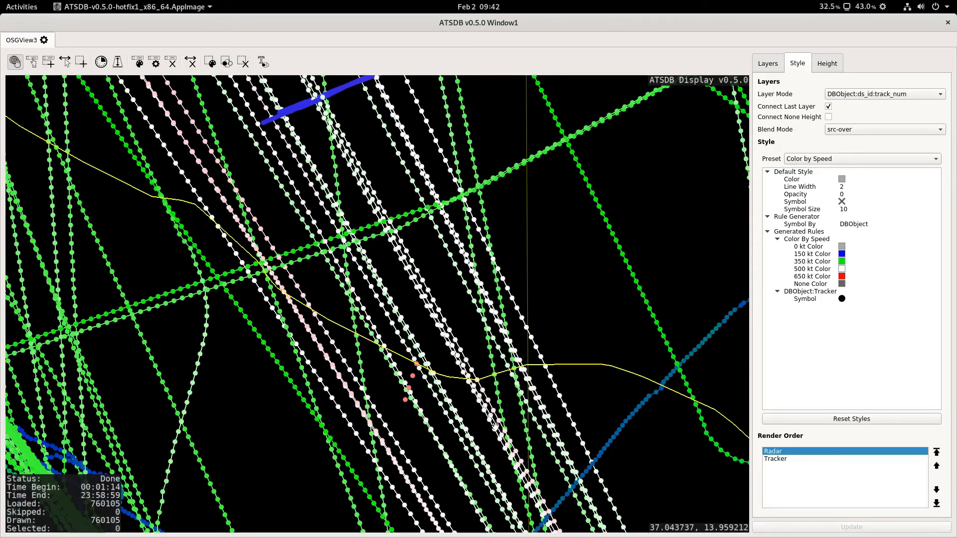
scroll(495, 426, down, 2)
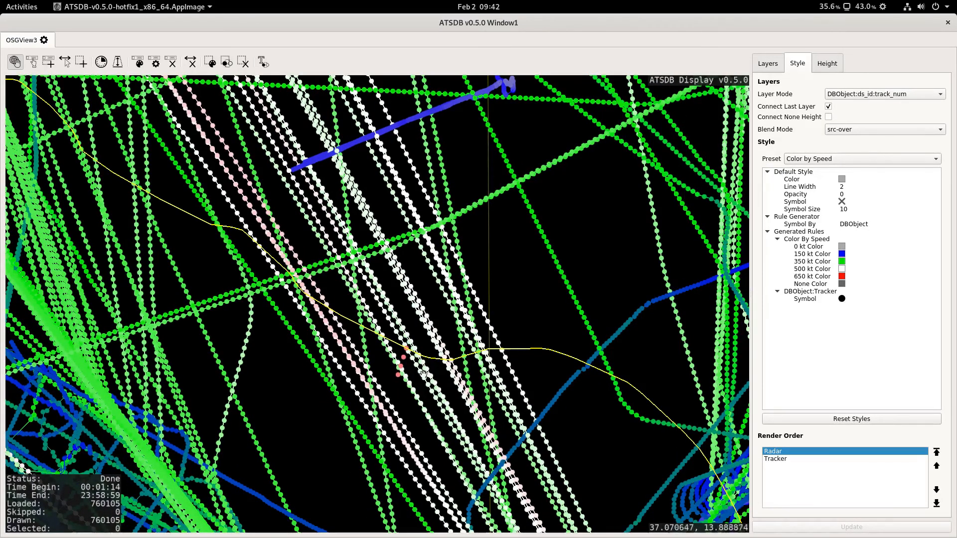
scroll(445, 381, down, 3)
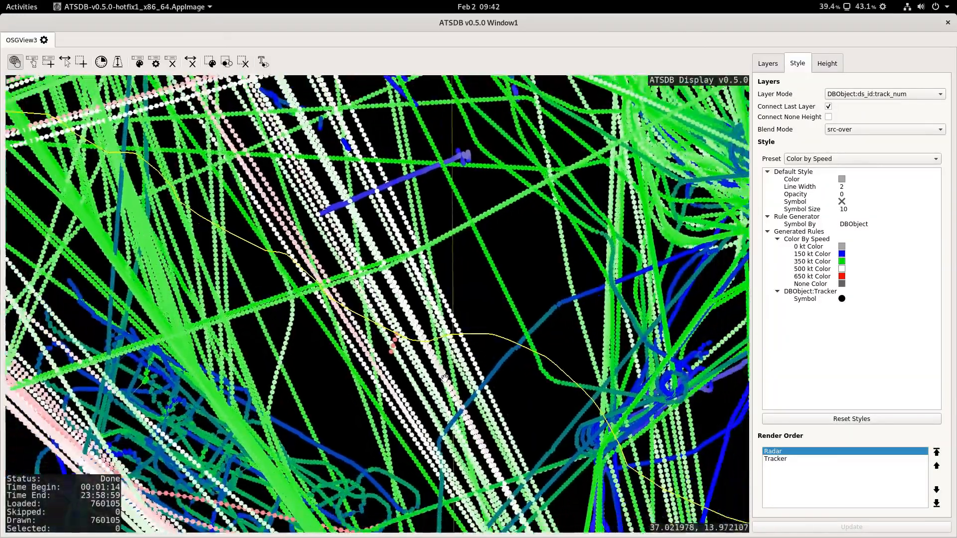
drag(411, 379, 455, 303)
scroll(454, 303, down, 2)
scroll(454, 303, up, 5)
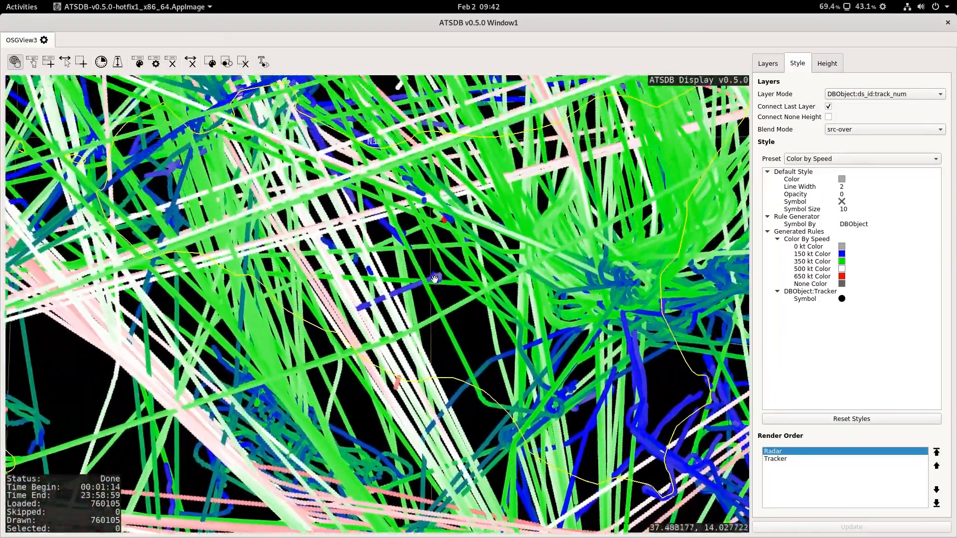
scroll(401, 273, up, 5)
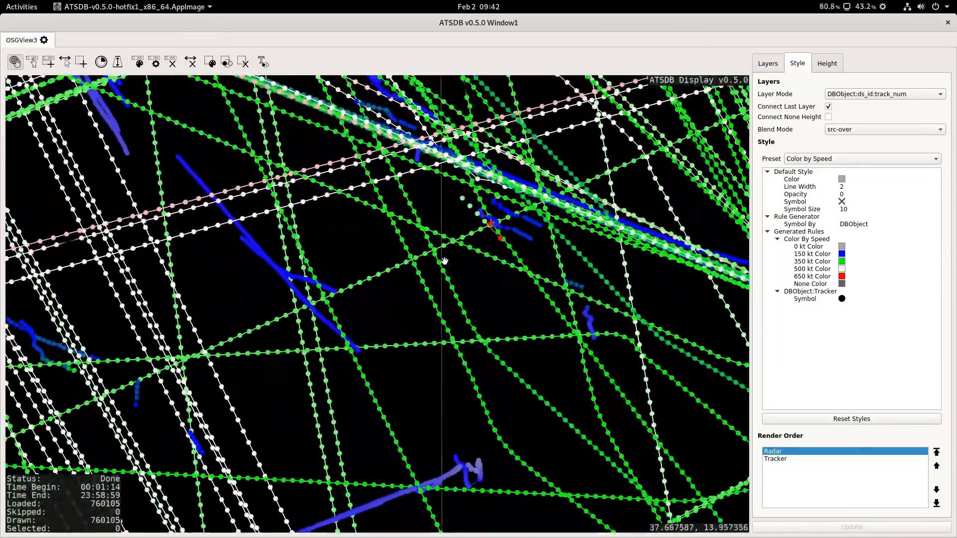
drag(374, 361, 348, 374)
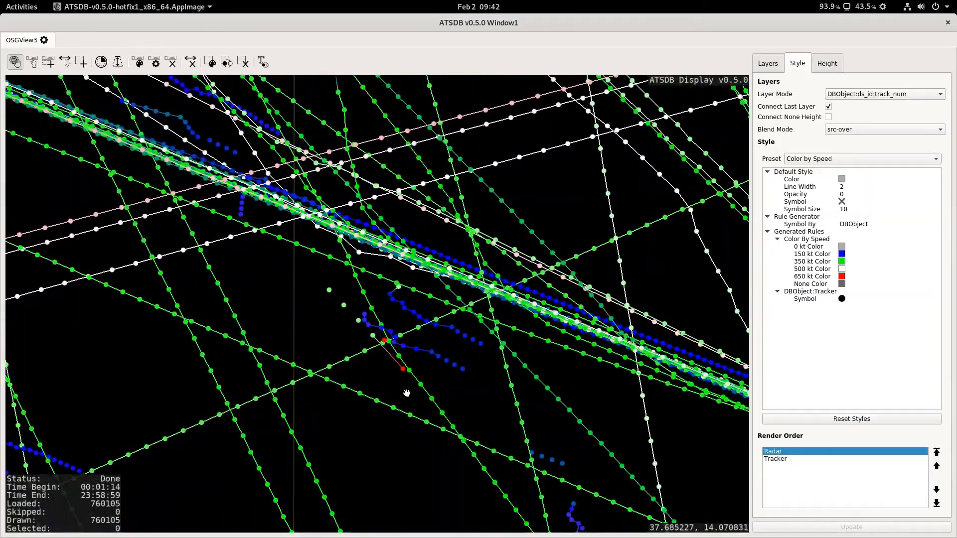
scroll(389, 374, down, 10)
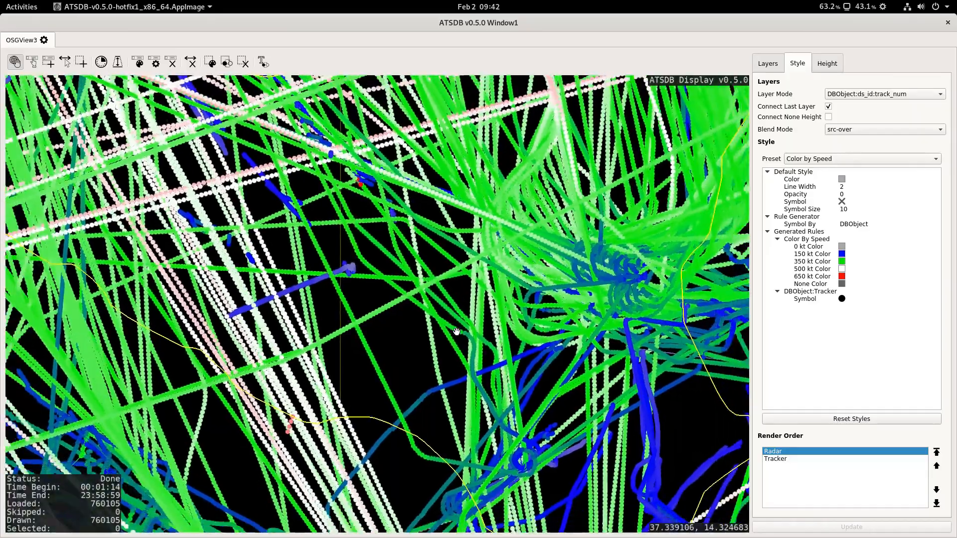
drag(457, 331, 258, 278)
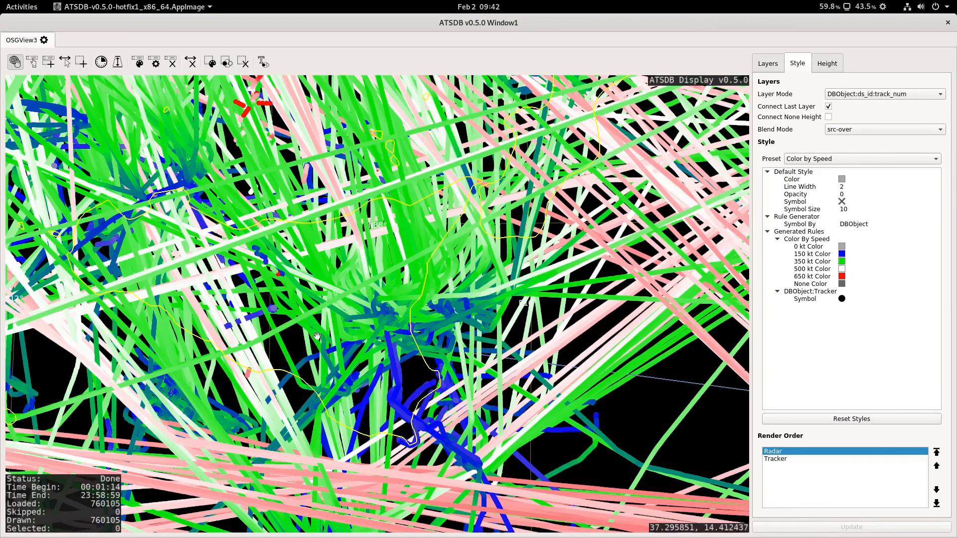
- Enable the time filter with a 300-second window length and move the window's start to 02:53:24
click(101, 63)
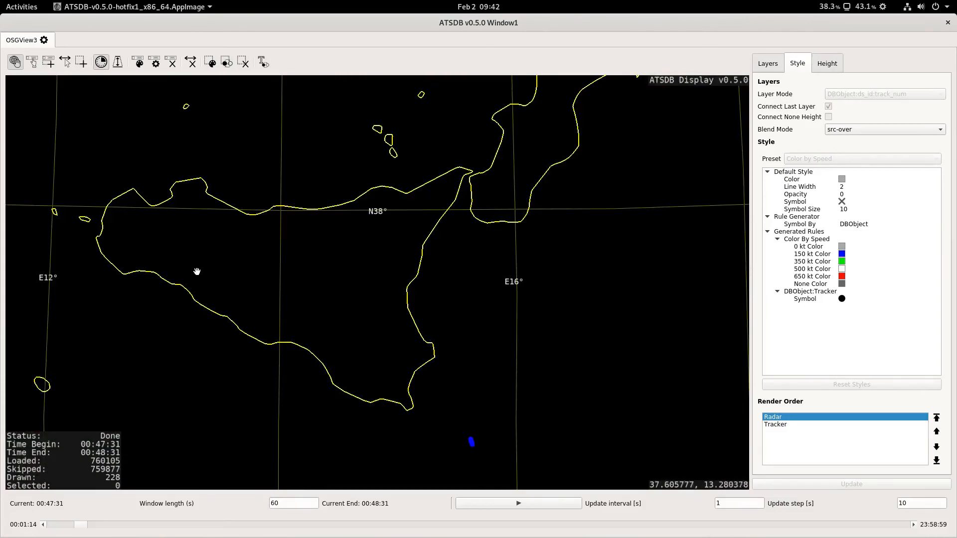
drag(274, 502, 257, 499)
text(300)
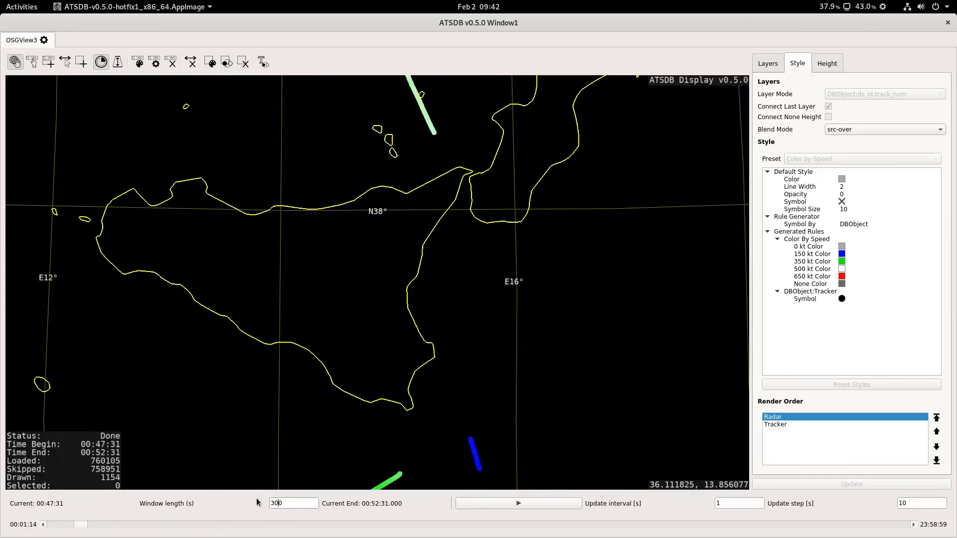
scroll(382, 314, down, 4)
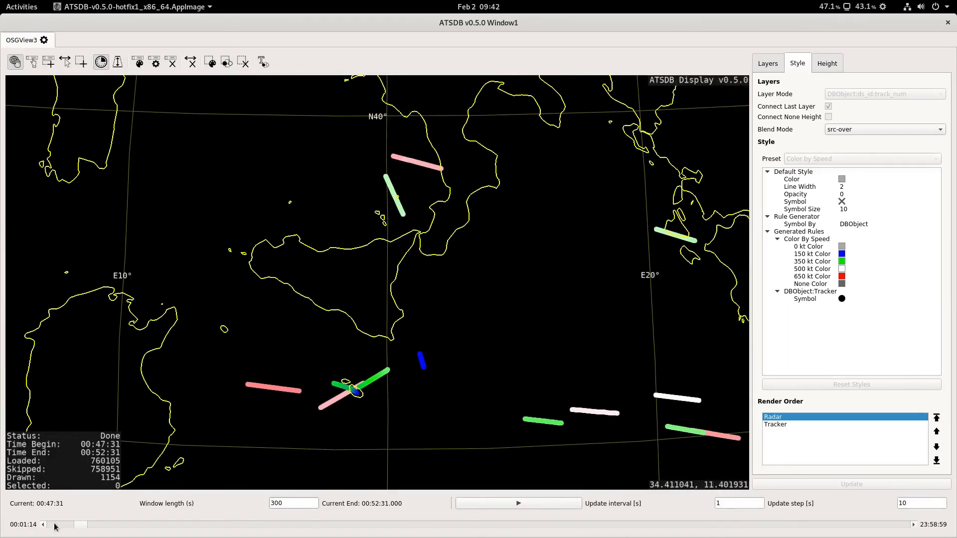
drag(80, 526, 155, 523)
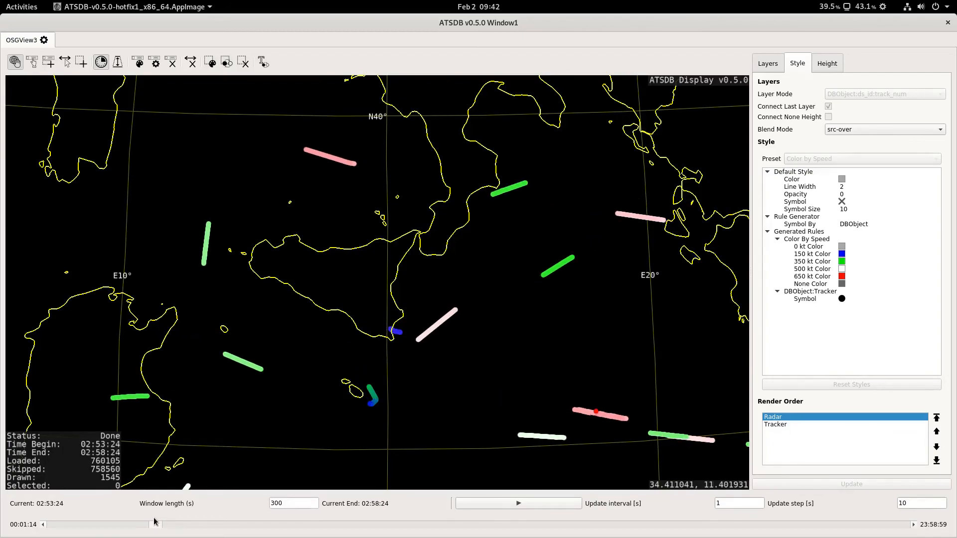
- Inspect the isolated red plot beside the pink tracks east of Malta, then review the surrounding traffic in the time window
drag(499, 362, 398, 233)
scroll(523, 244, up, 3)
drag(538, 251, 389, 264)
scroll(387, 277, up, 4)
scroll(349, 242, up, 4)
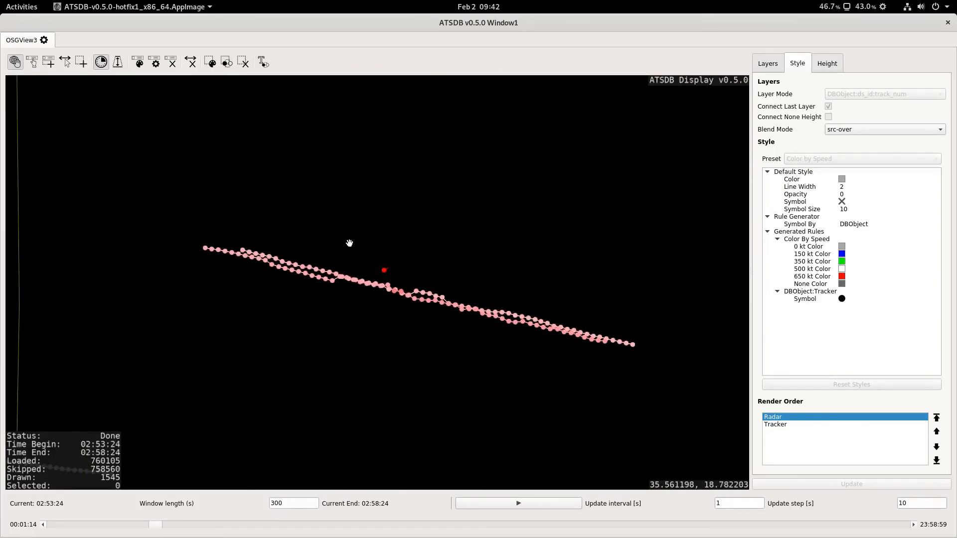
scroll(349, 243, down, 10)
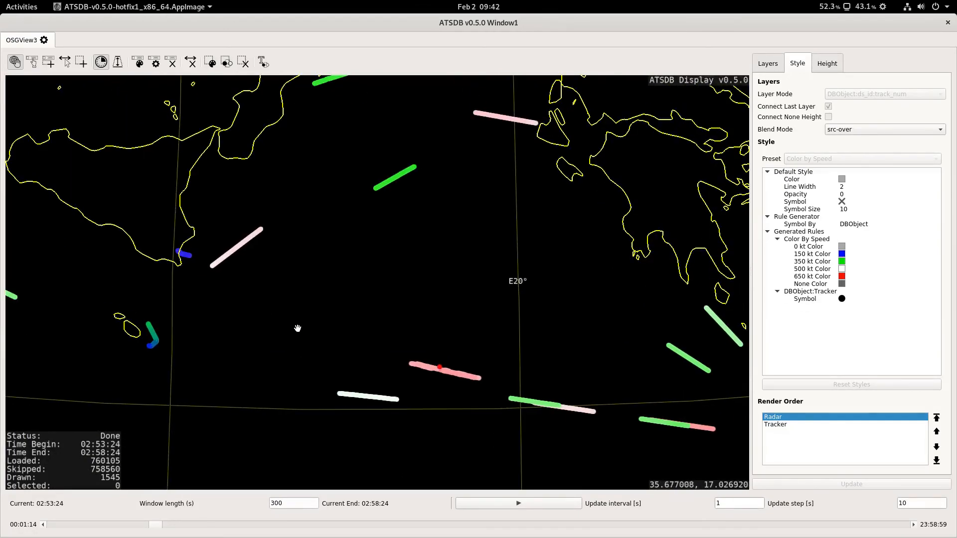
scroll(288, 314, down, 3)
drag(287, 299, 356, 355)
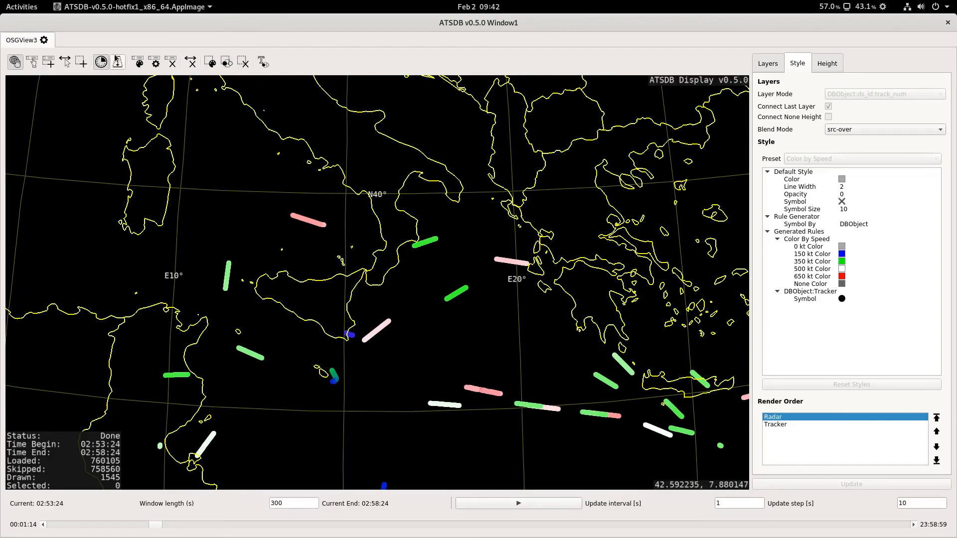
- Turn off the time filter, apply the Color by Track Angle style preset and reload the data
click(102, 62)
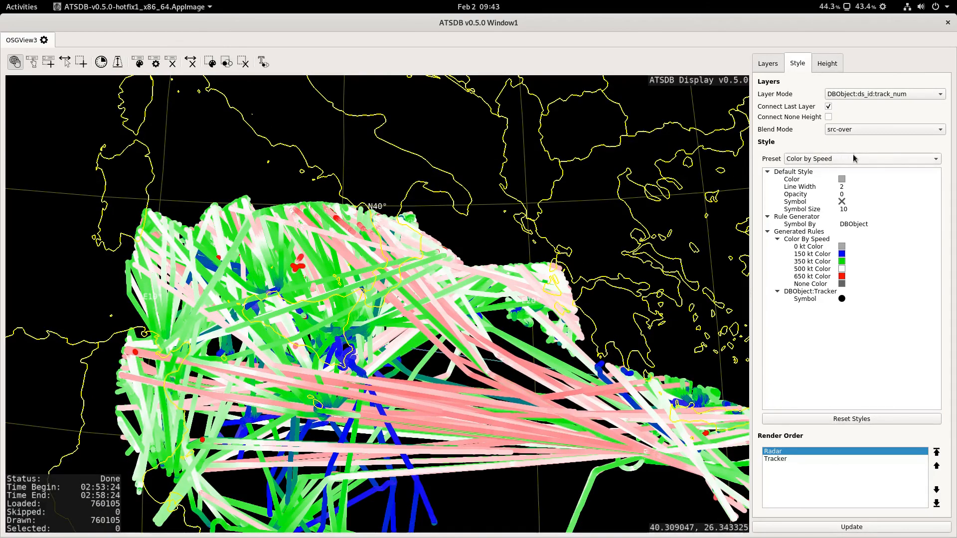
click(853, 159)
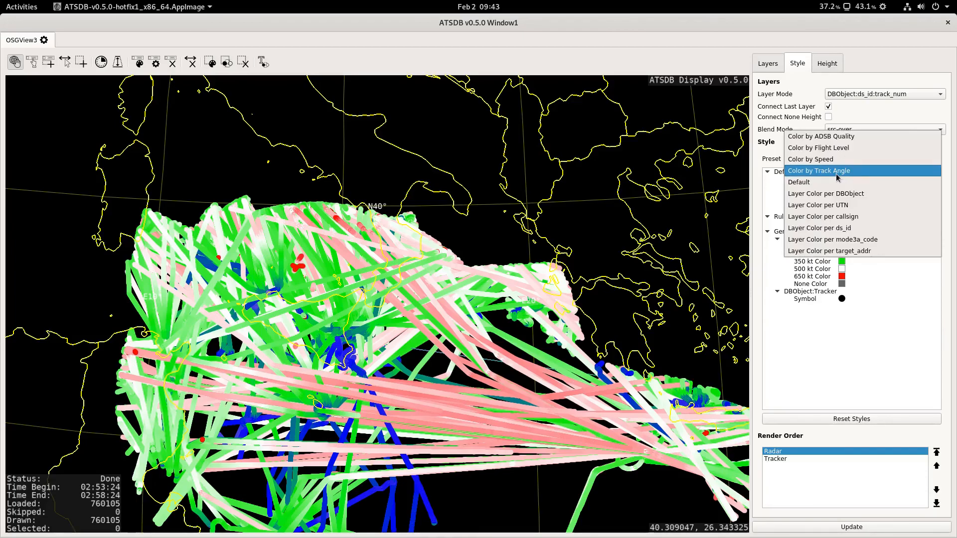
click(837, 172)
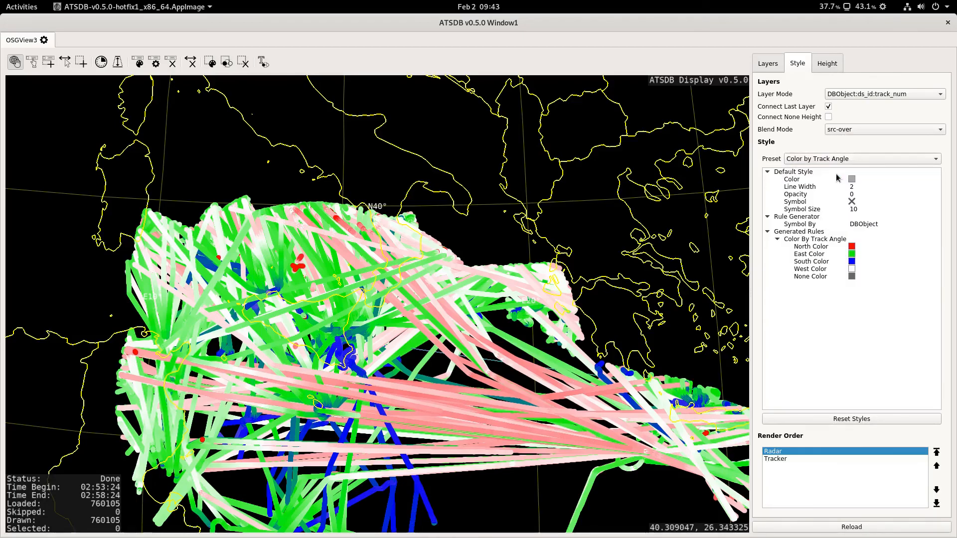
drag(375, 313, 346, 250)
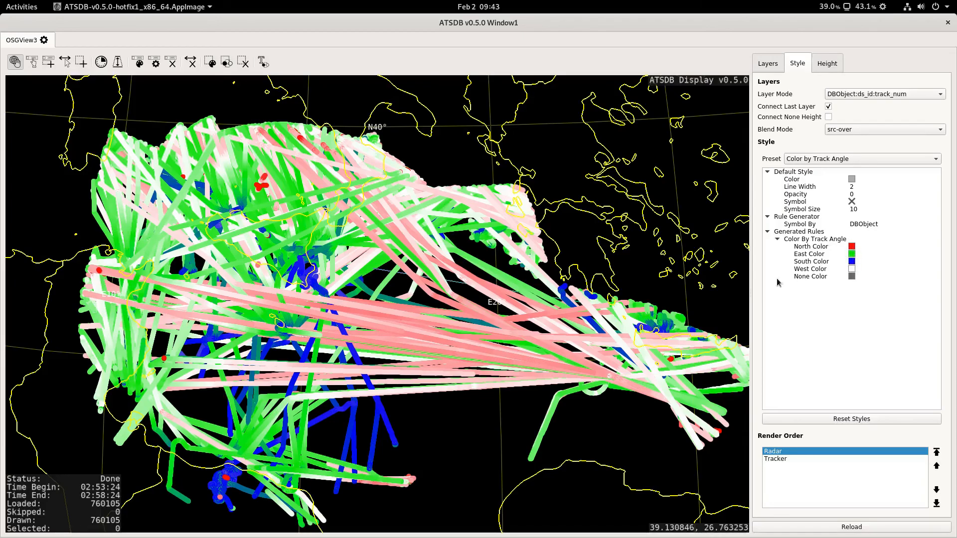
drag(573, 273, 533, 260)
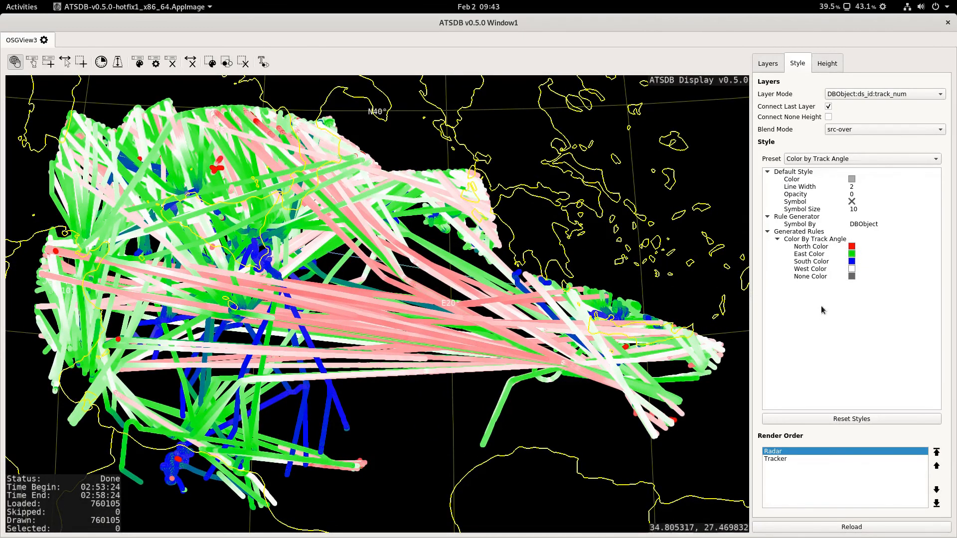
click(866, 528)
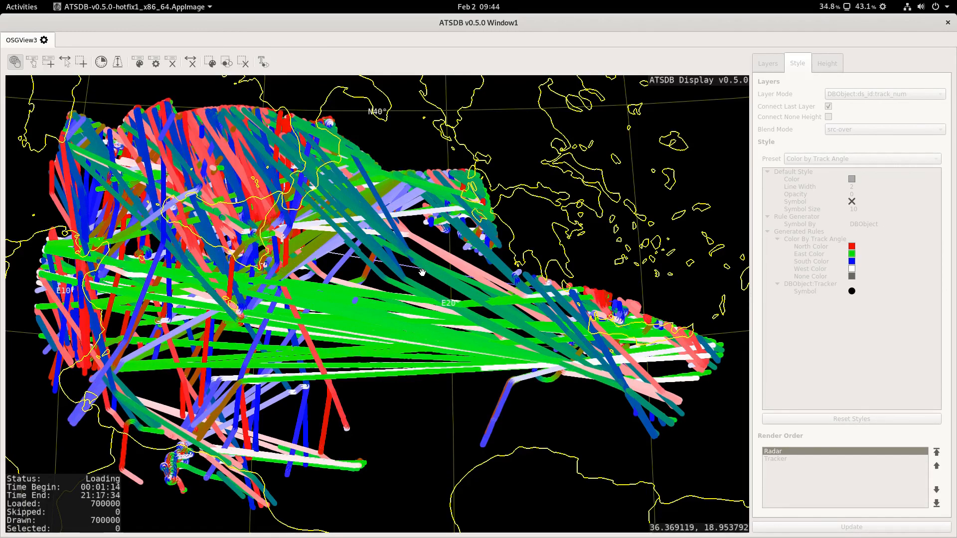
- Compare the colors of the tracks around Malta with the Color By Track Angle rules
scroll(369, 271, up, 4)
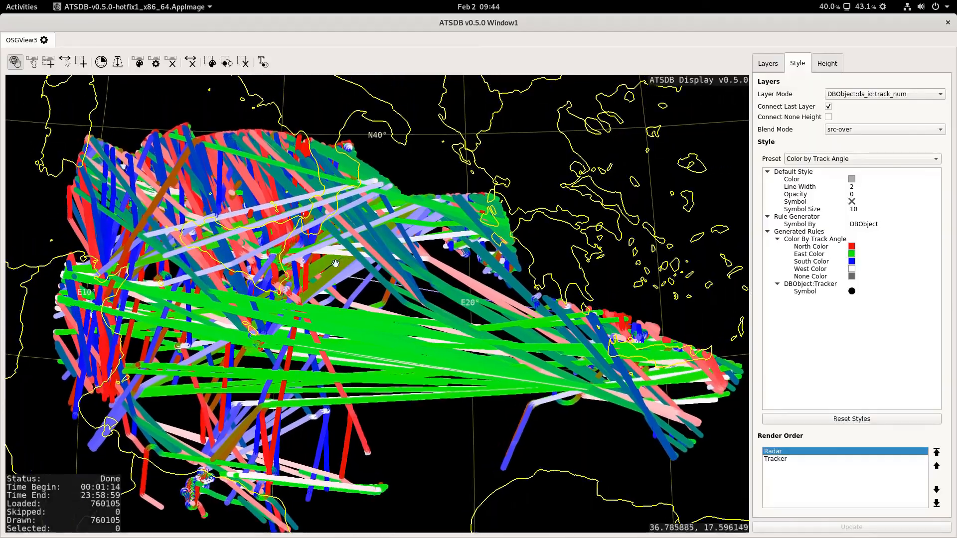
drag(284, 265, 307, 190)
scroll(319, 278, up, 2)
drag(287, 314, 378, 219)
scroll(325, 229, up, 1)
scroll(325, 228, up, 1)
drag(294, 171, 410, 298)
scroll(319, 234, up, 1)
drag(312, 227, 407, 307)
scroll(349, 272, up, 1)
drag(349, 271, 398, 370)
scroll(376, 309, up, 1)
scroll(404, 345, up, 2)
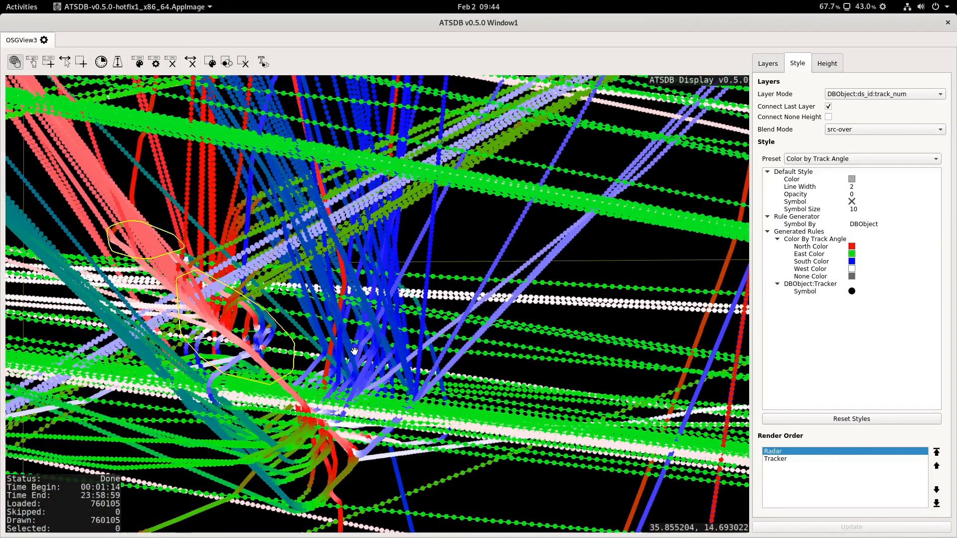
drag(362, 344, 371, 284)
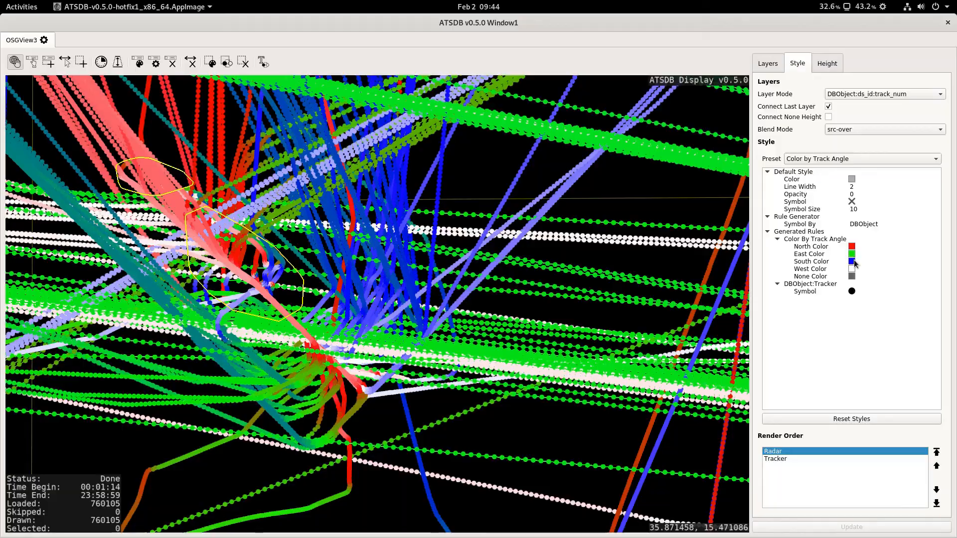
- Inspect the track angle colors of the crossing and turning tracks along Malta's southern coast
drag(451, 363, 430, 277)
scroll(429, 277, up, 5)
drag(444, 200, 404, 179)
drag(486, 255, 448, 220)
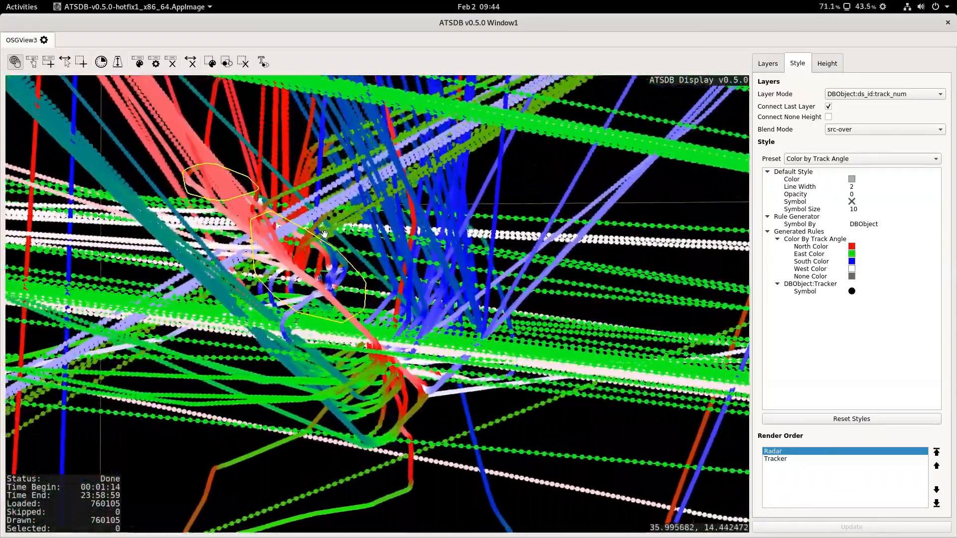
drag(324, 234, 364, 302)
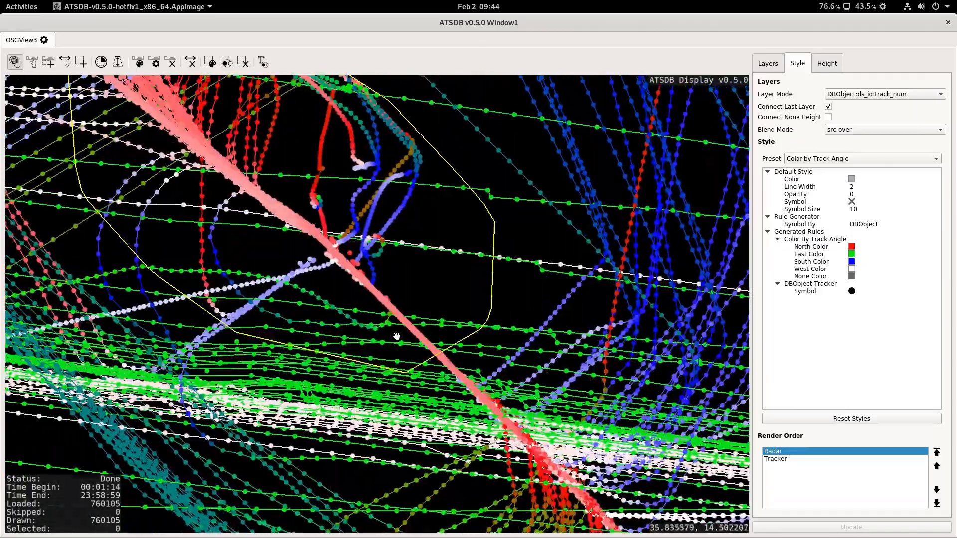
drag(397, 337, 407, 336)
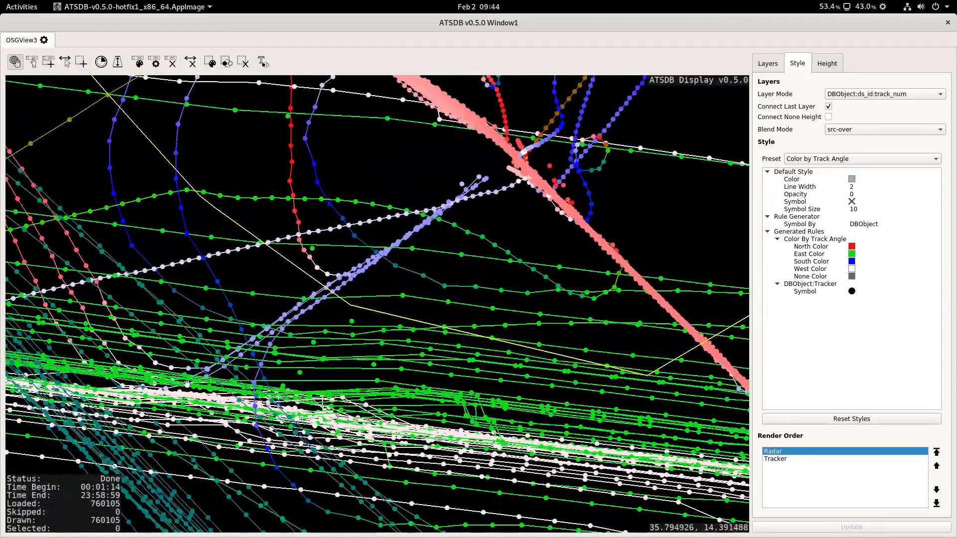
drag(187, 383, 462, 321)
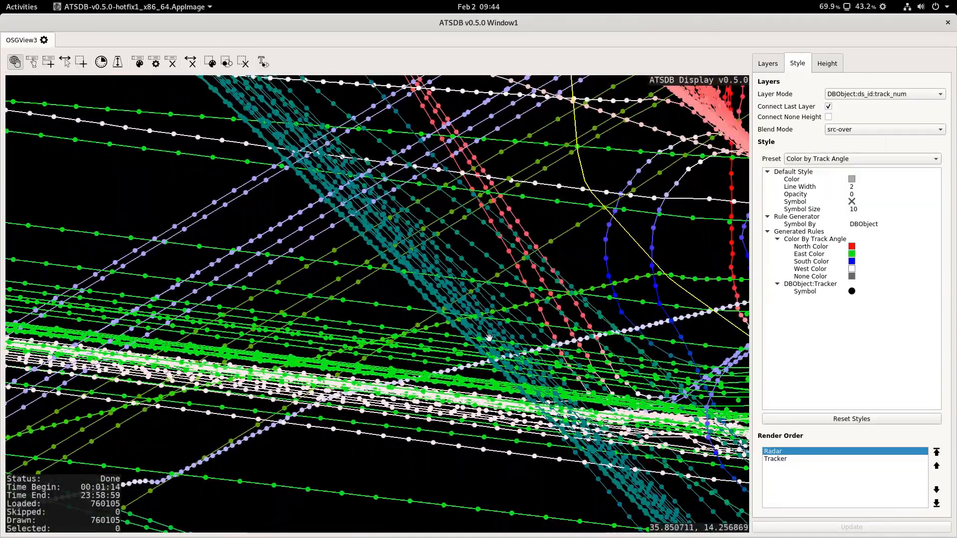
drag(440, 374, 366, 305)
drag(482, 314, 309, 279)
scroll(359, 279, up, 5)
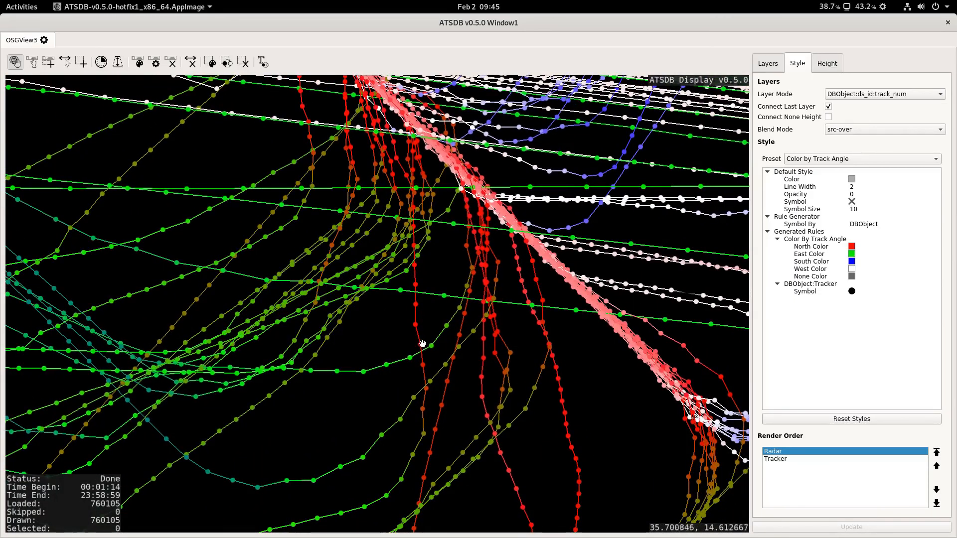
- Examine how the track angle colors change along the turning tracks southeast of Malta
drag(495, 396, 331, 314)
drag(573, 338, 321, 348)
drag(541, 330, 552, 283)
scroll(543, 367, down, 2)
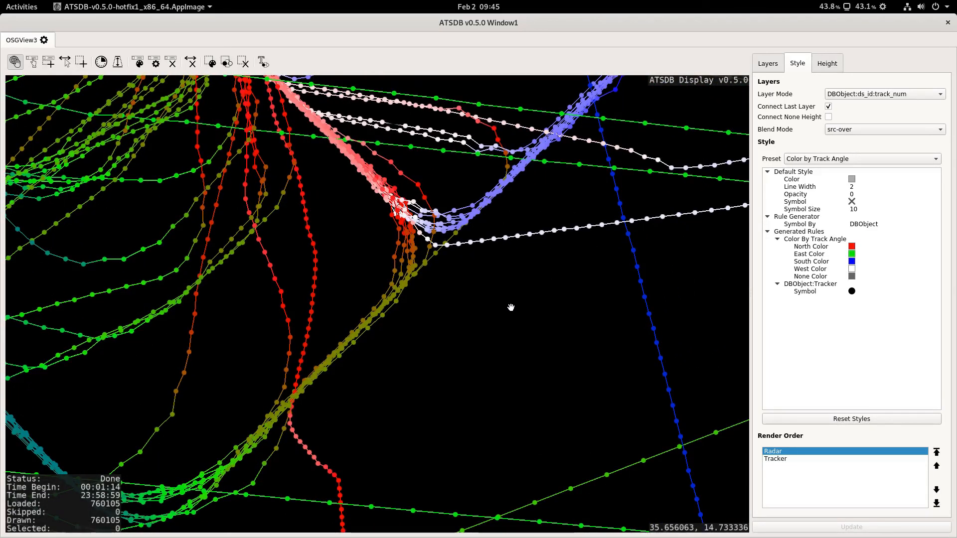
drag(505, 305, 351, 384)
drag(562, 230, 607, 286)
drag(388, 435, 322, 437)
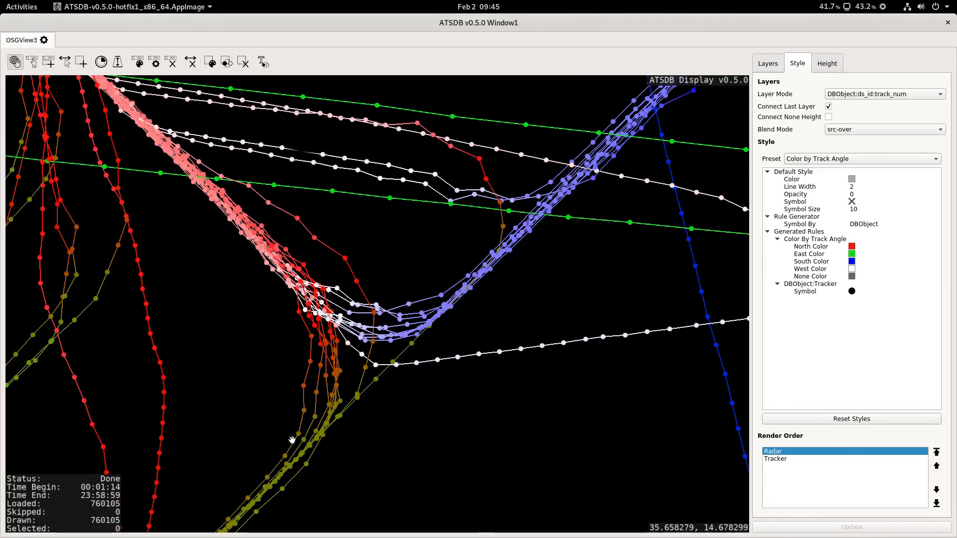
- Examine the track angle colors across the wider area from Malta north to southeastern Sicily
scroll(492, 379, down, 2)
scroll(503, 382, down, 10)
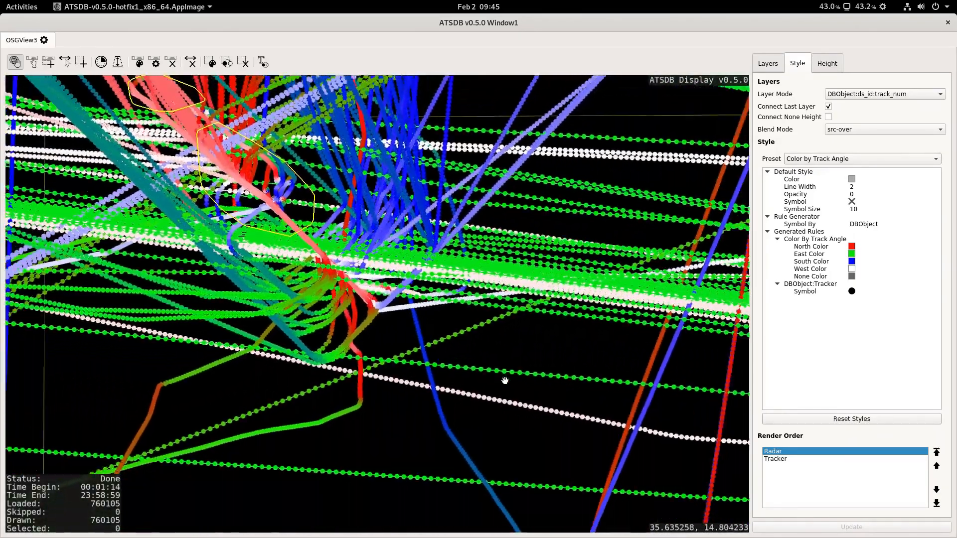
drag(505, 381, 518, 296)
drag(421, 349, 489, 454)
drag(641, 155, 398, 414)
scroll(409, 398, down, 5)
drag(504, 304, 440, 424)
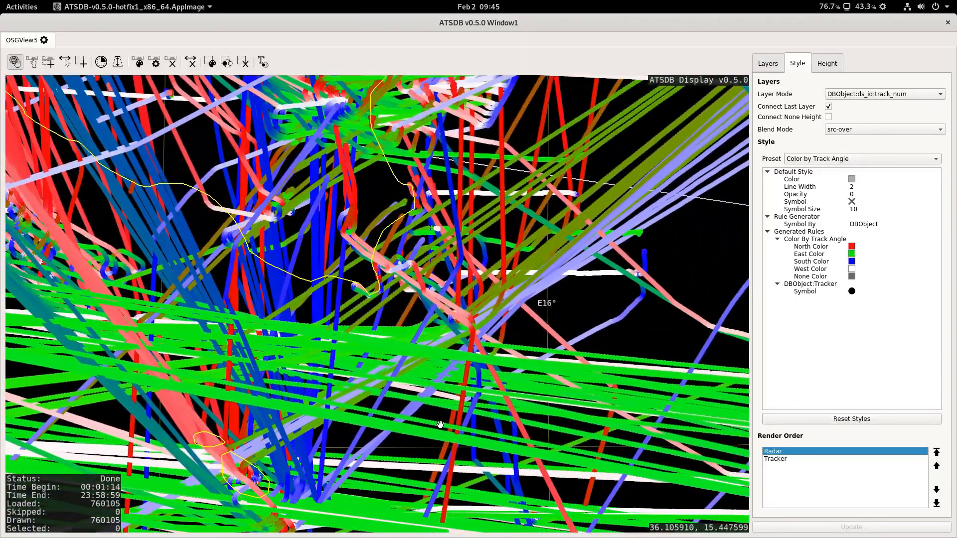
- Select the Color by ADSB Quality style preset and review the other available presets without changing the selection
click(915, 158)
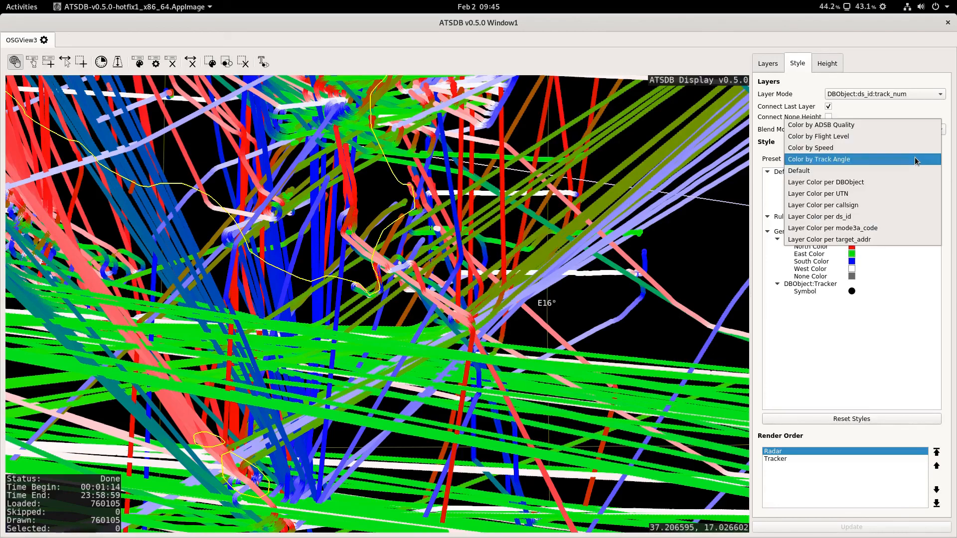
click(849, 126)
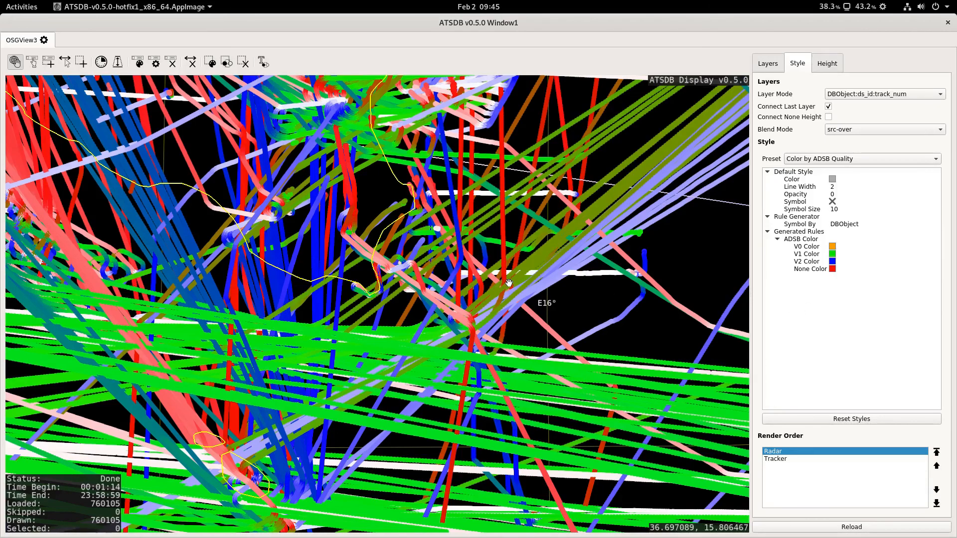
drag(509, 283, 404, 319)
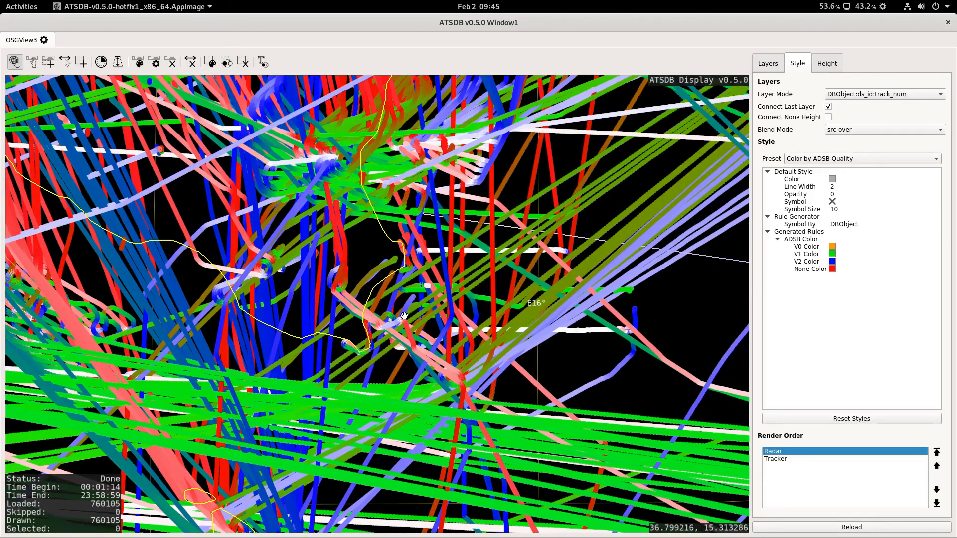
click(937, 160)
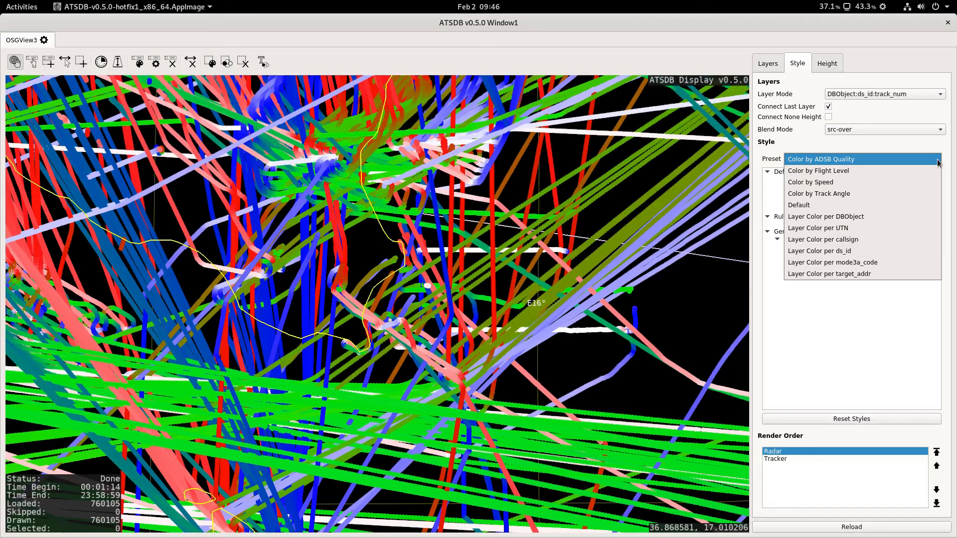
click(953, 150)
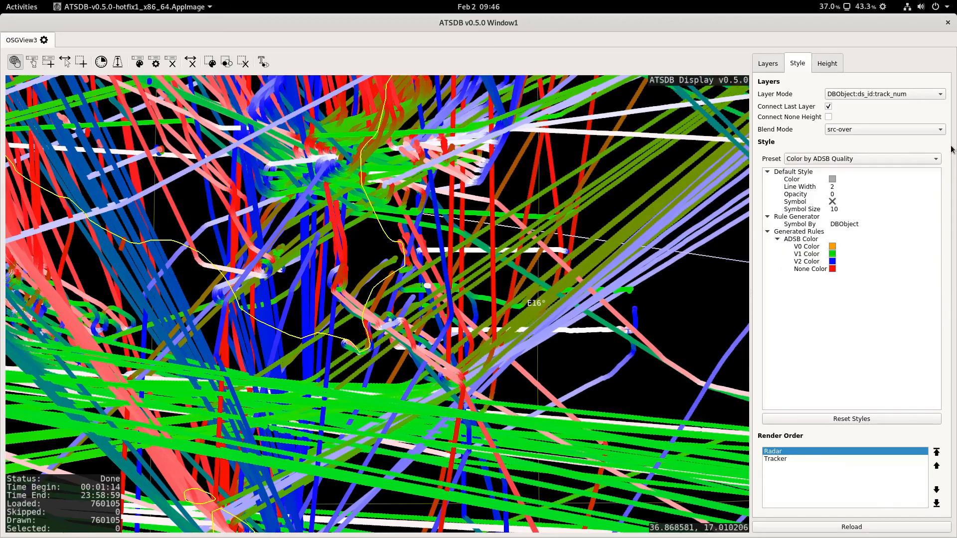
- Restore the map window from its maximized size and bring the main ATSDB management window to the front
double_click(483, 23)
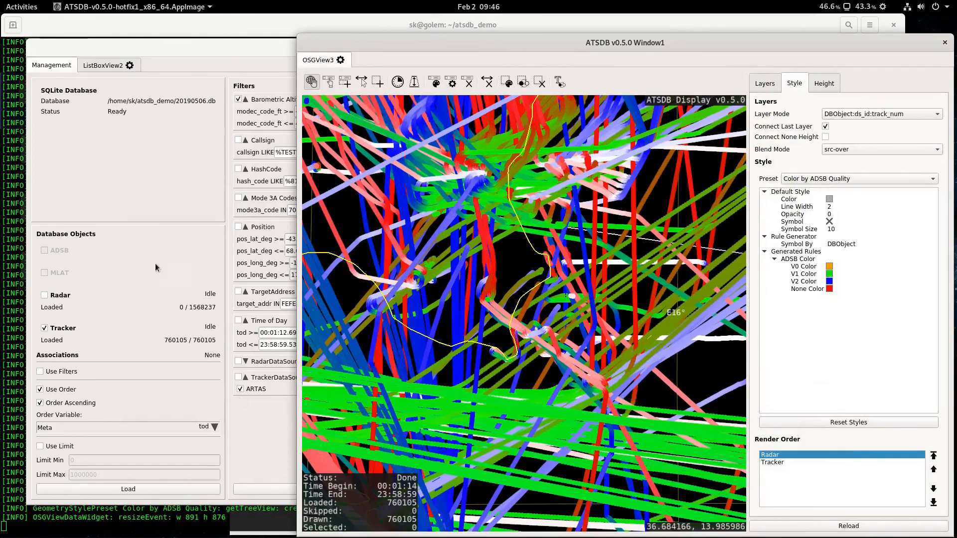
click(165, 40)
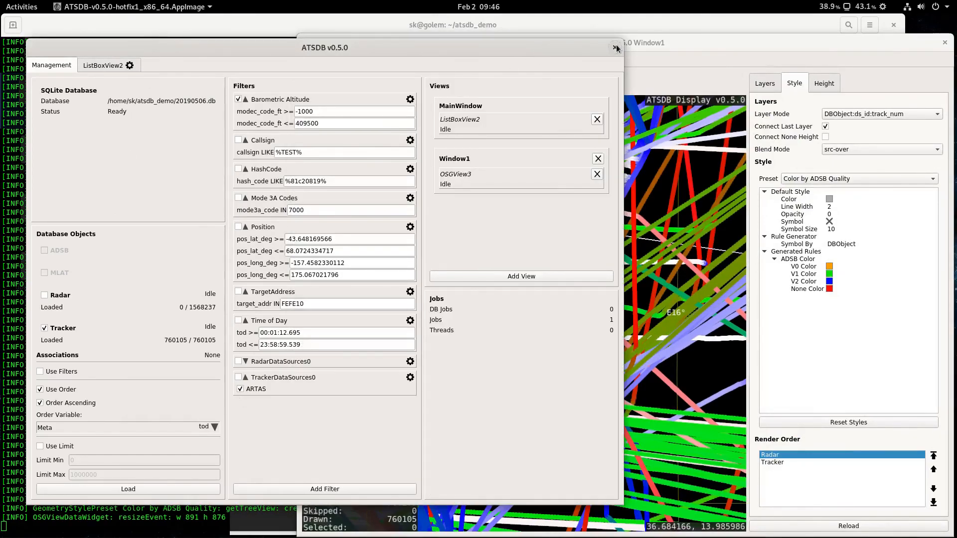